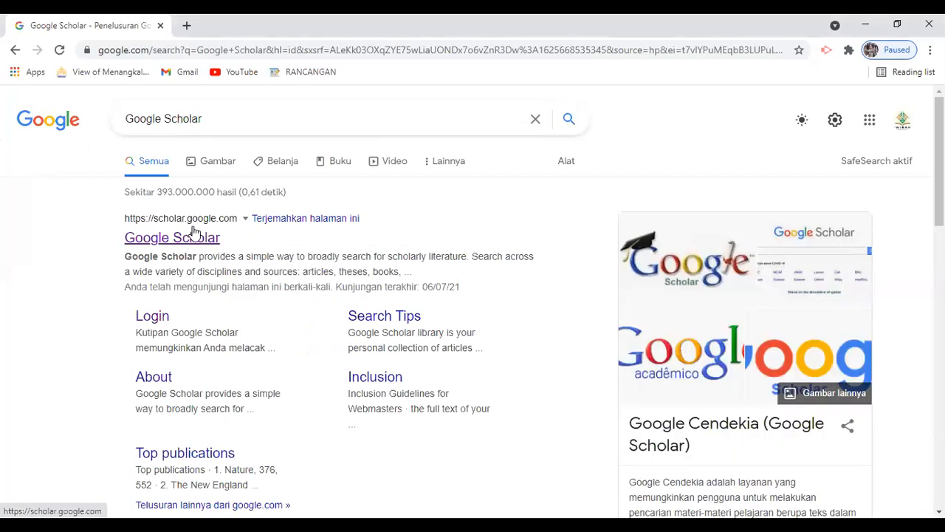
# Open Google Scholar from the search results and start a new profile through Profil saya.
pyautogui.click(191, 236)
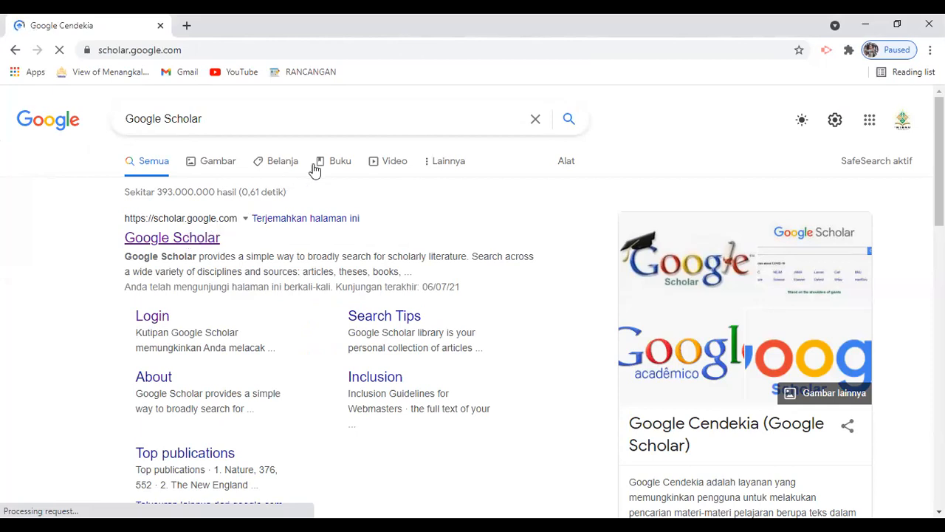
pyautogui.rightClick(315, 164)
pyautogui.click(653, 125)
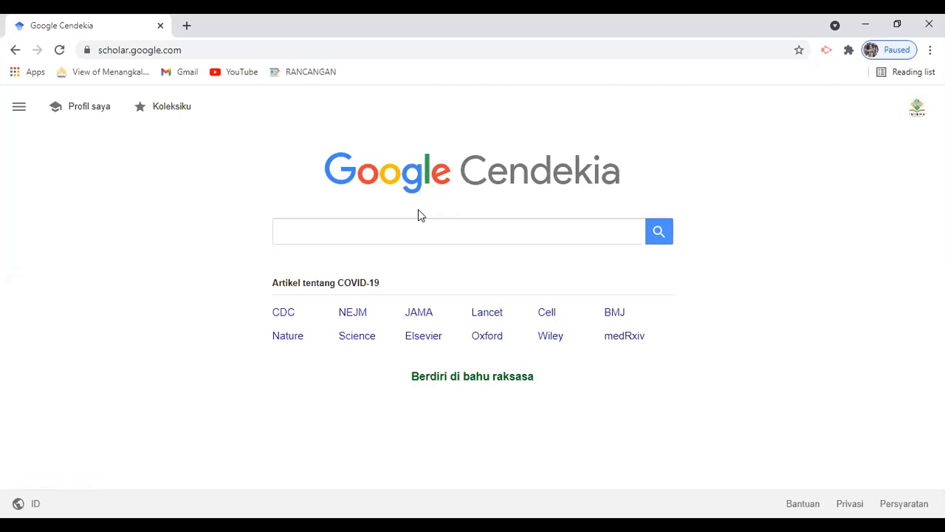
pyautogui.click(19, 108)
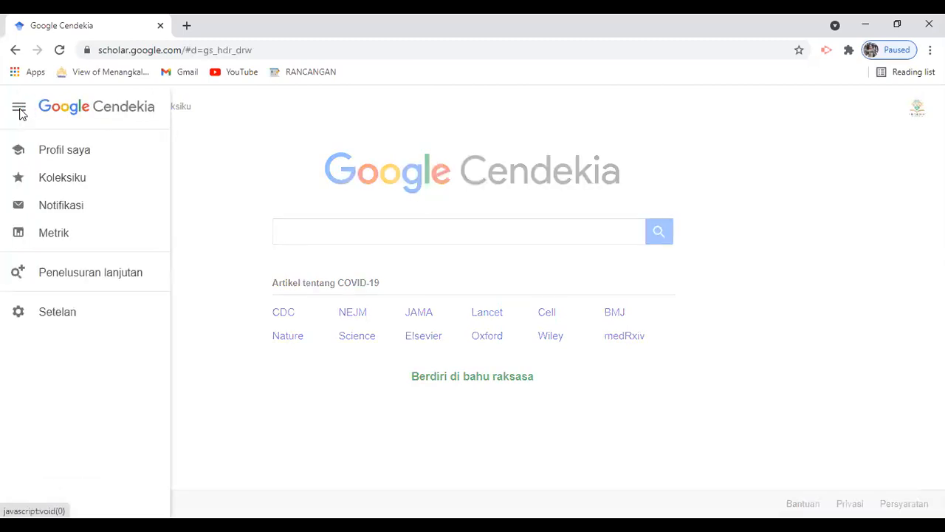
pyautogui.click(72, 152)
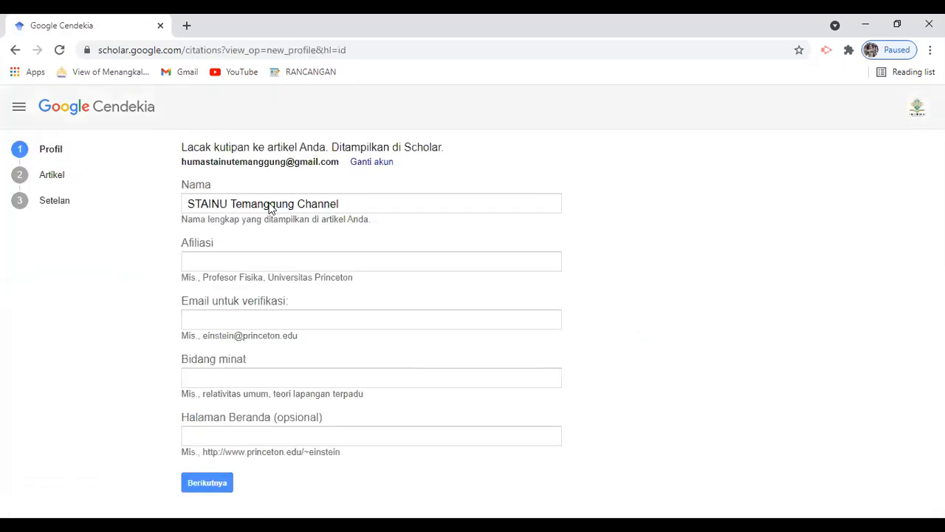
# Replace the pre-filled name with the scholar's full name.
pyautogui.tripleClick(273, 203)
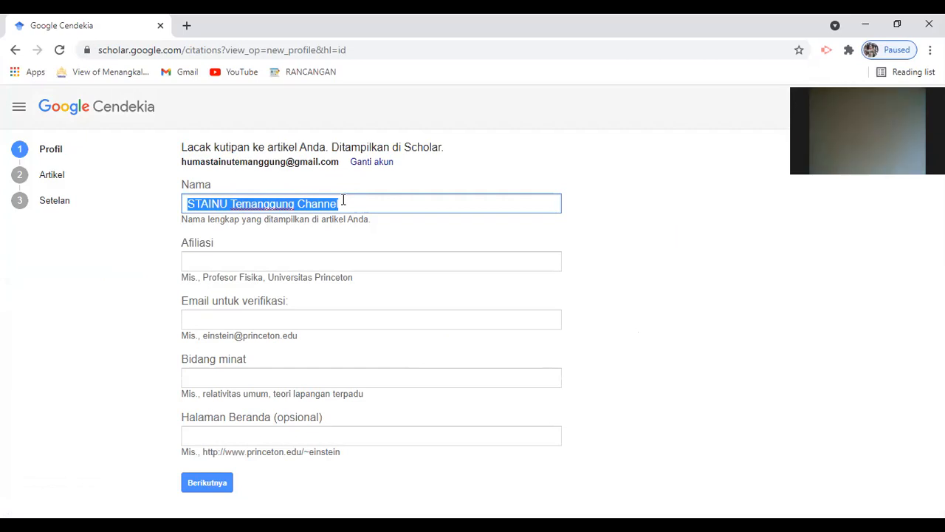
pyautogui.write('H')
pyautogui.press('BackSpace')
pyautogui.write('Ahmad ')
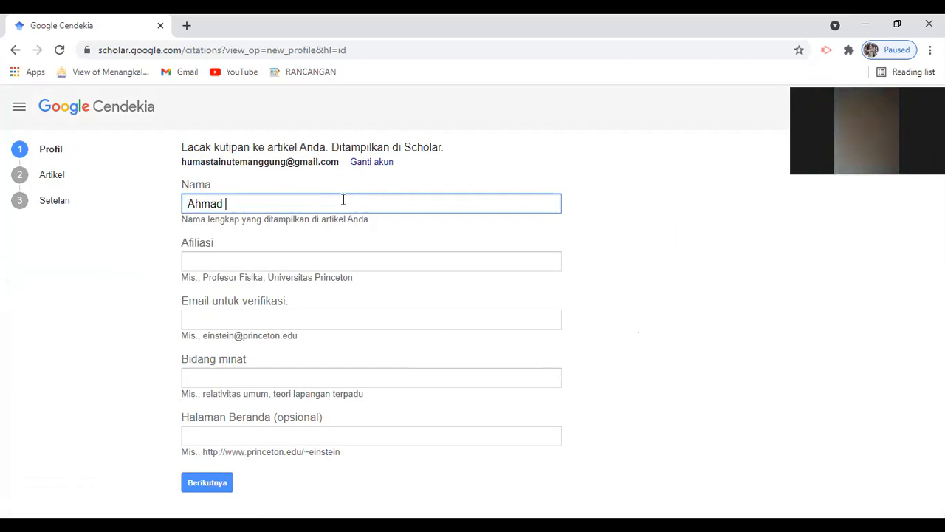
pyautogui.write('Yasin')
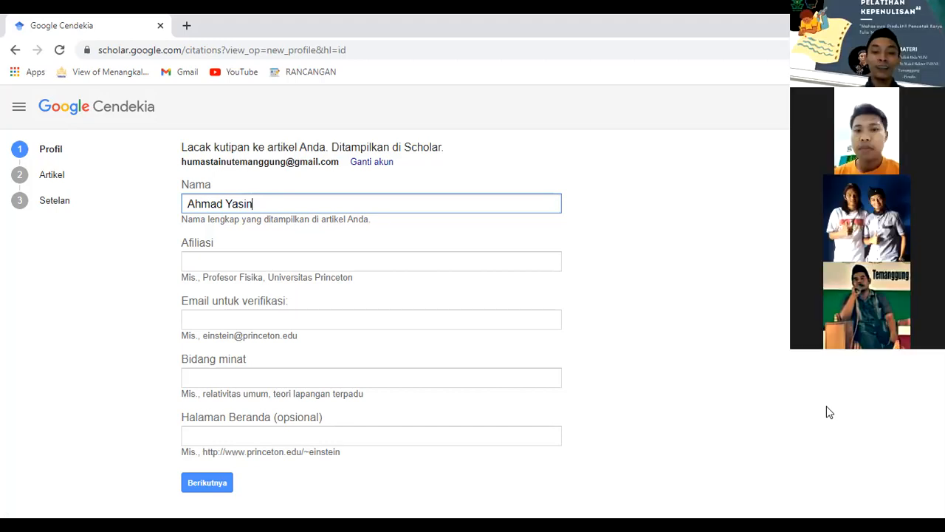
# Enter the affiliation 'Institut Islam Nahdlatul Ulama (INISNU) Temanggung'.
pyautogui.click(244, 261)
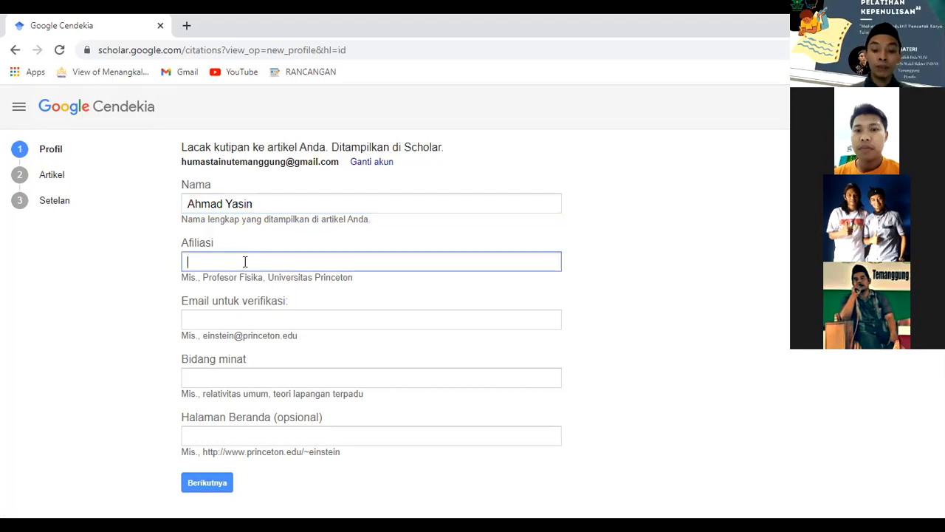
pyautogui.write('Institut Islam Nahdlatul Ulama (INISNU) Temanggung')
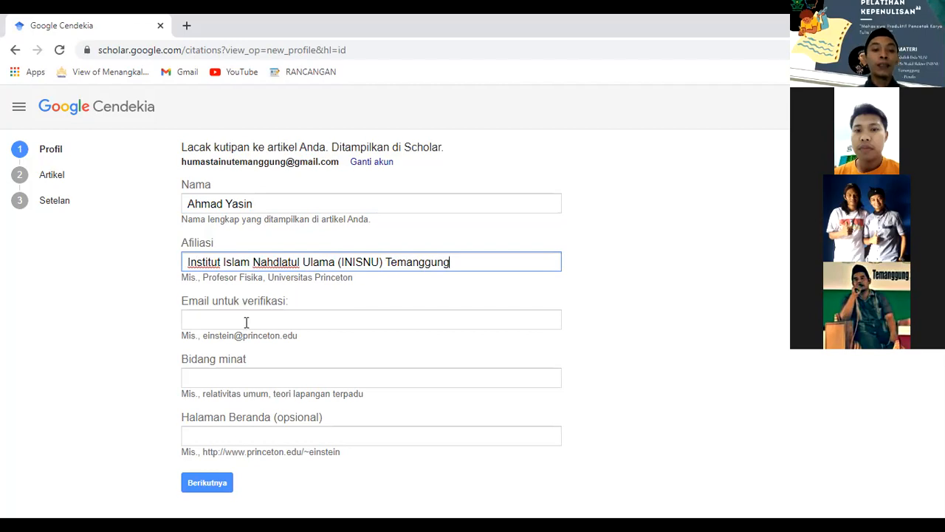
# Leave the e-mail empty, set the interest to 'Pendidikan Dasar Islam', and continue to Artikel.
pyautogui.click(371, 320)
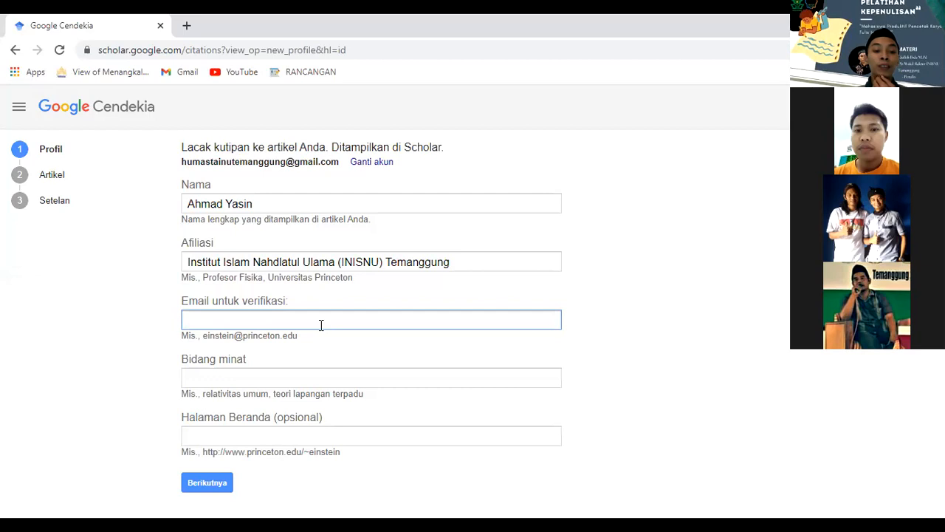
pyautogui.click(271, 374)
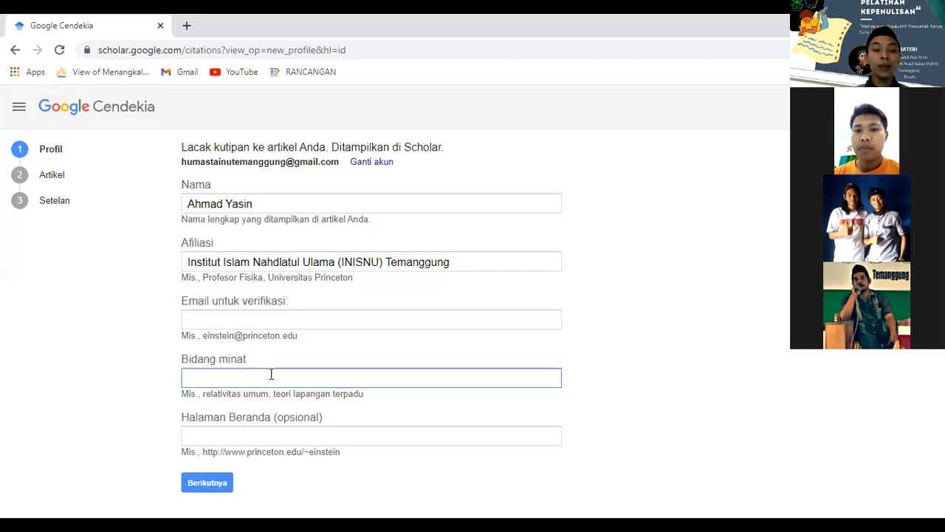
pyautogui.write('Pendidikan Dasar Islam,')
pyautogui.press('BackSpace')
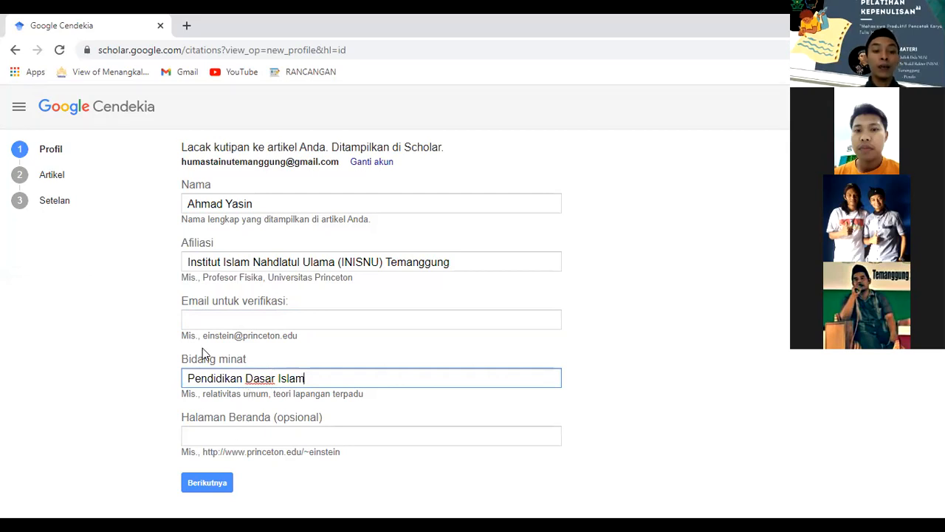
pyautogui.click(205, 487)
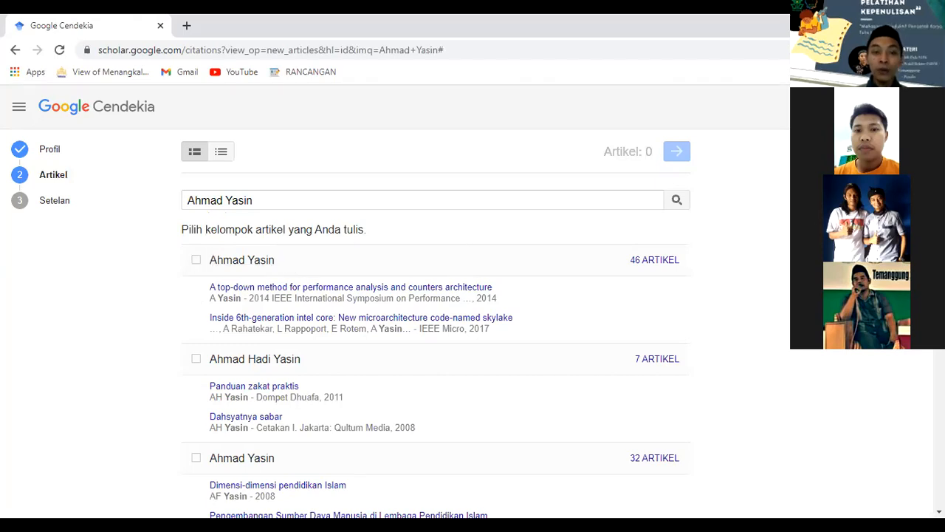
# Claim the first matching author group of 46 articles and continue to Setelan.
pyautogui.scroll(-3, 436, 296)
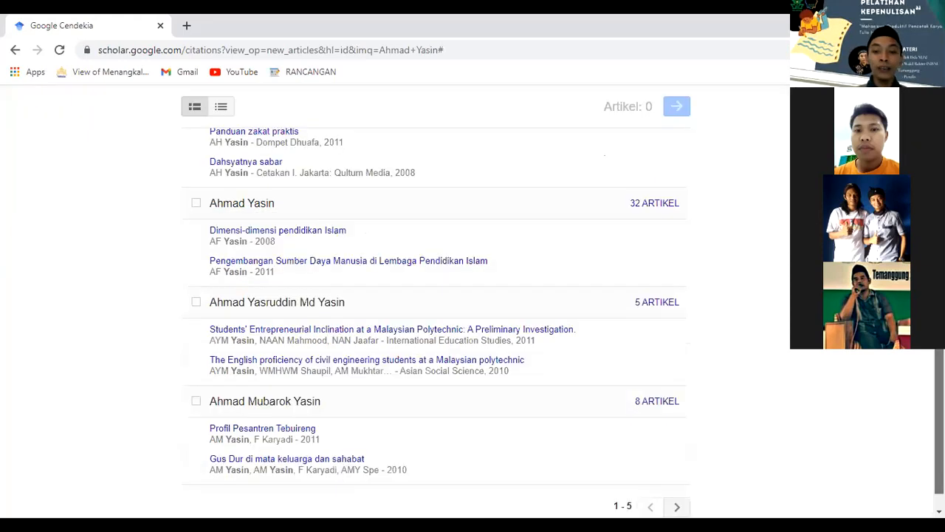
pyautogui.scroll(-1, 435, 295)
pyautogui.scroll(3, 904, 347)
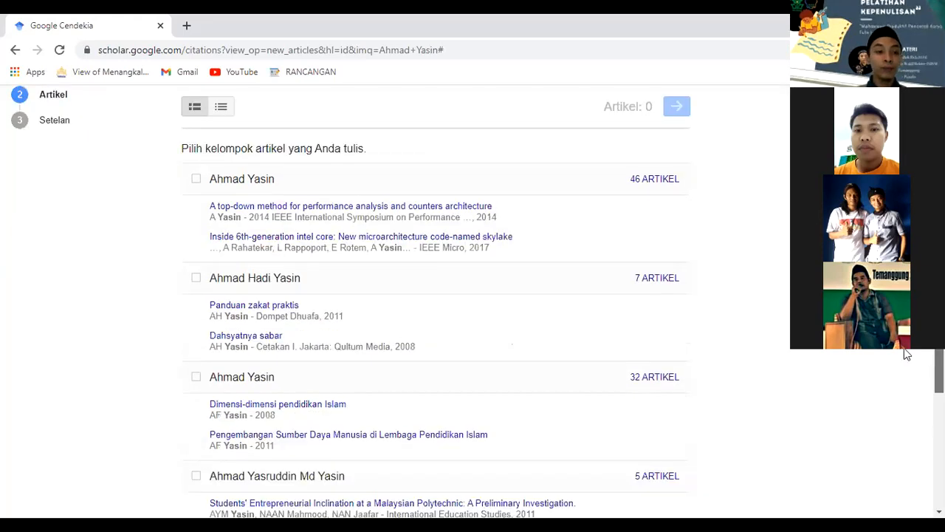
pyautogui.scroll(1, 904, 347)
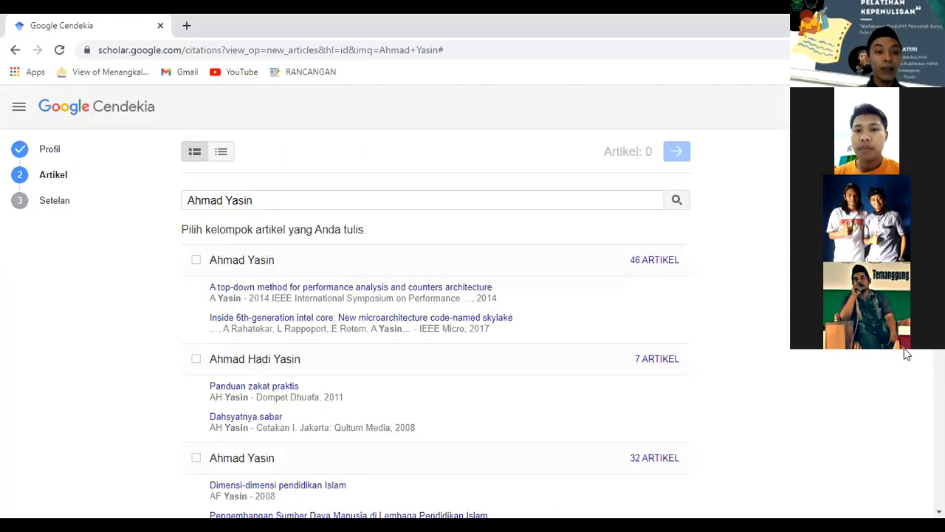
pyautogui.click(196, 262)
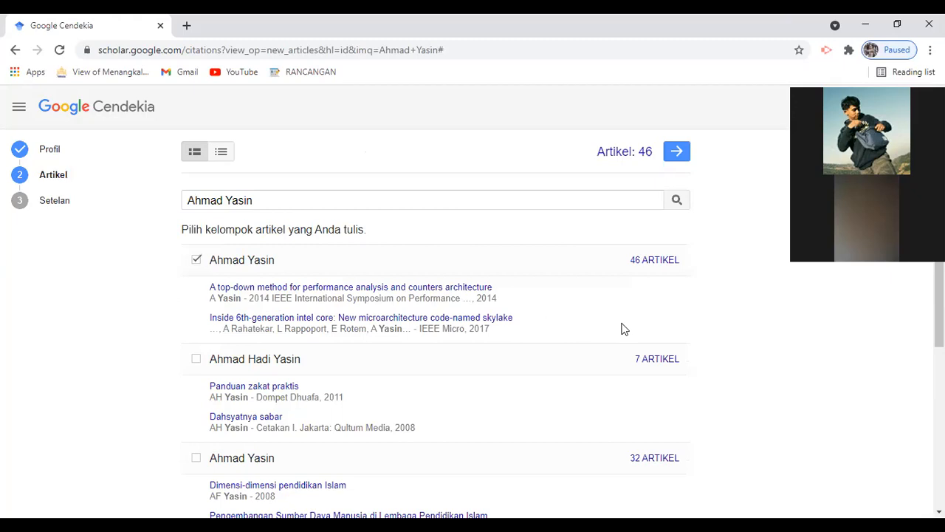
pyautogui.click(672, 152)
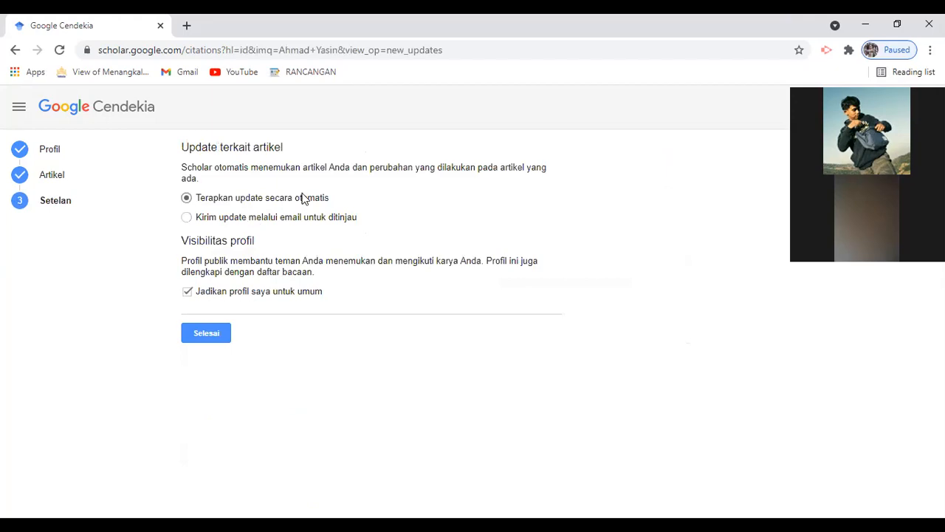
# Keep automatic article updates, finish the profile, and review the new profile page.
pyautogui.click(217, 215)
pyautogui.click(215, 196)
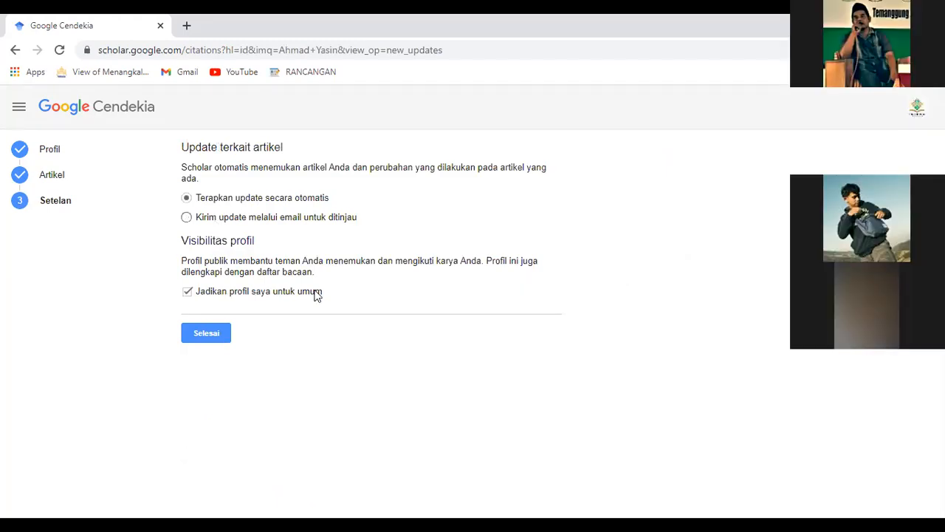
pyautogui.click(224, 334)
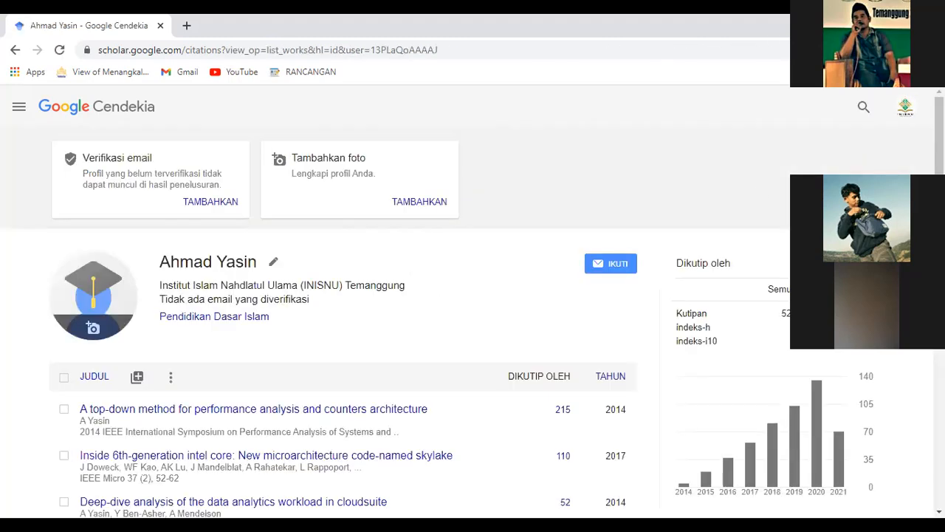
pyautogui.scroll(-1, 472, 300)
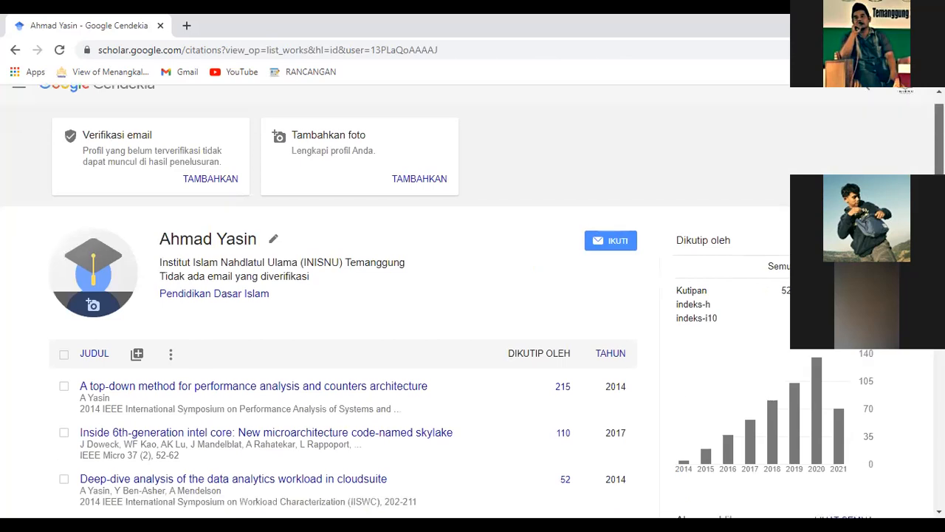
pyautogui.scroll(-3, 329, 301)
pyautogui.scroll(-6, 329, 300)
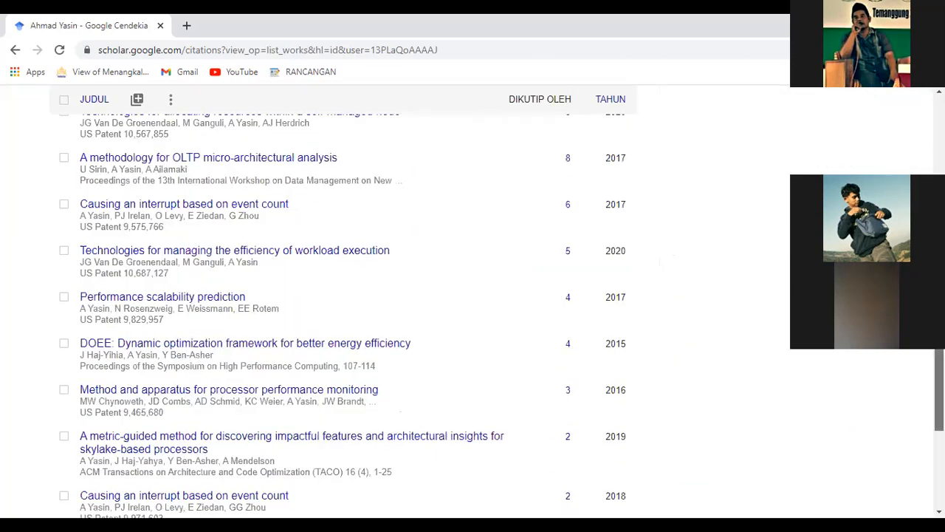
pyautogui.scroll(4, 330, 301)
pyautogui.scroll(6, 329, 300)
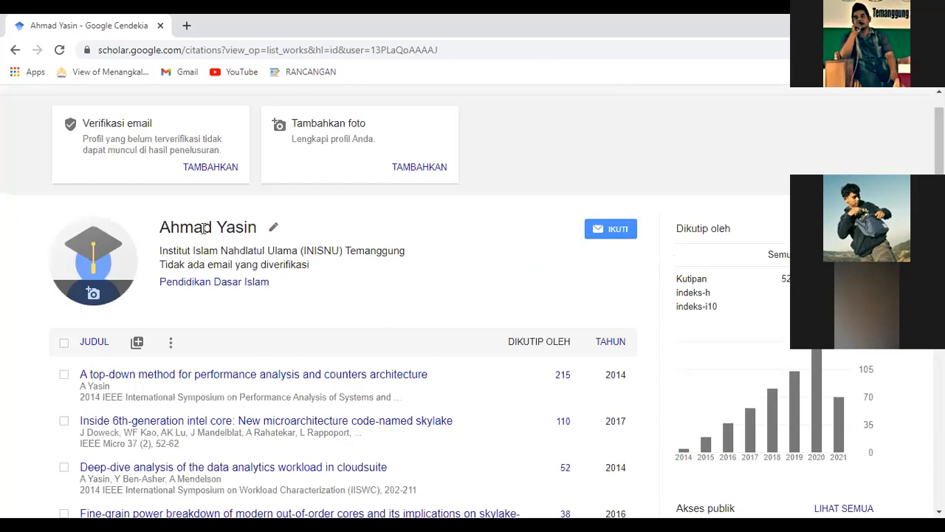
# Upload the 'Hai' image from the Pictures folder as the profile photo.
pyautogui.click(94, 293)
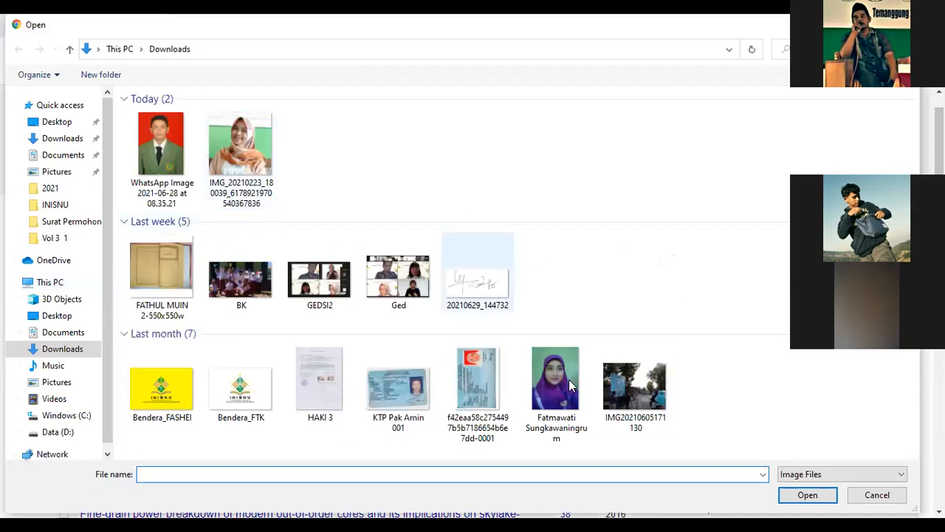
pyautogui.click(903, 25)
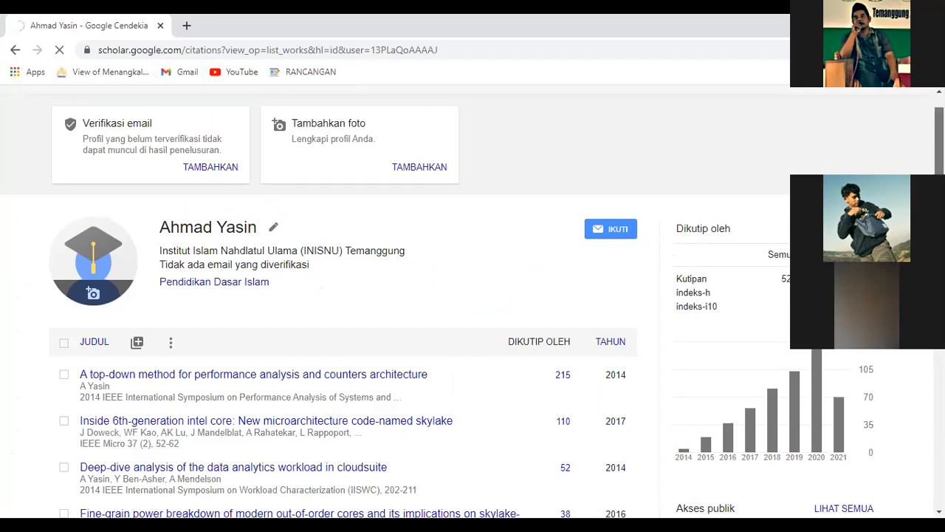
pyautogui.scroll(-4, 344, 296)
pyautogui.scroll(3, 325, 222)
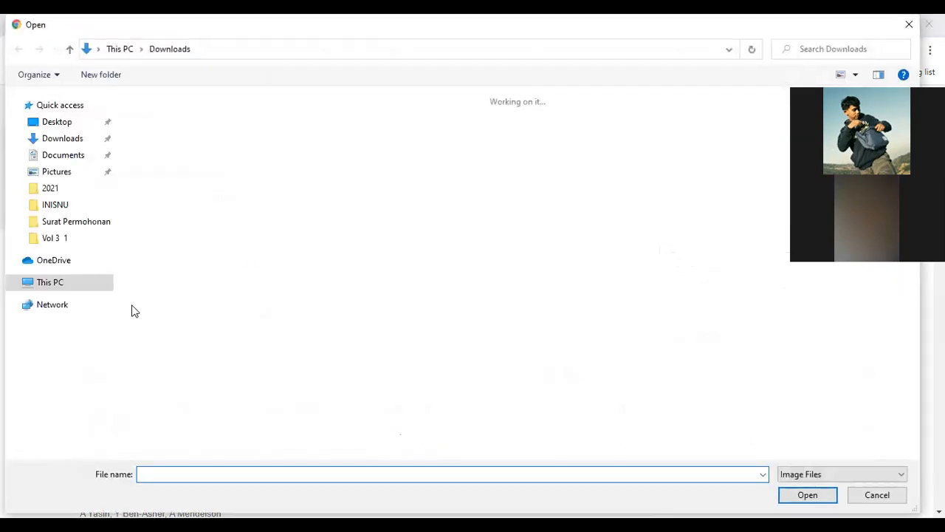
pyautogui.click(73, 384)
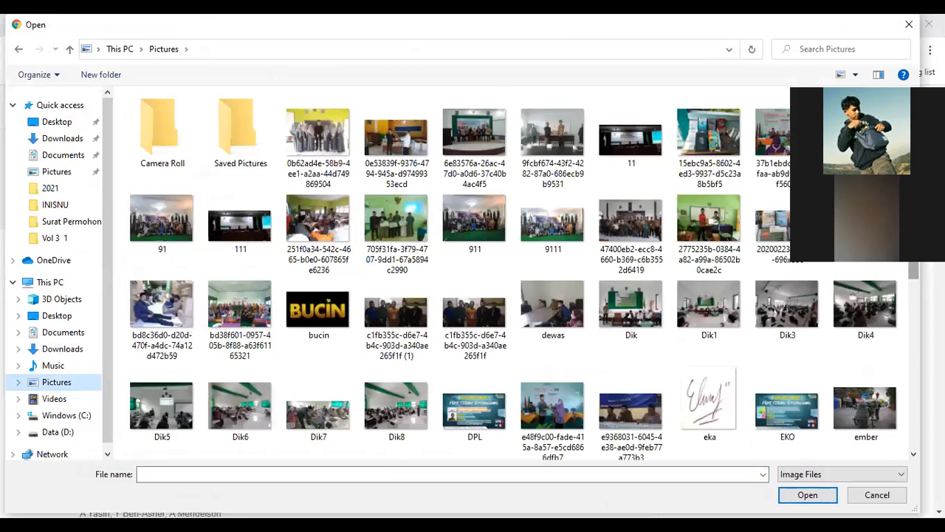
pyautogui.scroll(-3, 837, 292)
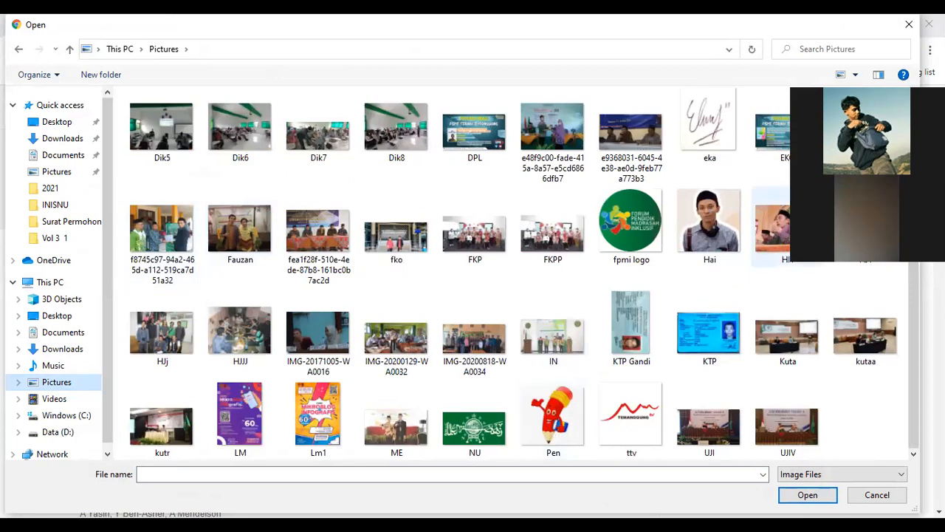
pyautogui.scroll(2, 510, 274)
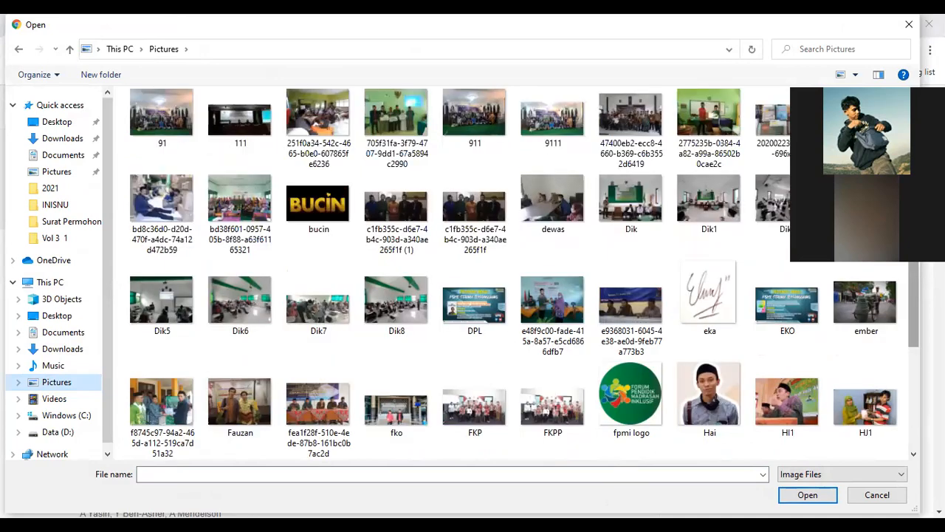
pyautogui.scroll(1, 510, 273)
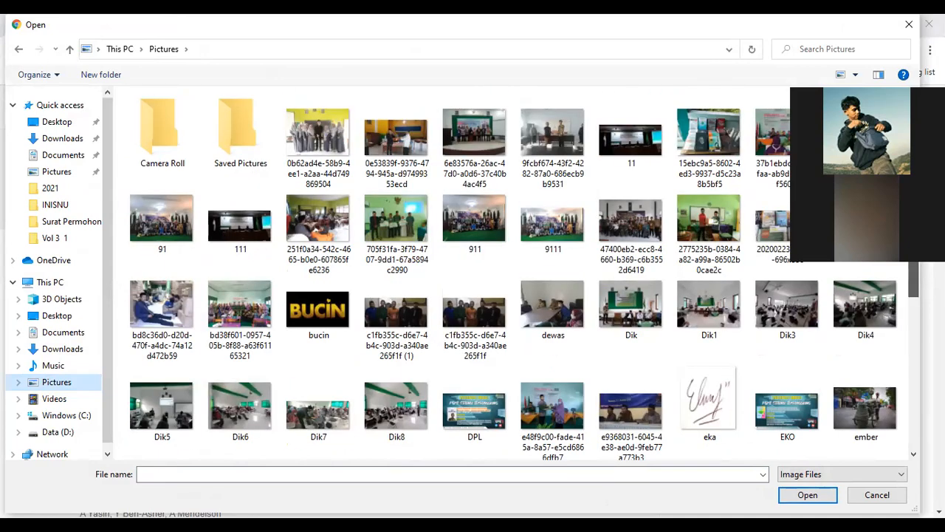
pyautogui.scroll(-1, 911, 306)
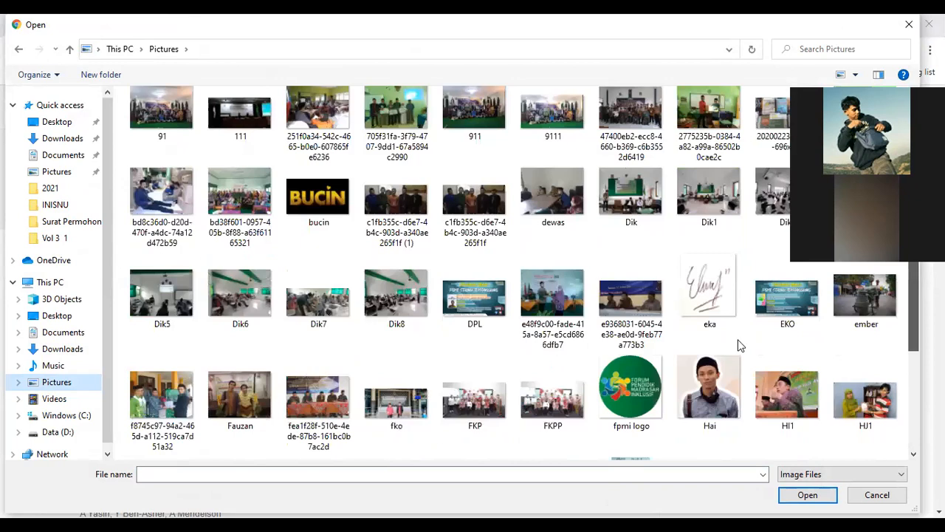
pyautogui.scroll(-1, 739, 345)
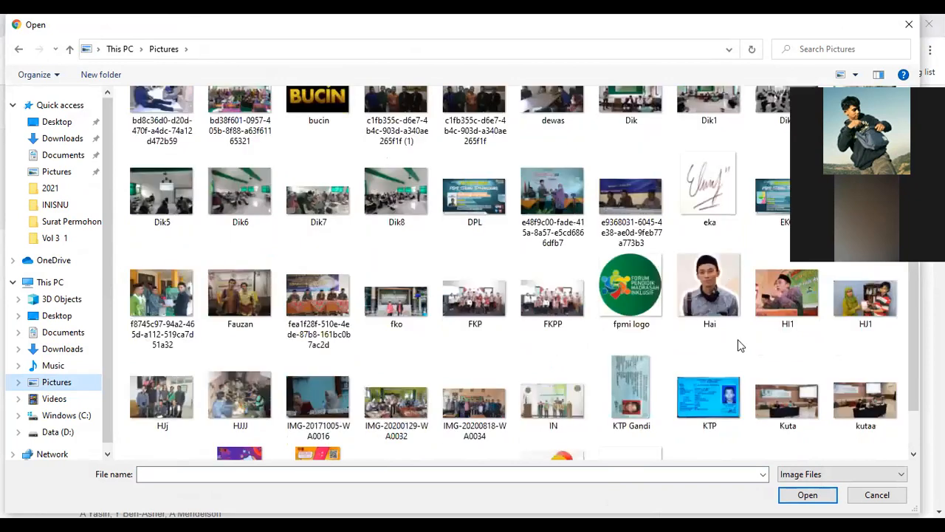
pyautogui.click(700, 301)
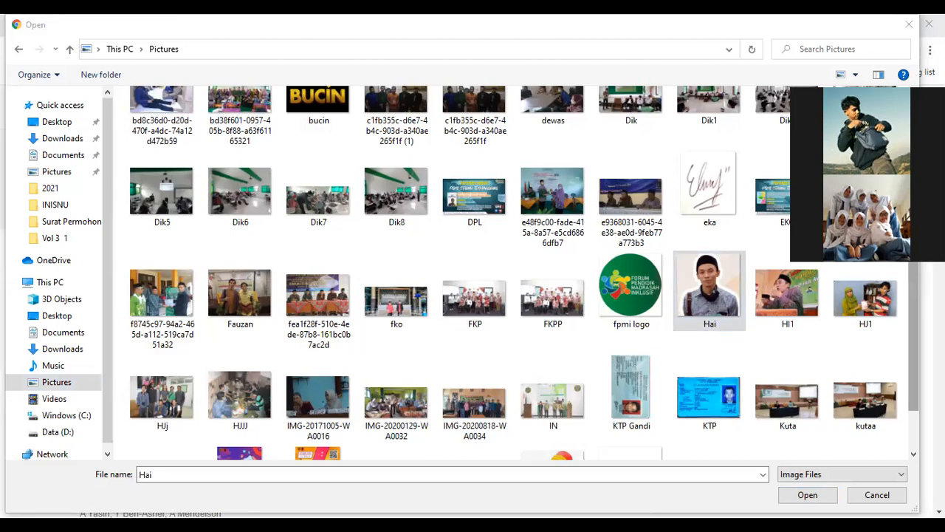
pyautogui.scroll(-1, 510, 273)
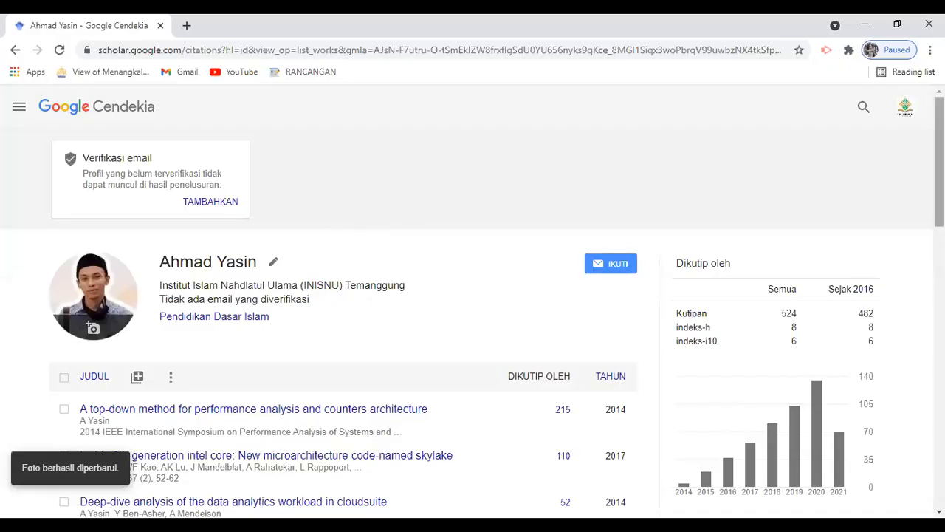
pyautogui.moveTo(940, 161); pyautogui.dragTo(939, 430)
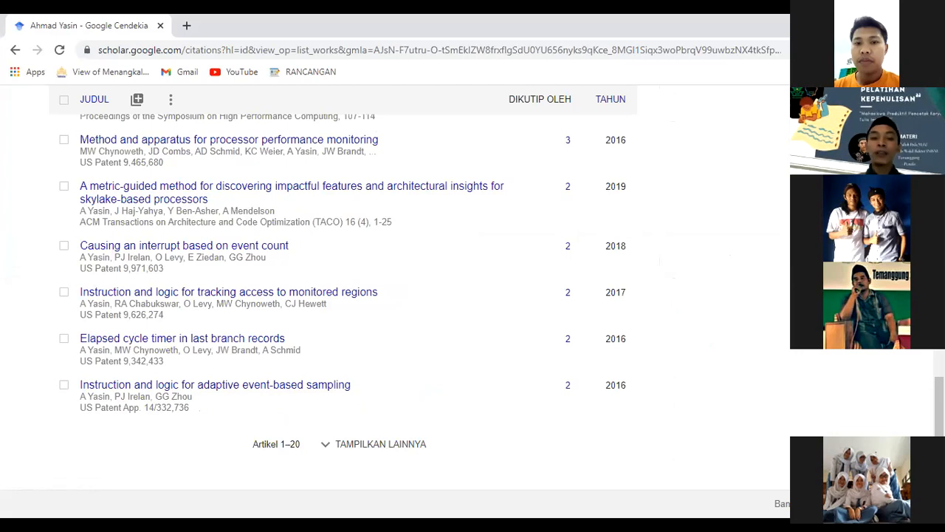
pyautogui.scroll(10, 303, 234)
pyautogui.scroll(1, 222, 310)
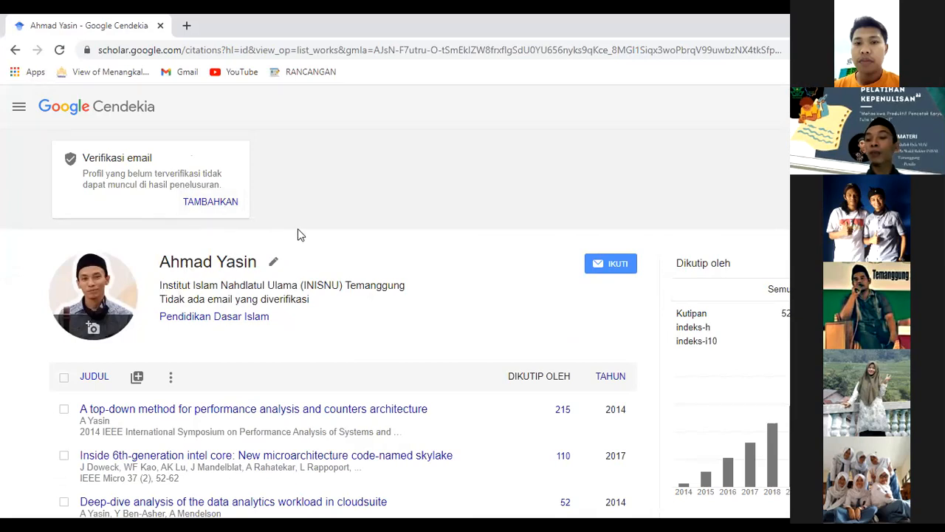
# Reopen the profile via Profil saya, select its public URL, and return to the search home page.
pyautogui.click(23, 106)
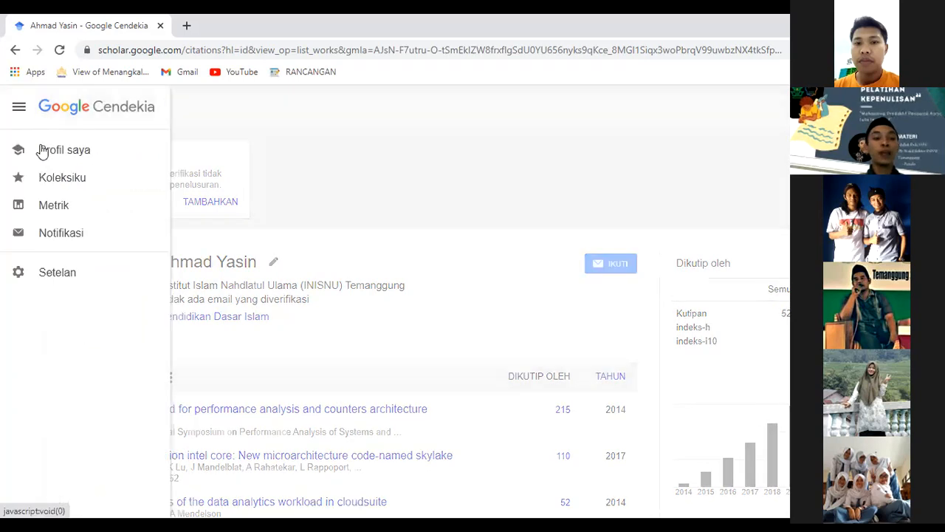
pyautogui.click(43, 151)
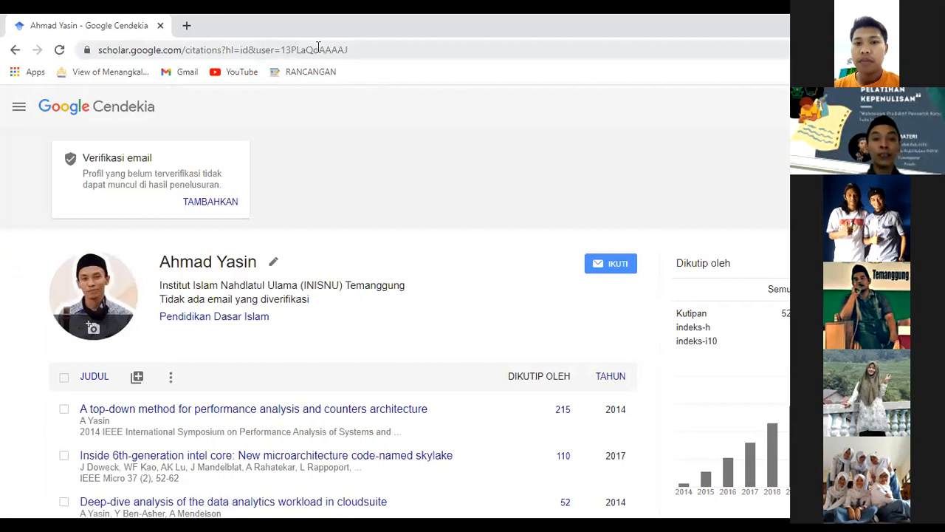
pyautogui.click(347, 49)
pyautogui.hotkey('shift', 'End')
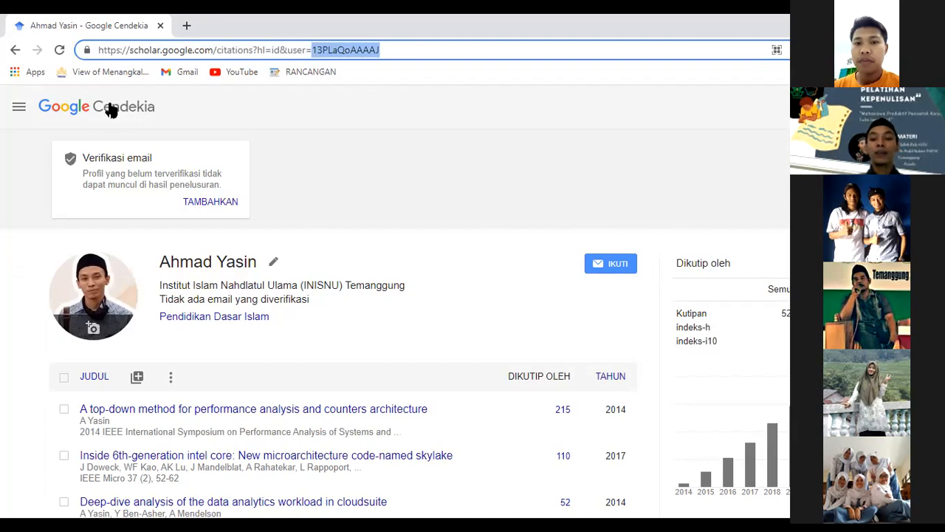
pyautogui.click(218, 51)
pyautogui.tripleClick(218, 52)
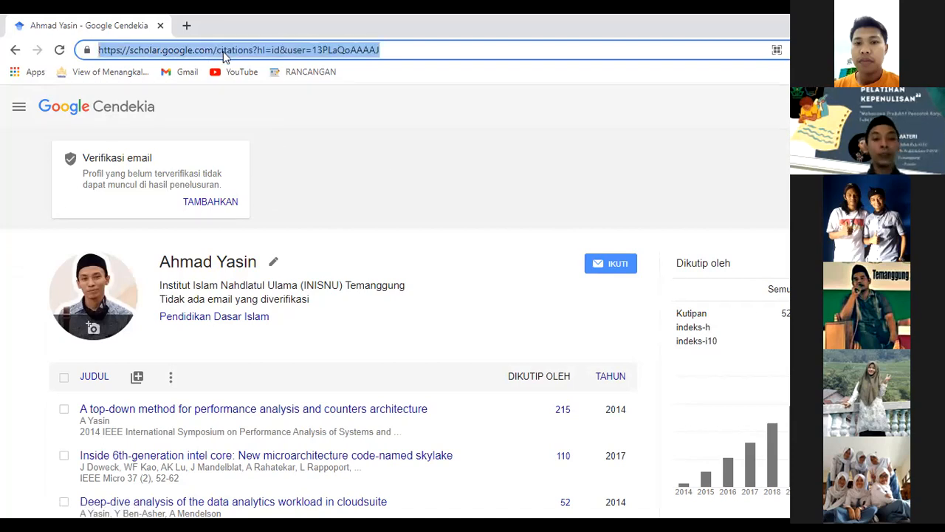
pyautogui.click(362, 130)
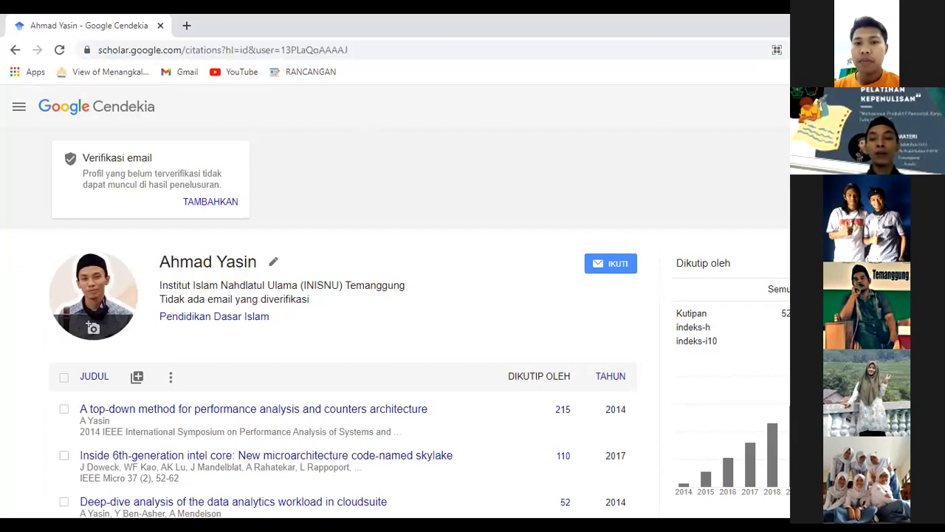
pyautogui.scroll(-3, 333, 295)
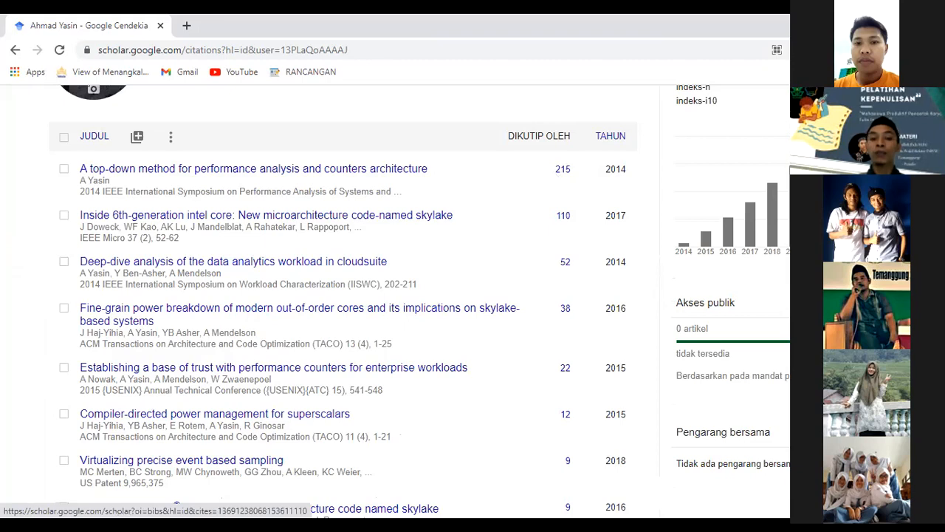
pyautogui.scroll(2, 203, 188)
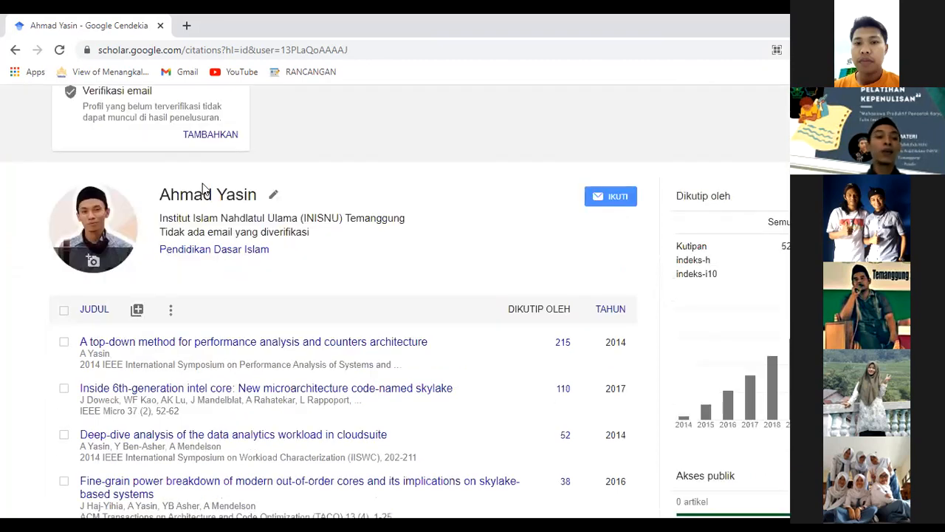
pyautogui.scroll(1, 91, 118)
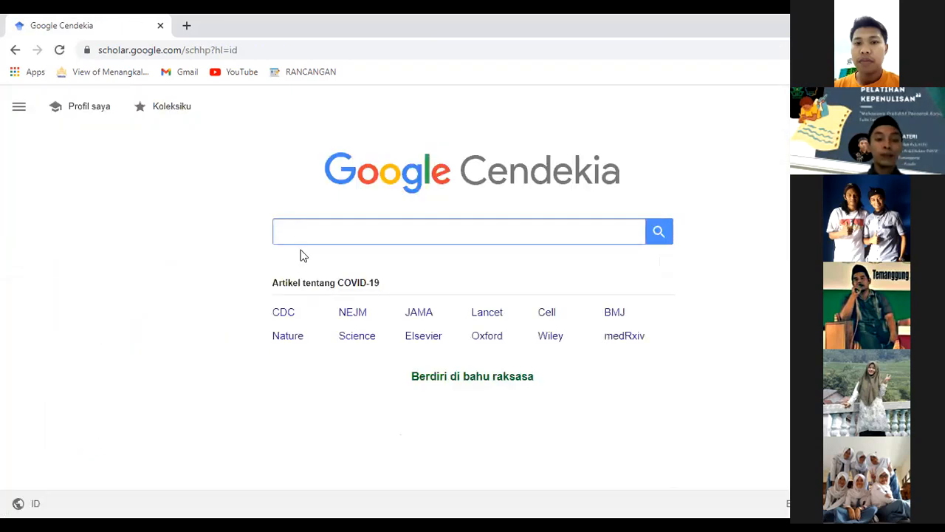
# Re-search the earlier INISNU Temanggung scholar and open their profile: 351 citations, h-index 8, i10-index 7.
pyautogui.click(302, 237)
pyautogui.click(300, 253)
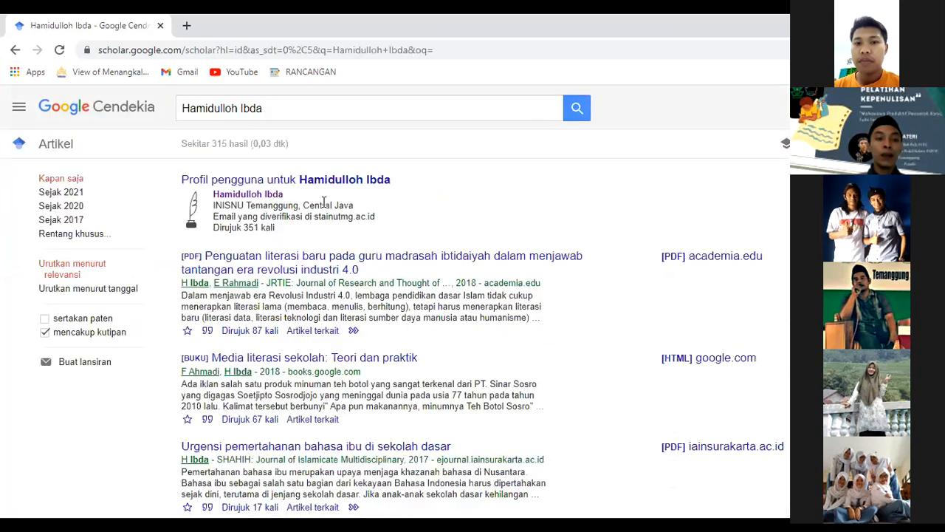
pyautogui.rightClick(270, 200)
pyautogui.click(271, 206)
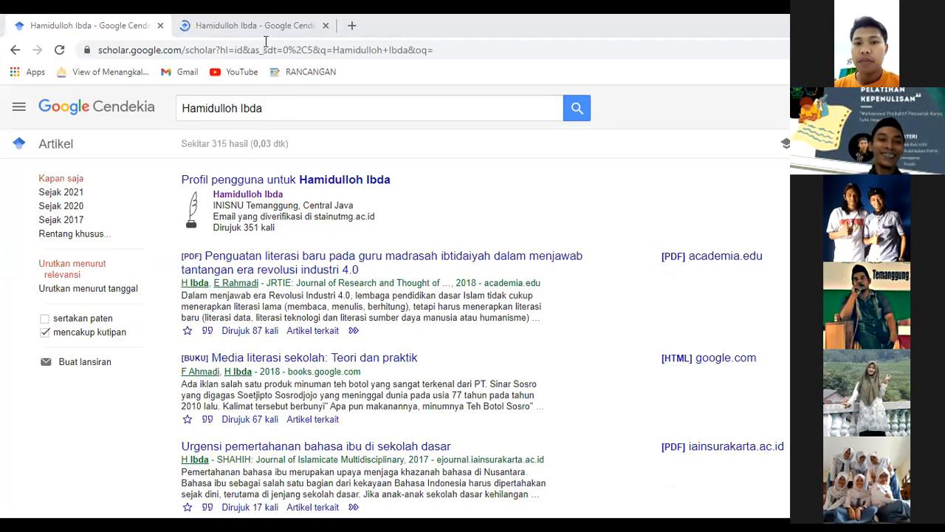
pyautogui.click(270, 196)
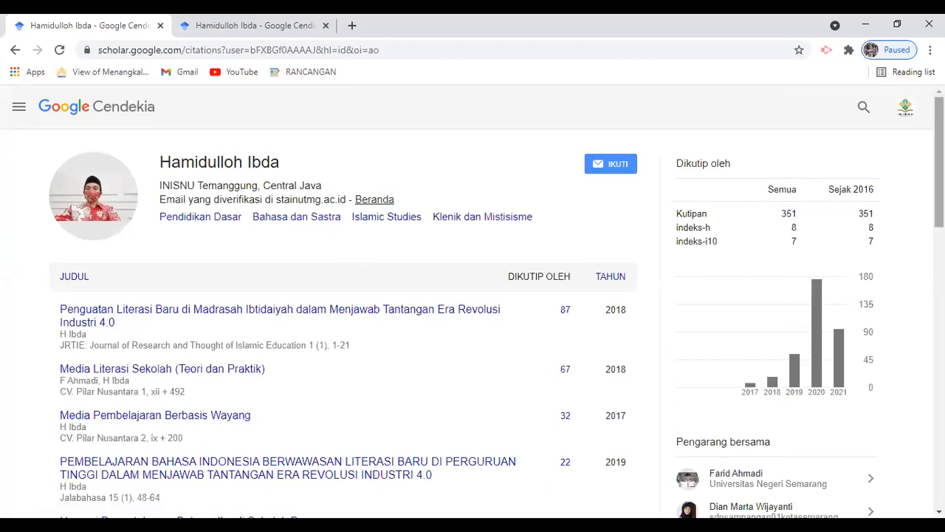
pyautogui.scroll(-2, 753, 340)
pyautogui.scroll(1, 752, 340)
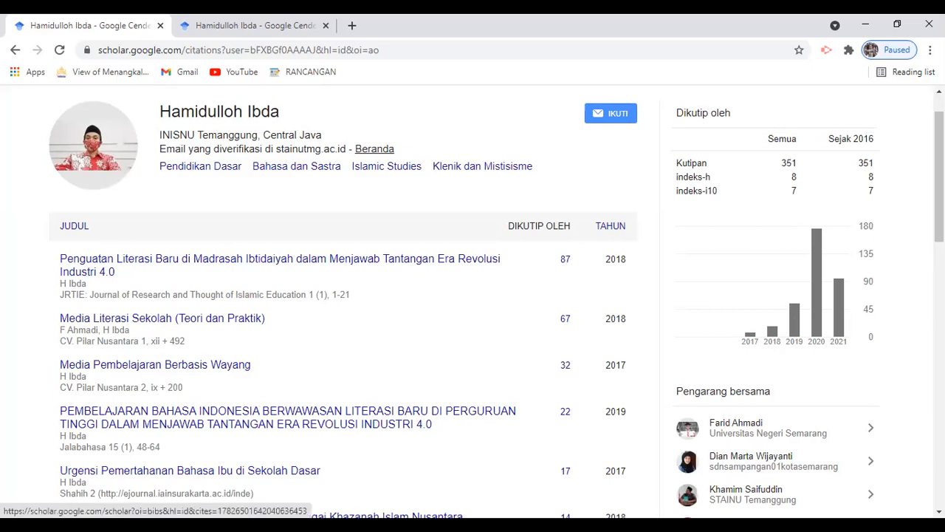
pyautogui.scroll(1, 323, 150)
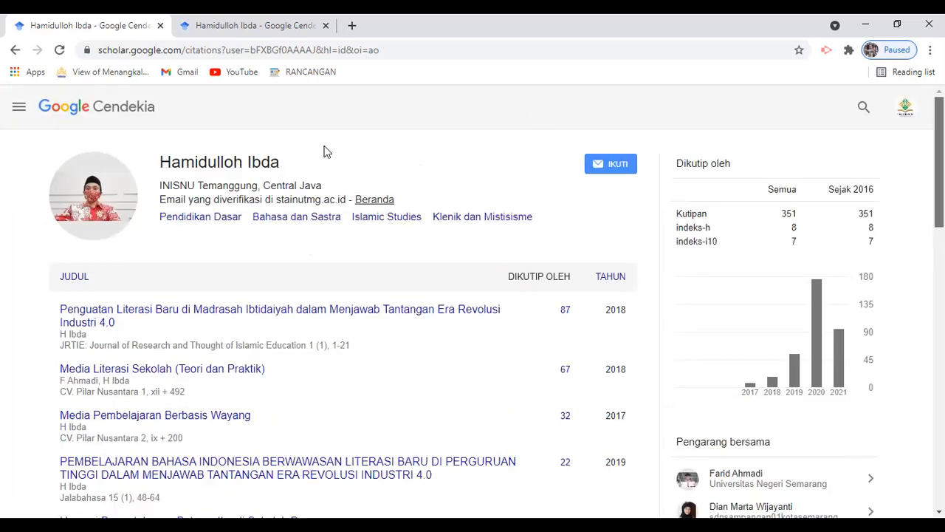
# Search a suggested scholar's name, view their UIN Walisongo Semarang profile with 200 citations, then return home.
pyautogui.click(87, 112)
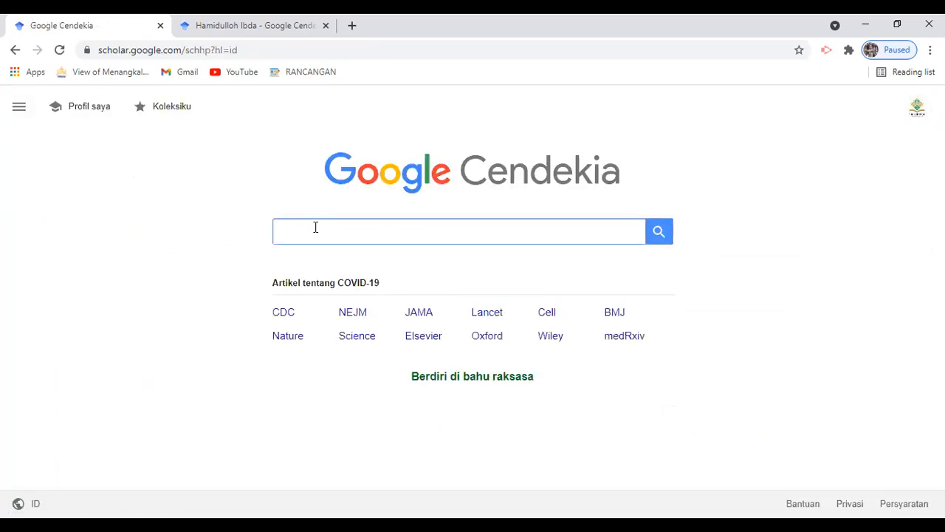
pyautogui.write('imam')
pyautogui.click(339, 253)
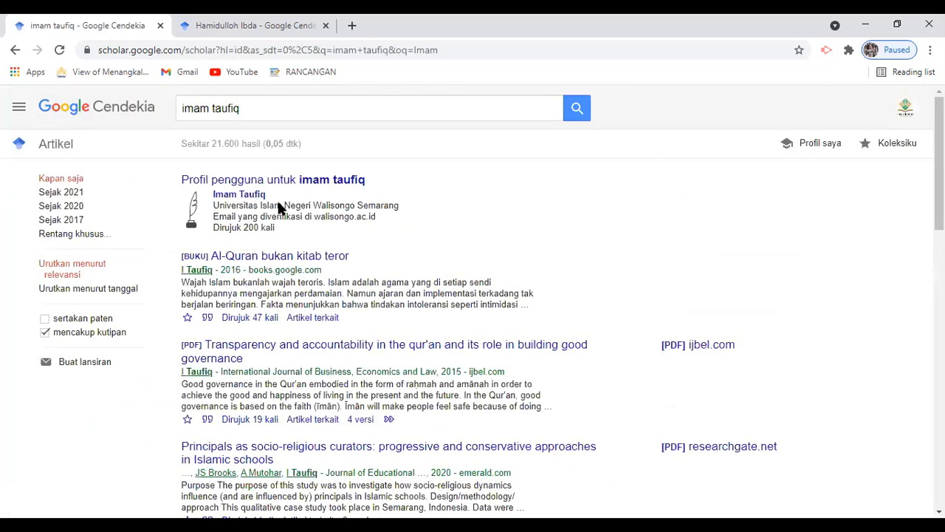
pyautogui.click(277, 201)
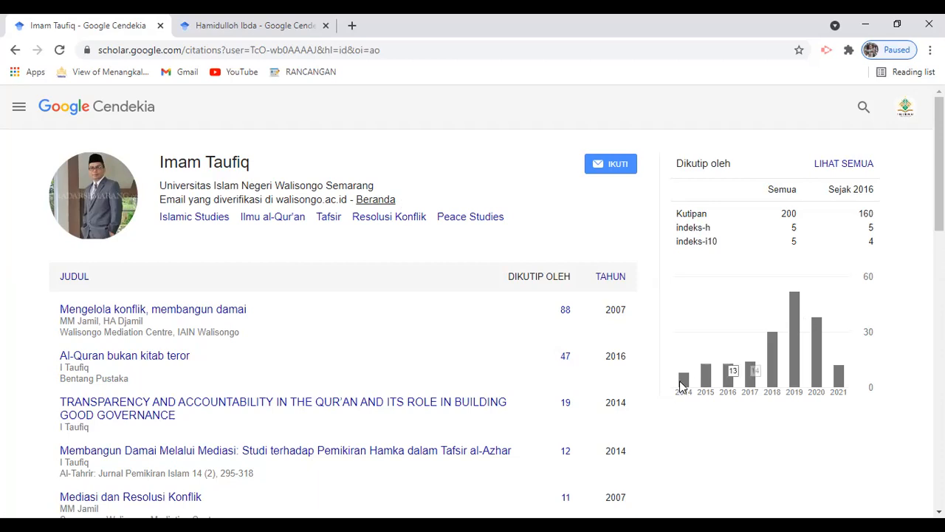
pyautogui.moveTo(682, 386)
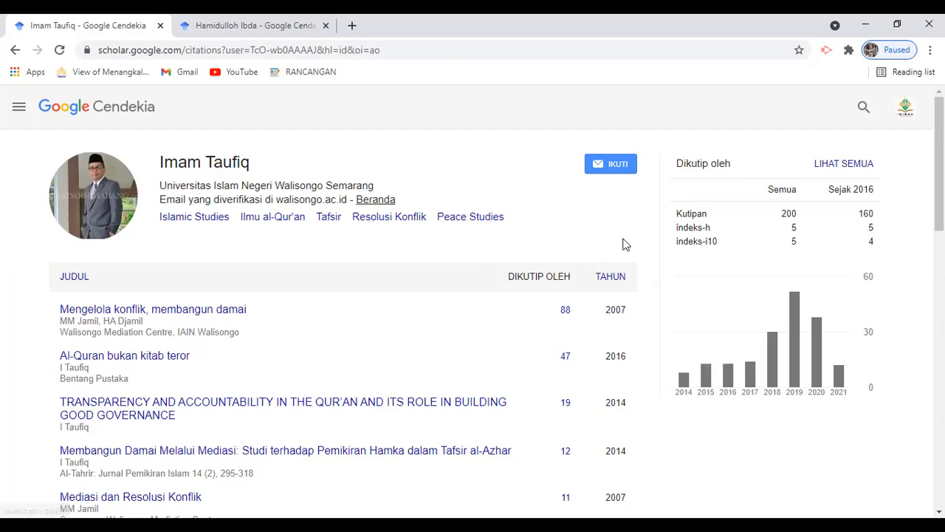
pyautogui.moveTo(781, 214); pyautogui.dragTo(792, 214)
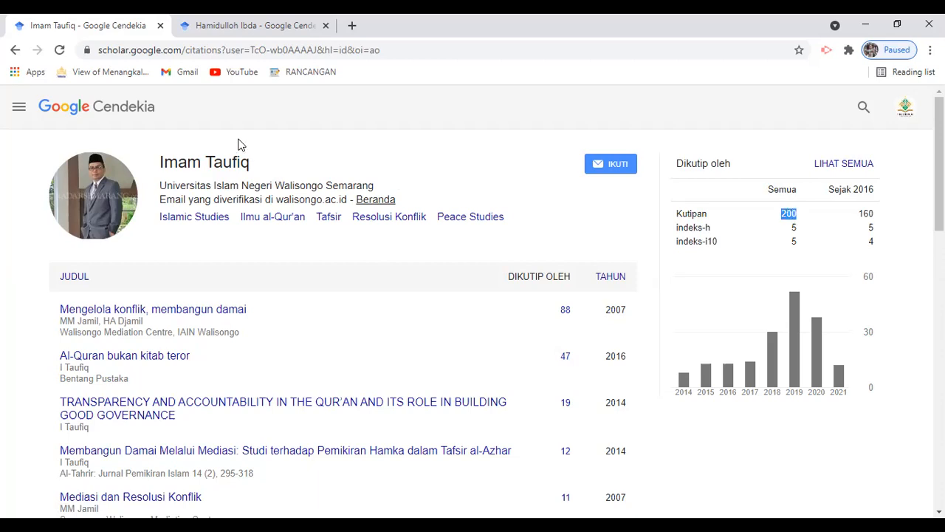
pyautogui.click(125, 106)
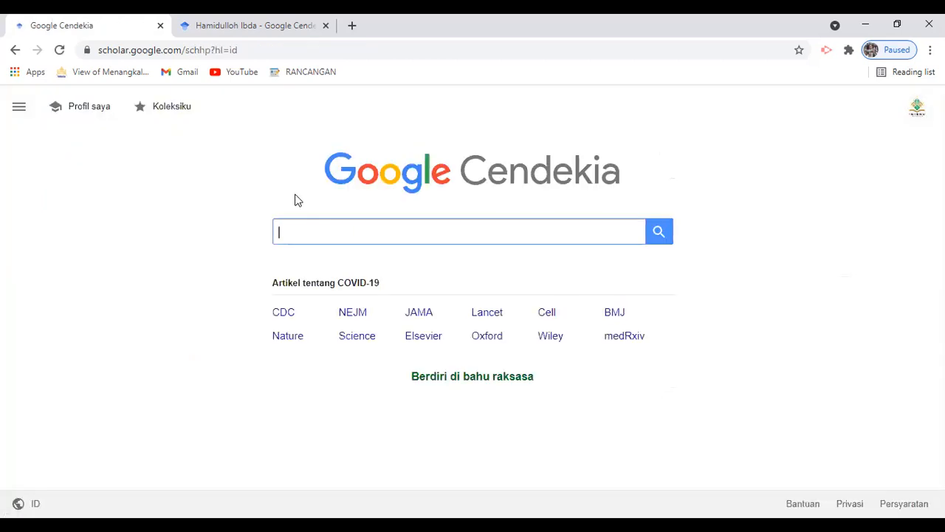
pyautogui.write('M')
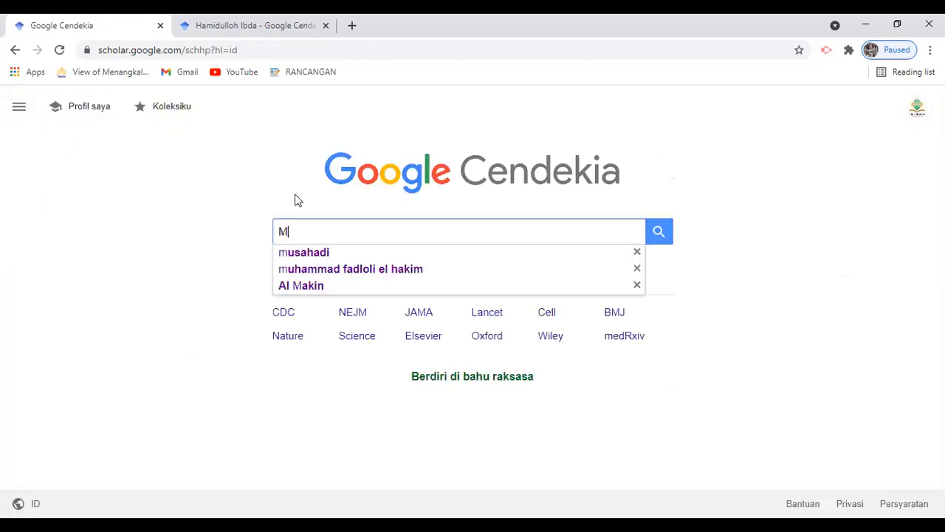
pyautogui.write('ush')
pyautogui.press('BackSpace')
pyautogui.write('a')
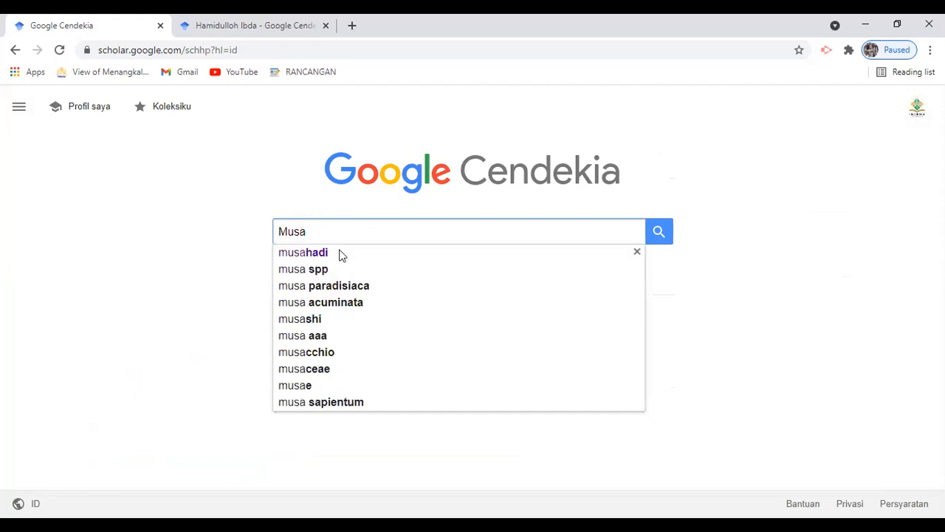
pyautogui.click(340, 255)
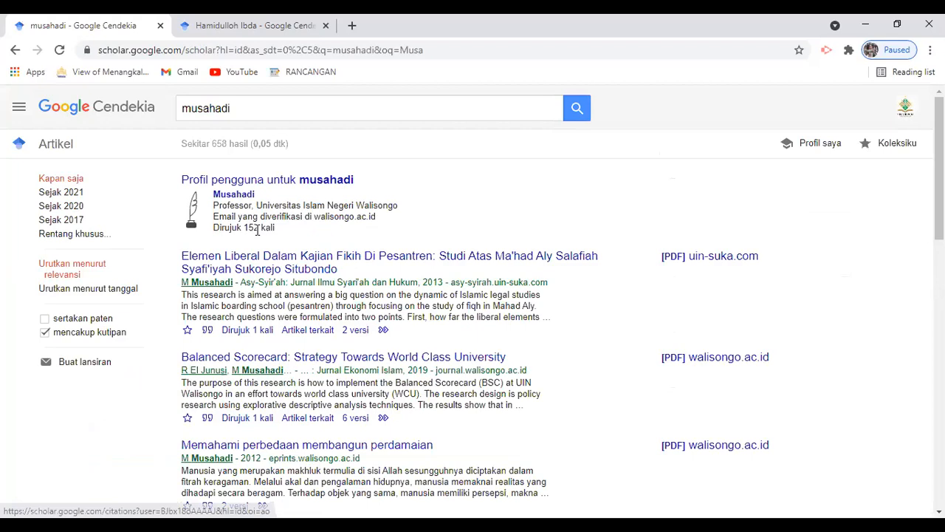
pyautogui.click(287, 194)
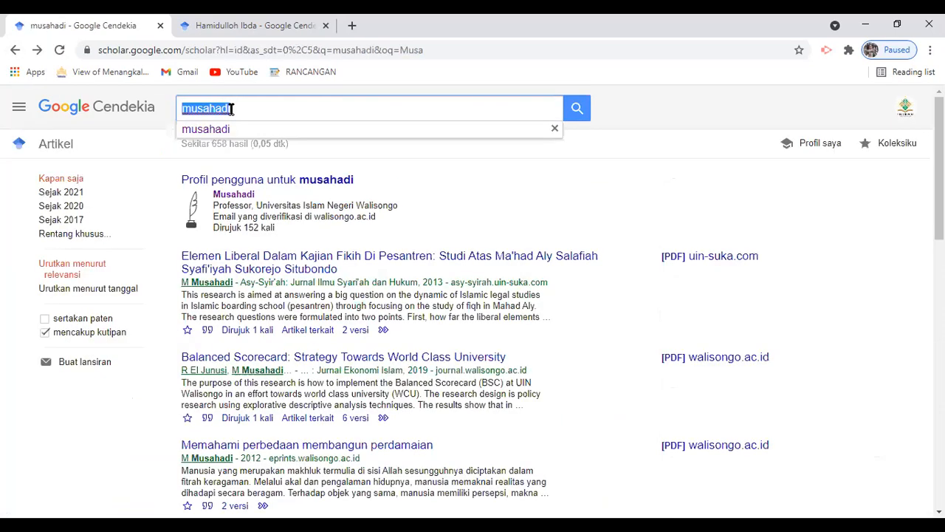
# Search the Sunan Kalijaga scholar's name, open their profile, and select the 271 citation total.
pyautogui.write('A')
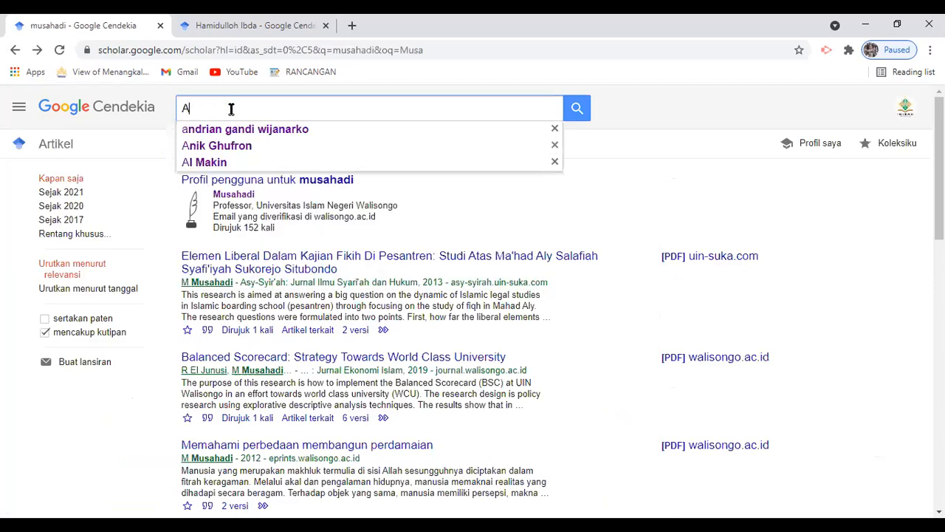
pyautogui.write('l Makin')
pyautogui.press('Return')
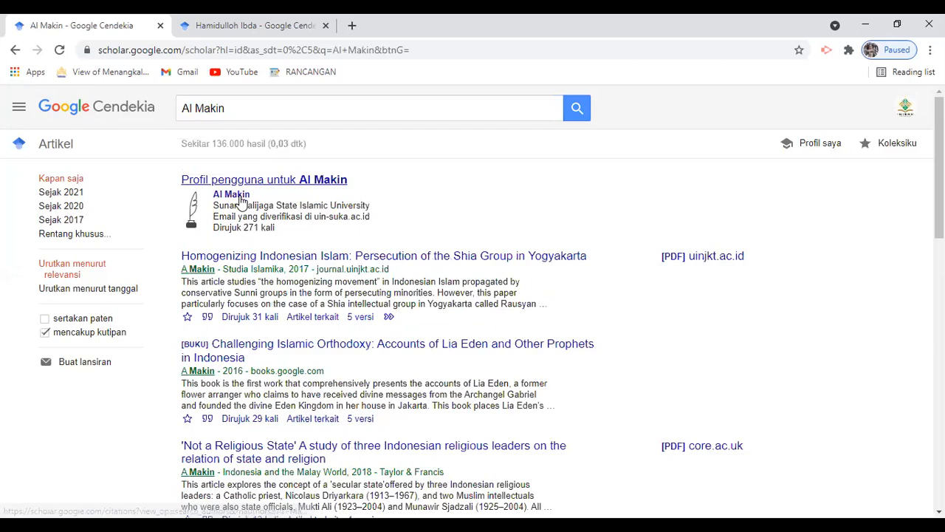
pyautogui.click(240, 197)
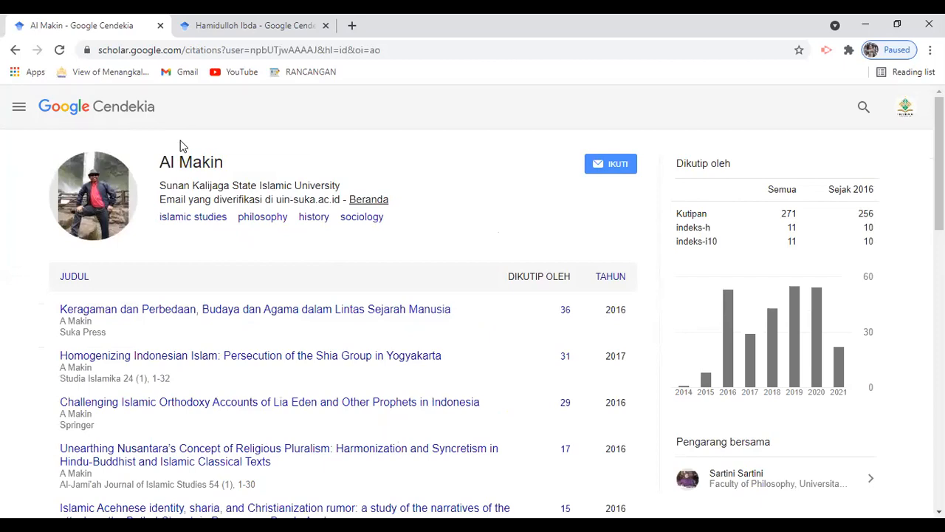
pyautogui.doubleClick(797, 212)
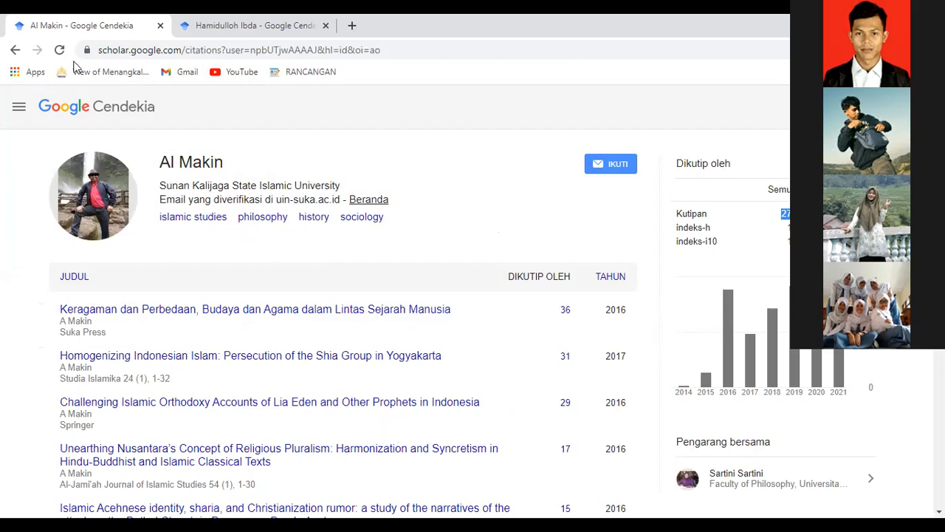
# Search for an INISNU Temanggung lecturer by name, view their public profile, then return to Scholar home.
pyautogui.click(13, 50)
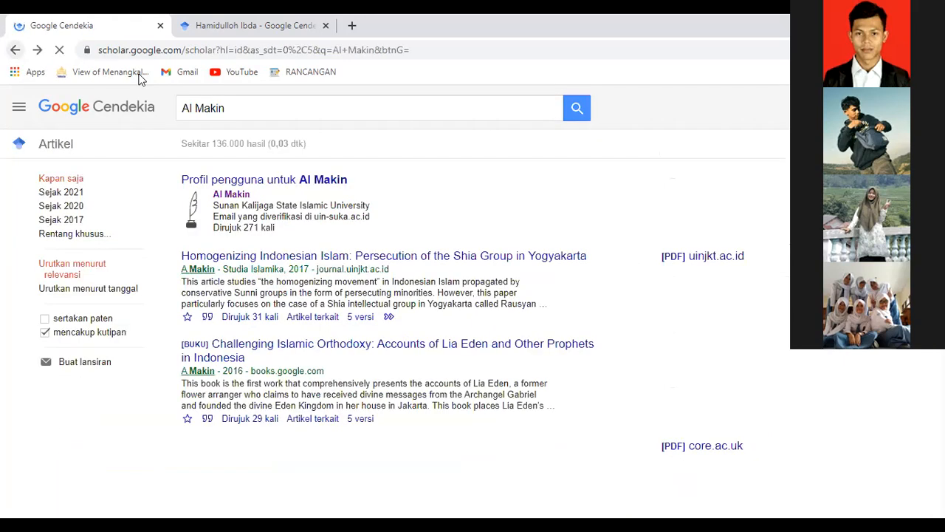
pyautogui.click(214, 108)
pyautogui.write('Andrian')
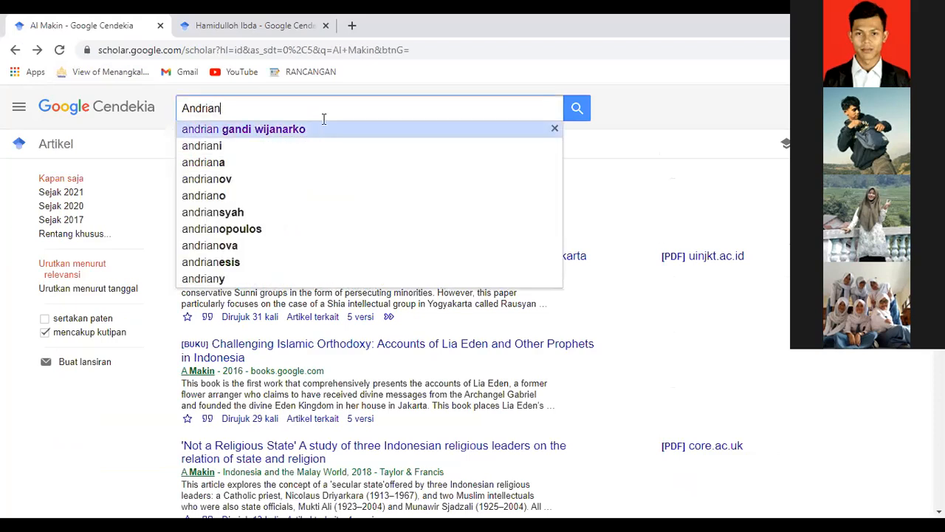
pyautogui.click(323, 124)
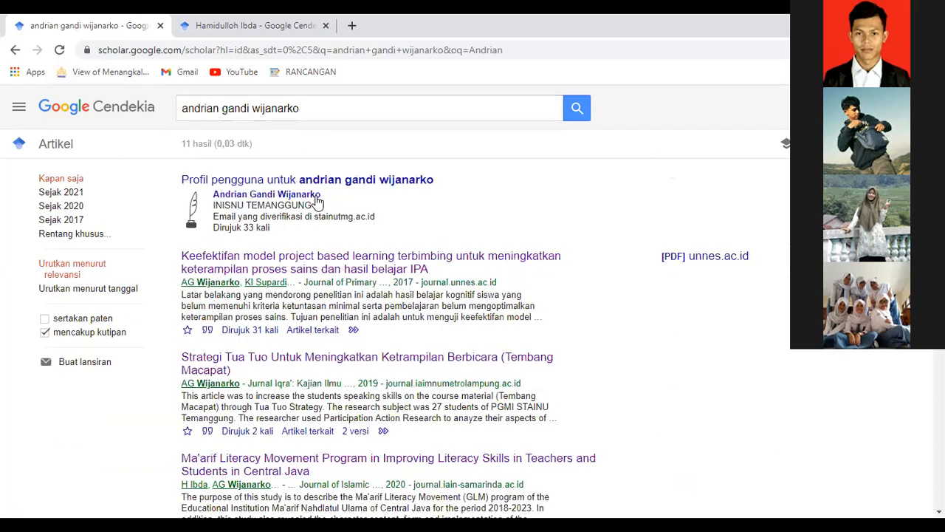
pyautogui.click(316, 195)
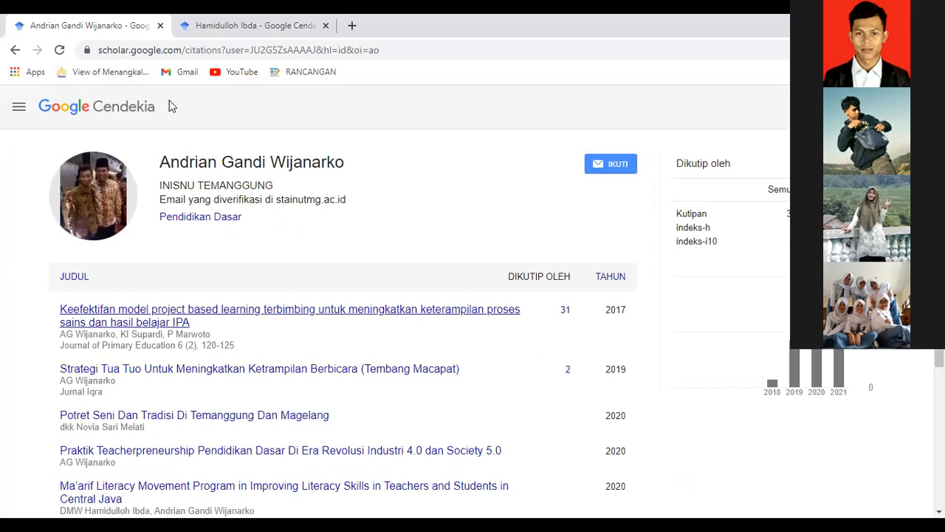
pyautogui.click(237, 137)
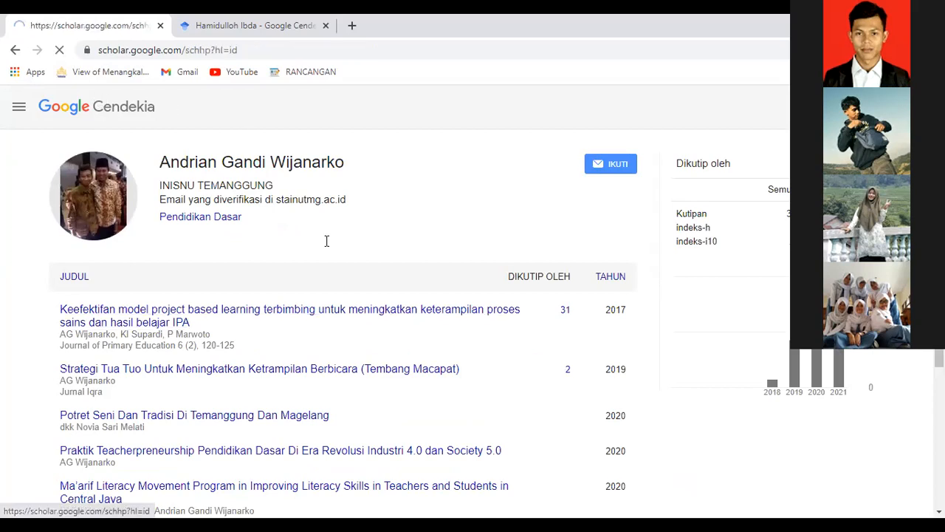
# Search for a STAINU Temanggung lecturer by name and open their public profile.
pyautogui.write('Kha')
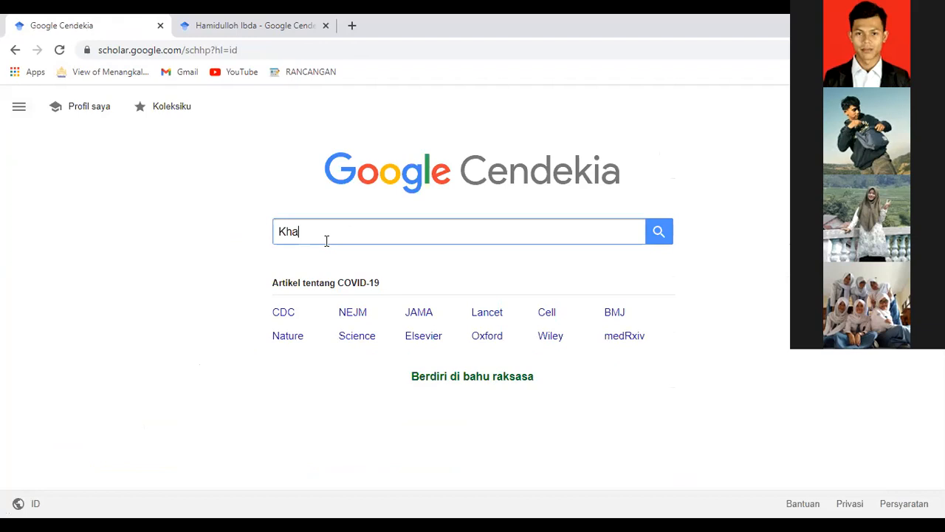
pyautogui.write('mim S')
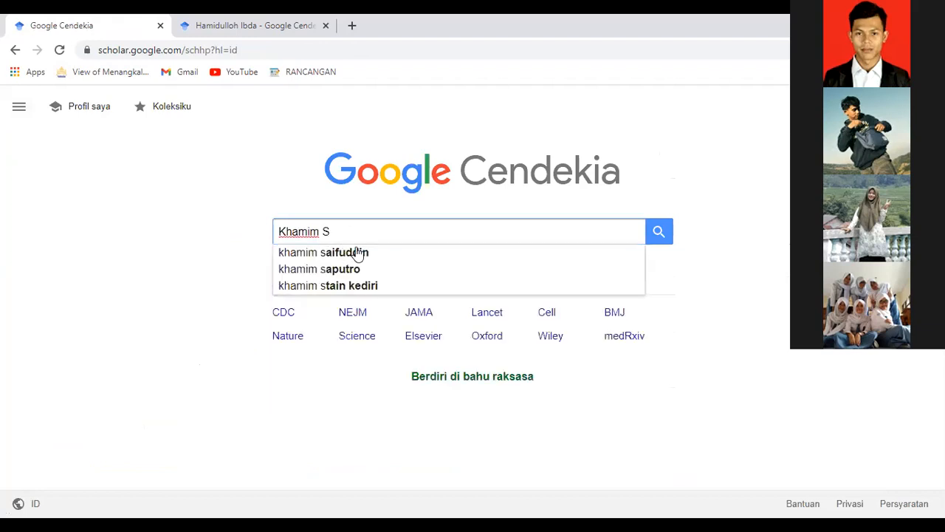
pyautogui.click(358, 253)
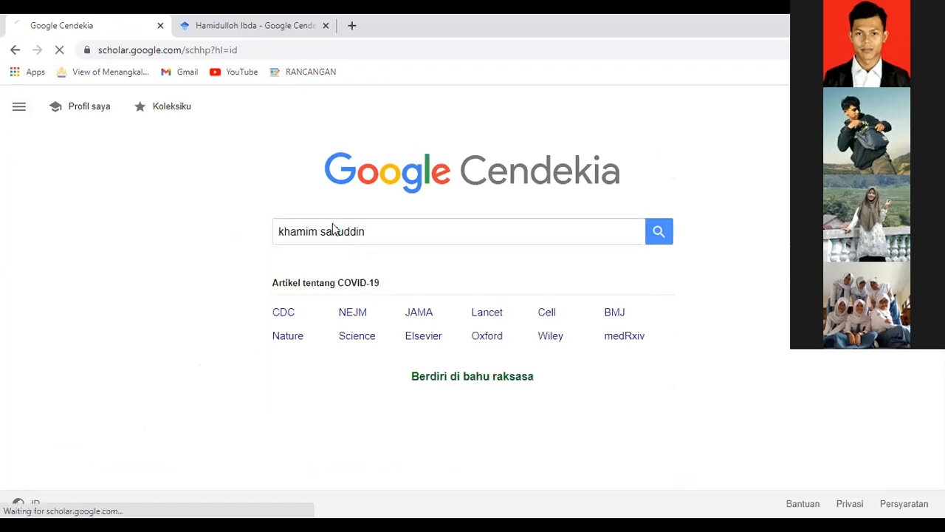
pyautogui.click(288, 197)
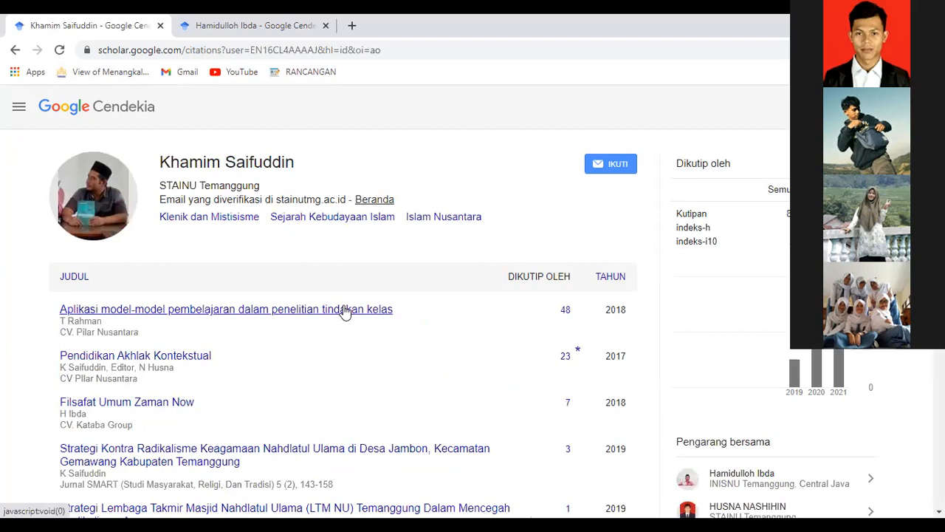
# View the top article's details and its author name, then go back to the empty Scholar home page.
pyautogui.click(345, 312)
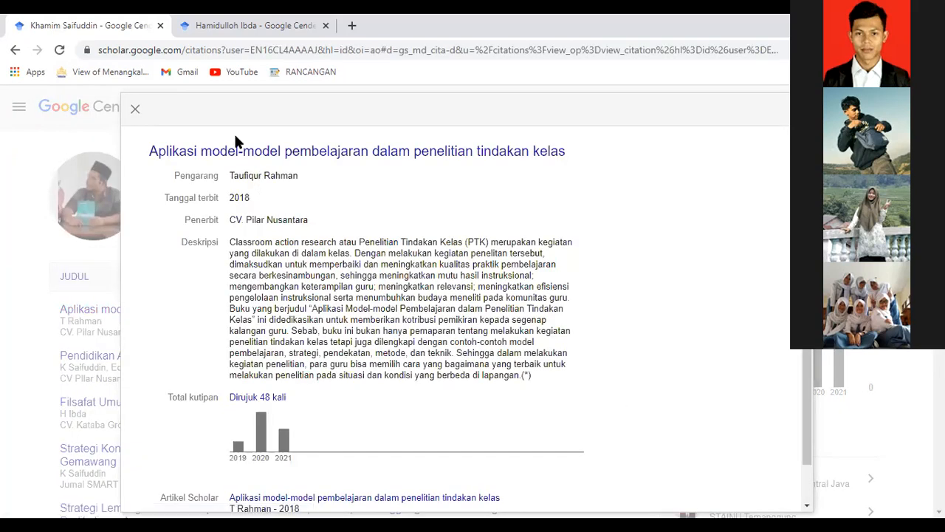
pyautogui.moveTo(230, 176); pyautogui.dragTo(299, 176)
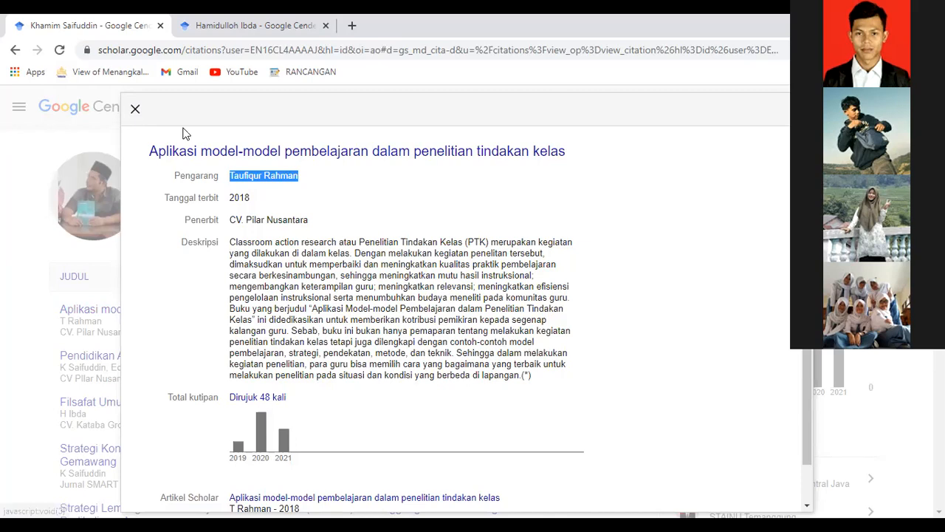
pyautogui.press('Escape')
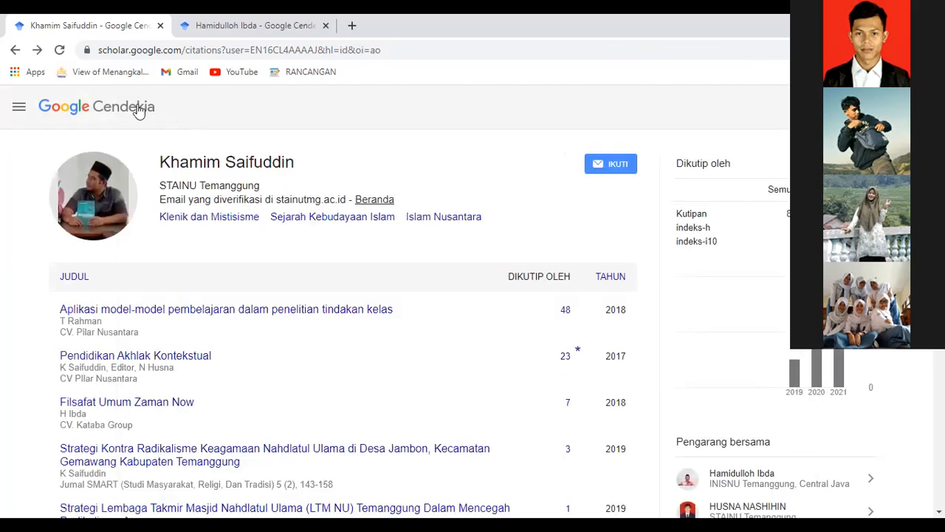
pyautogui.click(139, 109)
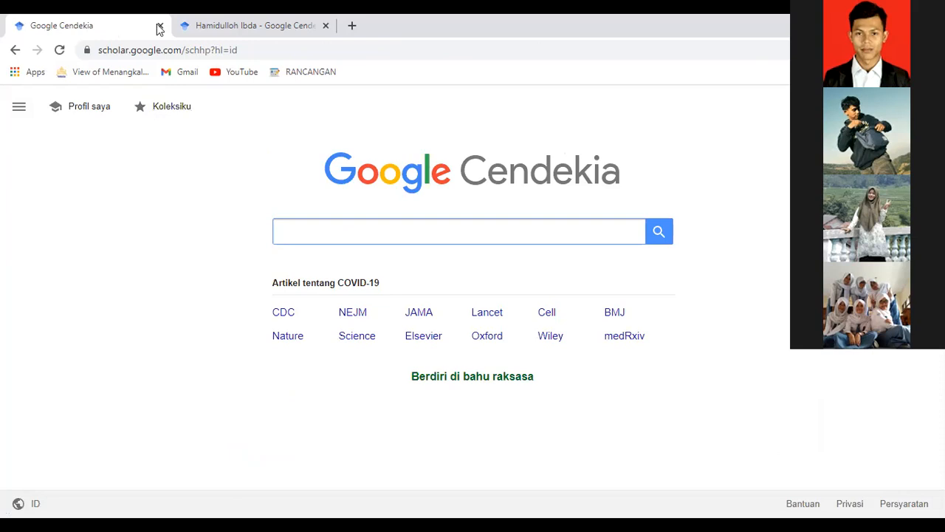
# Close the search tab and scroll the INISNU Temanggung scholar's article list past the first 20 entries.
pyautogui.hotkey('ctrl', 'w')
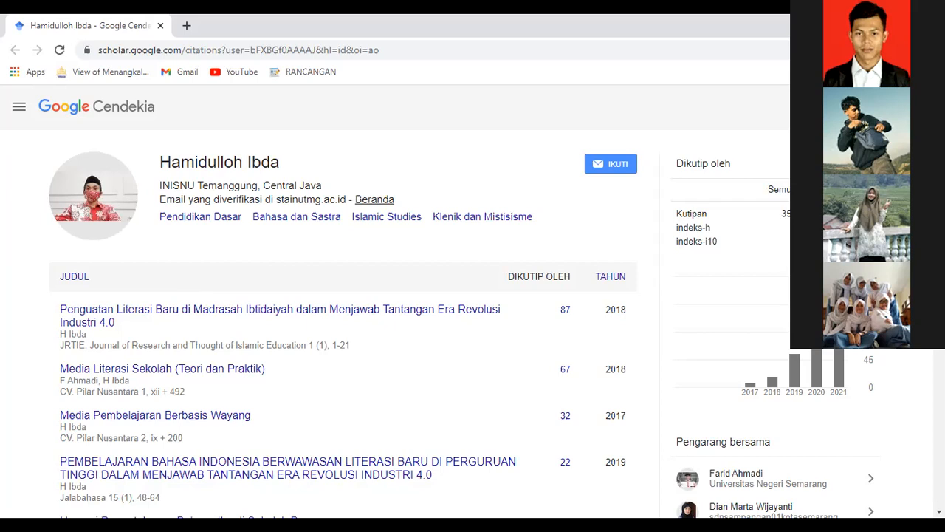
pyautogui.scroll(-5, 330, 296)
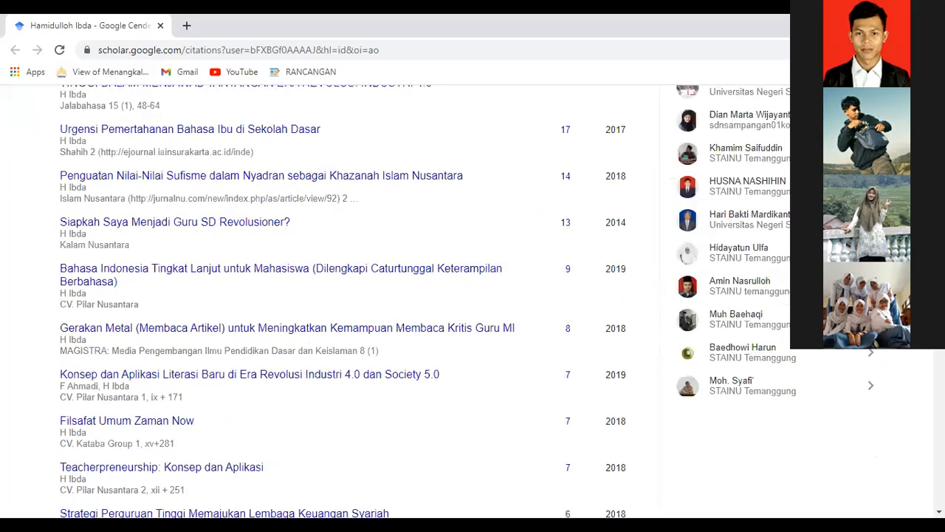
pyautogui.scroll(3, 330, 295)
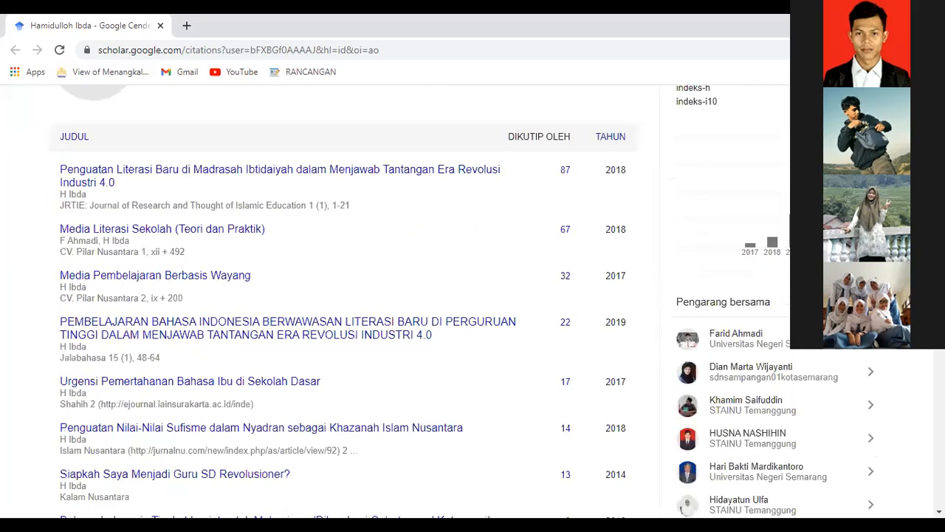
pyautogui.scroll(2, 330, 296)
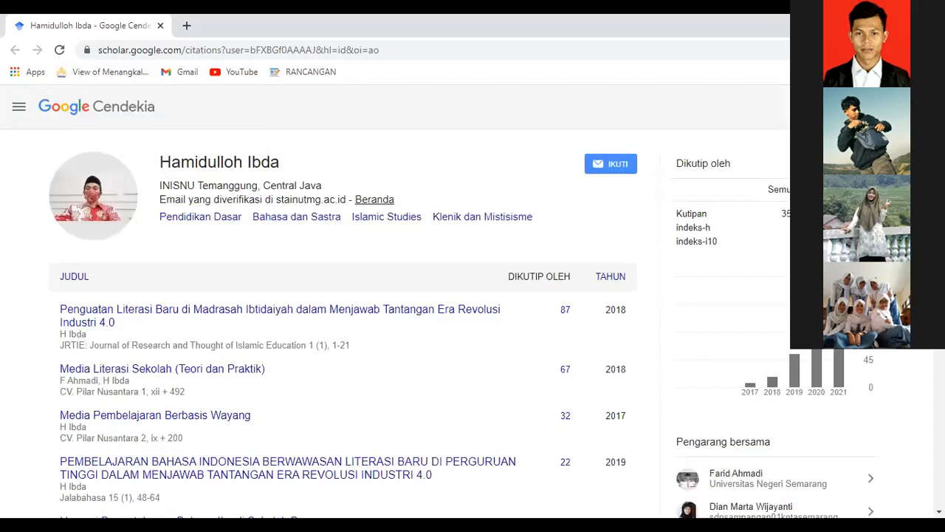
pyautogui.scroll(-2, 330, 295)
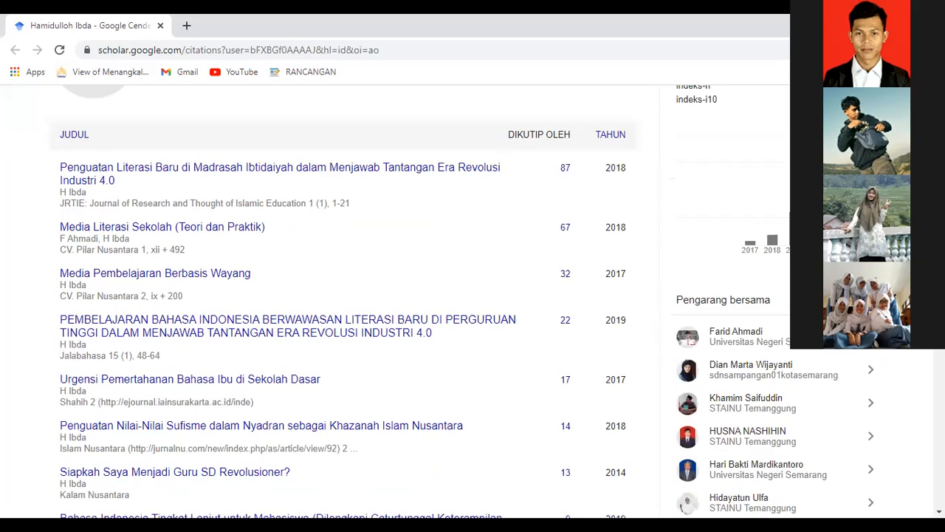
pyautogui.scroll(-1, 329, 295)
pyautogui.scroll(-3, 329, 295)
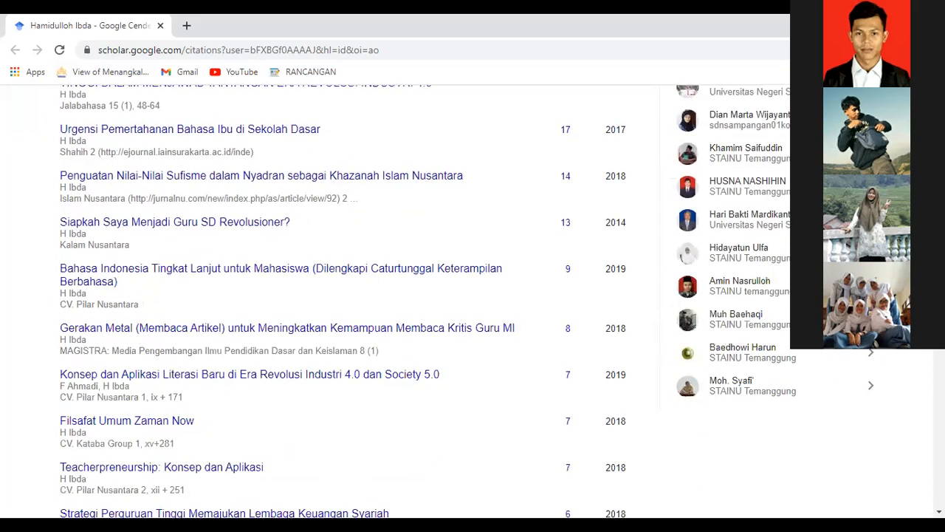
pyautogui.scroll(-1, 329, 295)
pyautogui.scroll(-3, 329, 296)
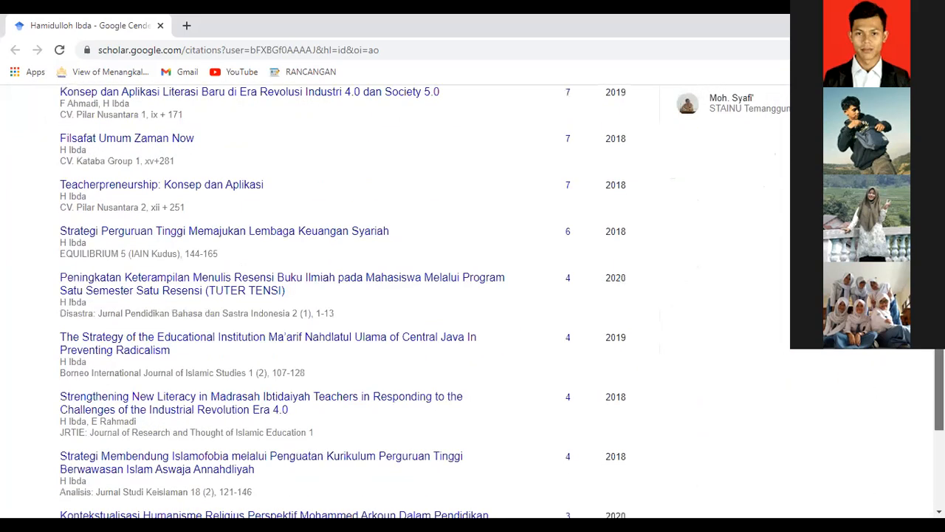
pyautogui.scroll(-3, 329, 296)
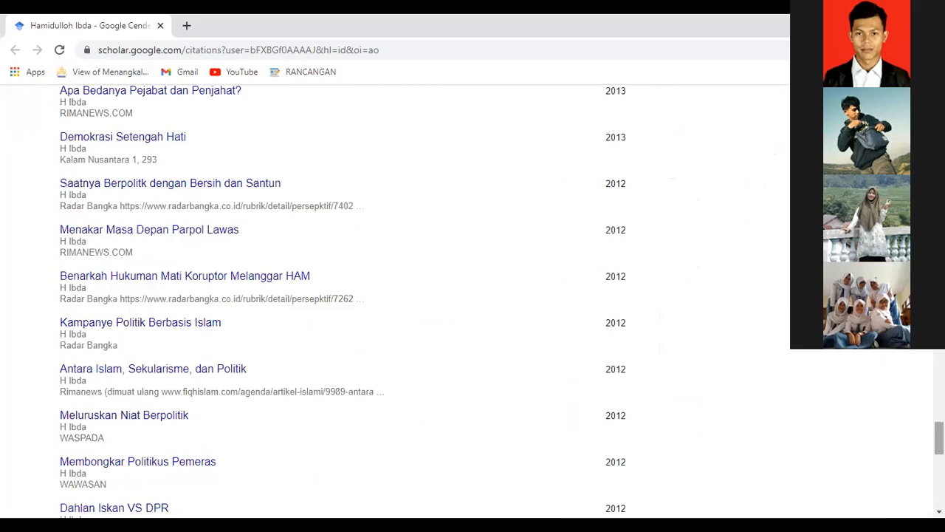
pyautogui.scroll(-6, 342, 296)
pyautogui.moveTo(940, 490); pyautogui.dragTo(939, 111)
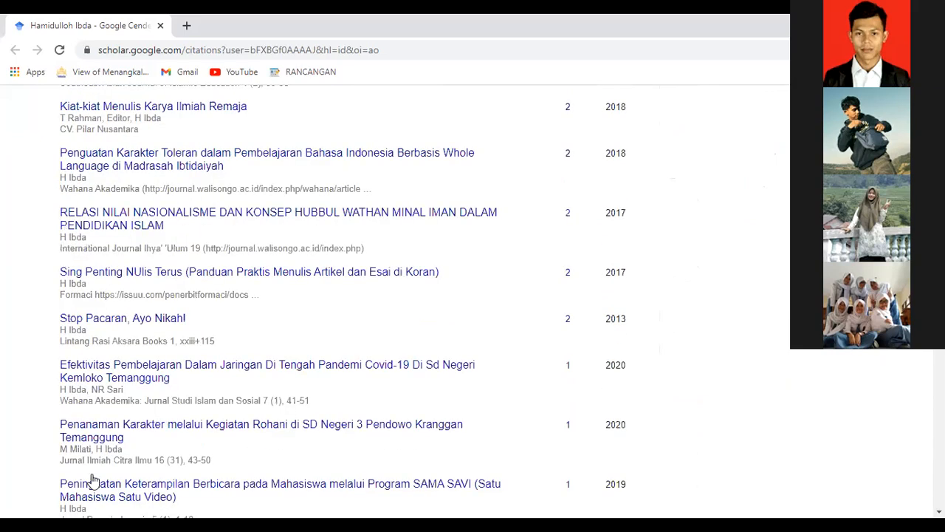
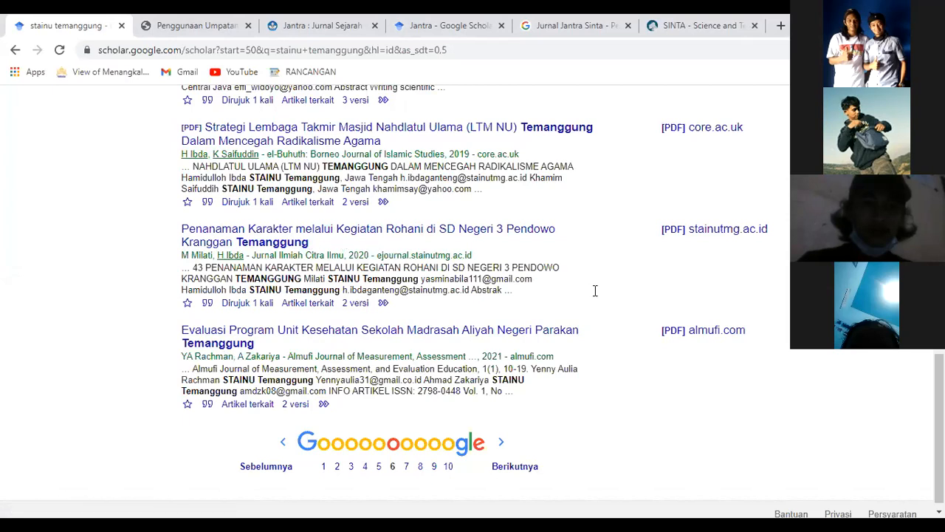
# Go to results page 7, highlight the first result's author name and scroll the list.
pyautogui.click(503, 466)
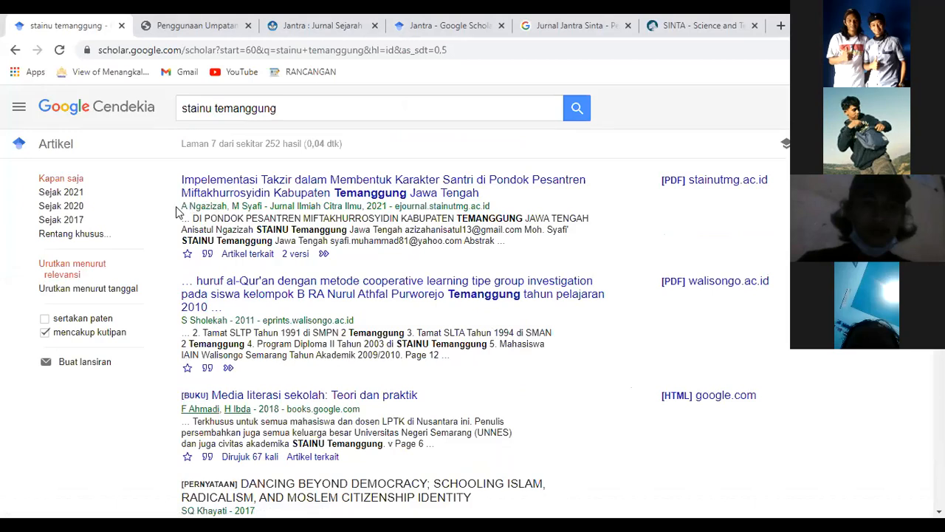
pyautogui.moveTo(181, 209); pyautogui.dragTo(230, 207)
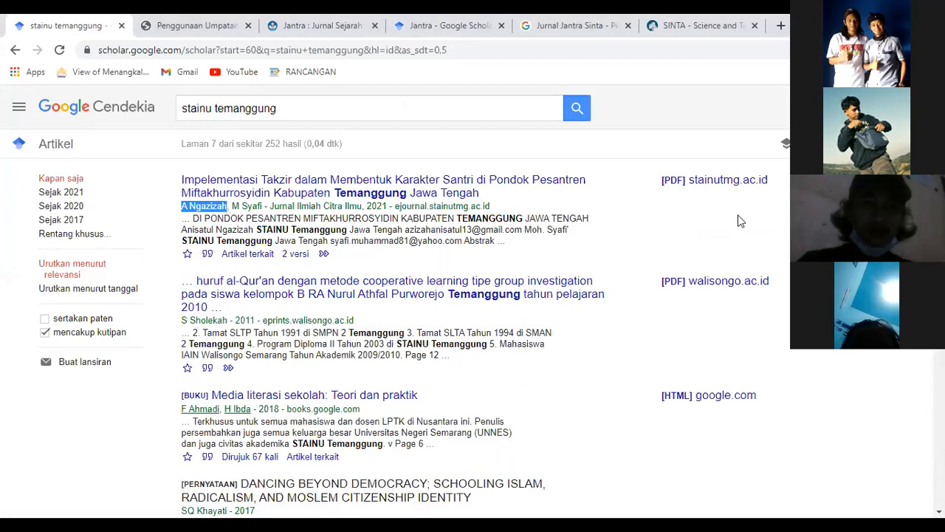
pyautogui.scroll(-3, 738, 220)
pyautogui.scroll(-2, 738, 221)
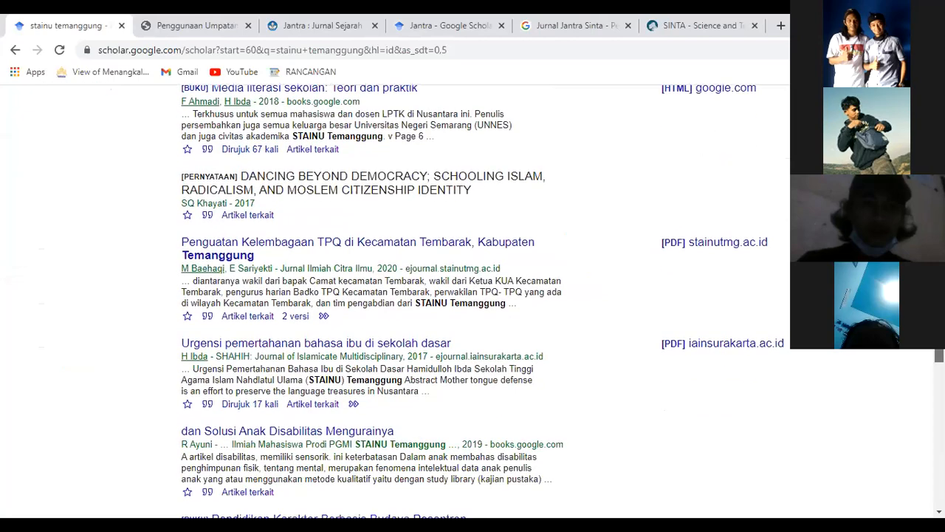
pyautogui.scroll(-1, 563, 302)
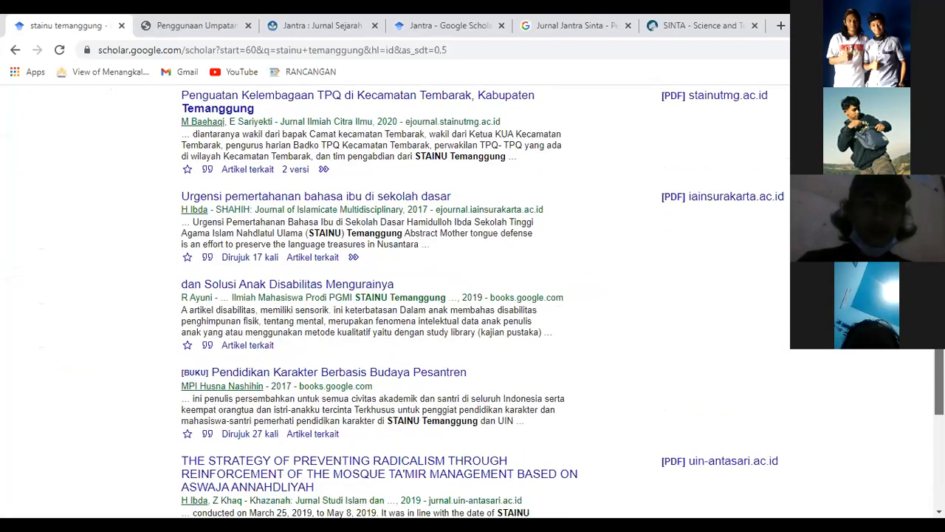
pyautogui.scroll(-3, 560, 302)
pyautogui.scroll(-1, 488, 300)
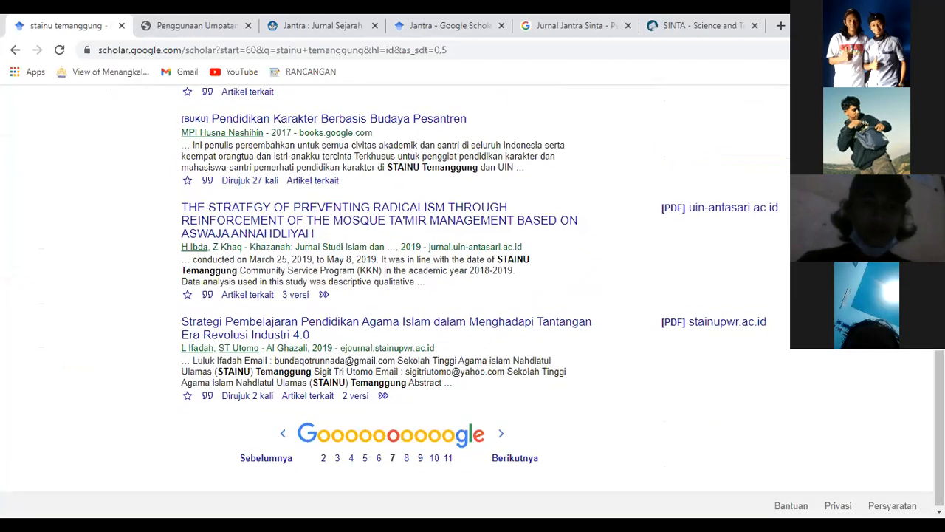
# On page 8, highlight the authors of the Memberantas Minuman Keras, Urgensi Program Parenting and Kleptomania results.
pyautogui.click(517, 460)
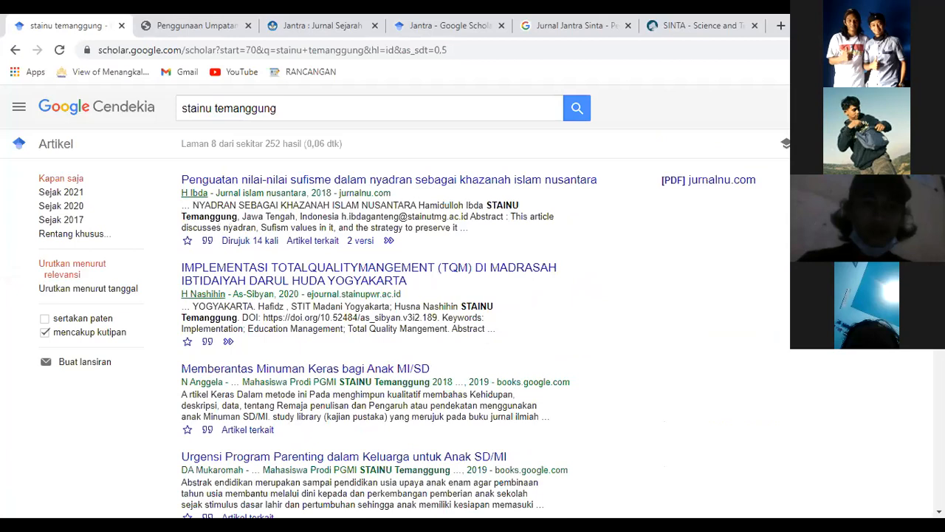
pyautogui.scroll(-1, 395, 302)
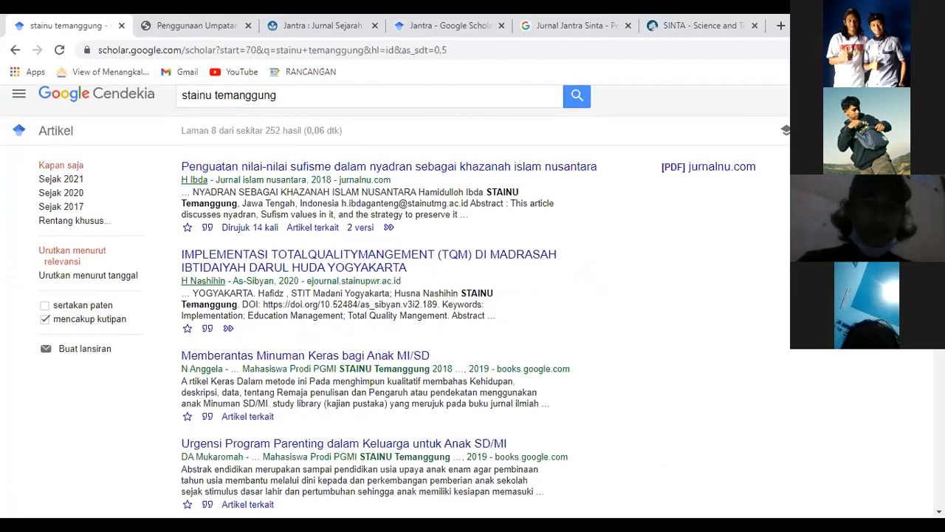
pyautogui.scroll(-3, 395, 301)
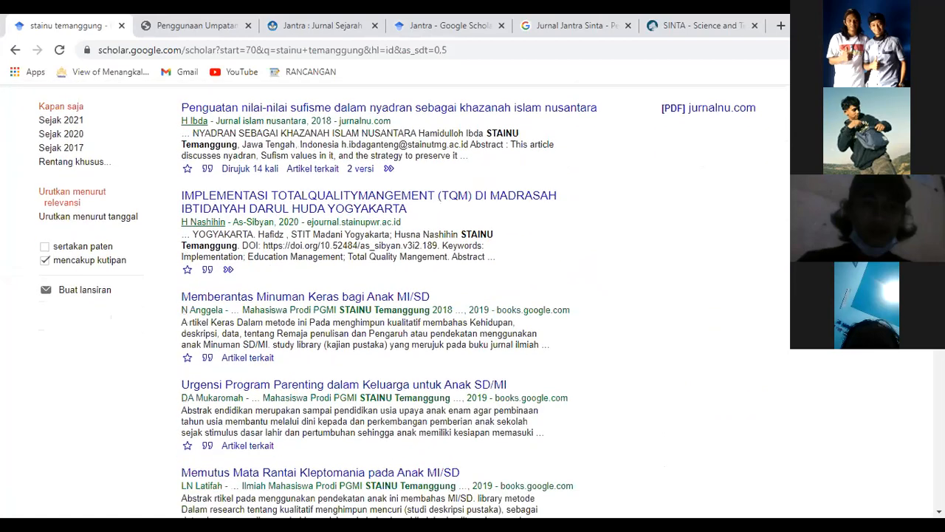
pyautogui.scroll(-2, 395, 301)
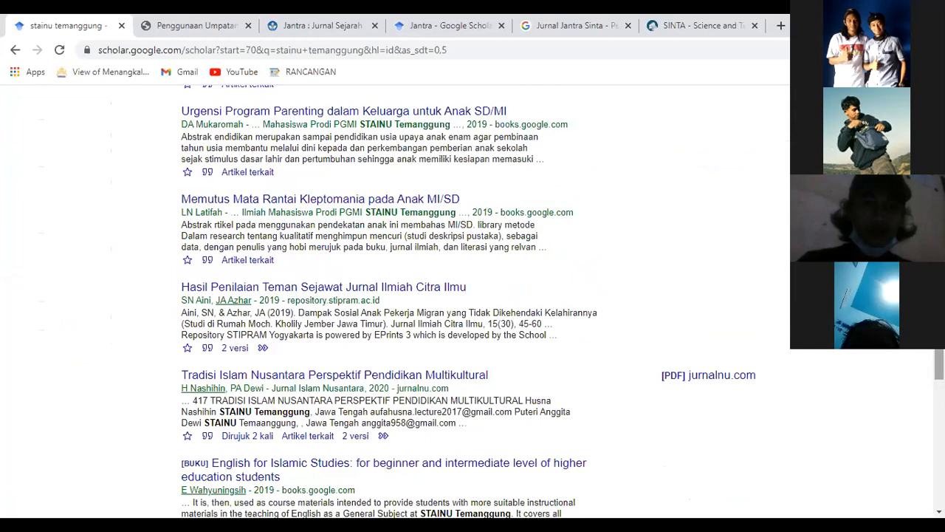
pyautogui.scroll(3, 188, 218)
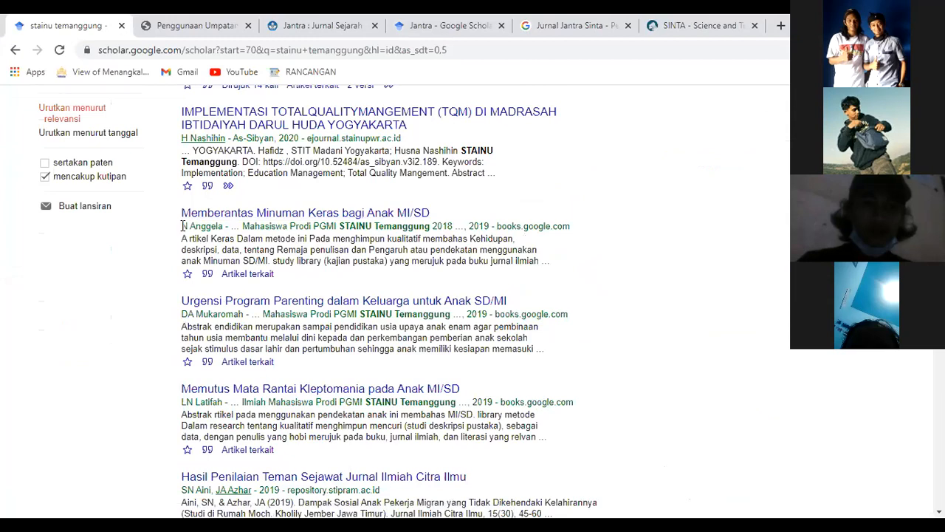
pyautogui.moveTo(183, 226); pyautogui.dragTo(222, 226)
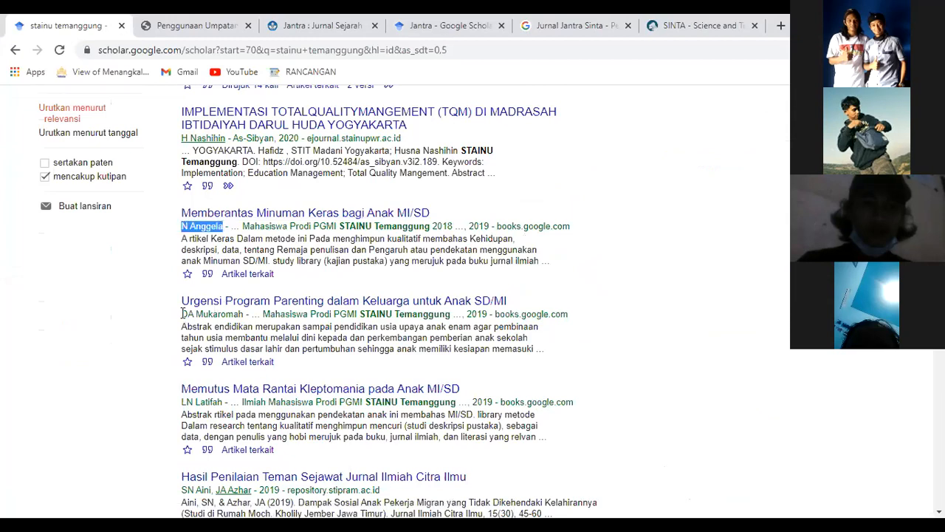
pyautogui.moveTo(182, 314); pyautogui.dragTo(240, 322)
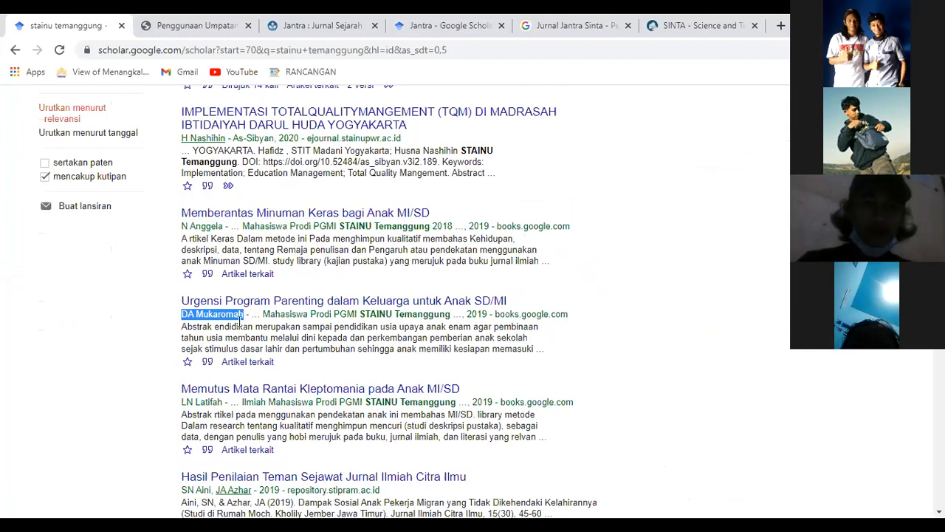
pyautogui.click(228, 403)
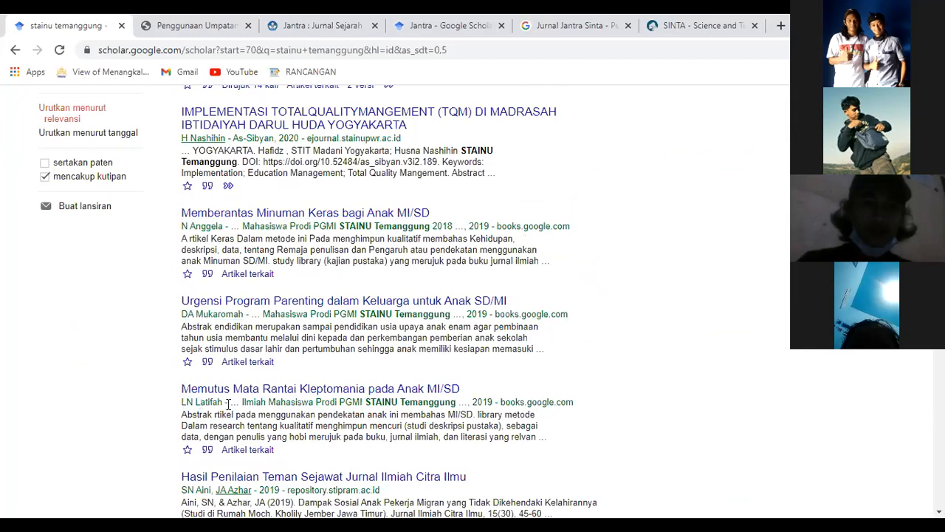
pyautogui.moveTo(226, 402); pyautogui.dragTo(182, 402)
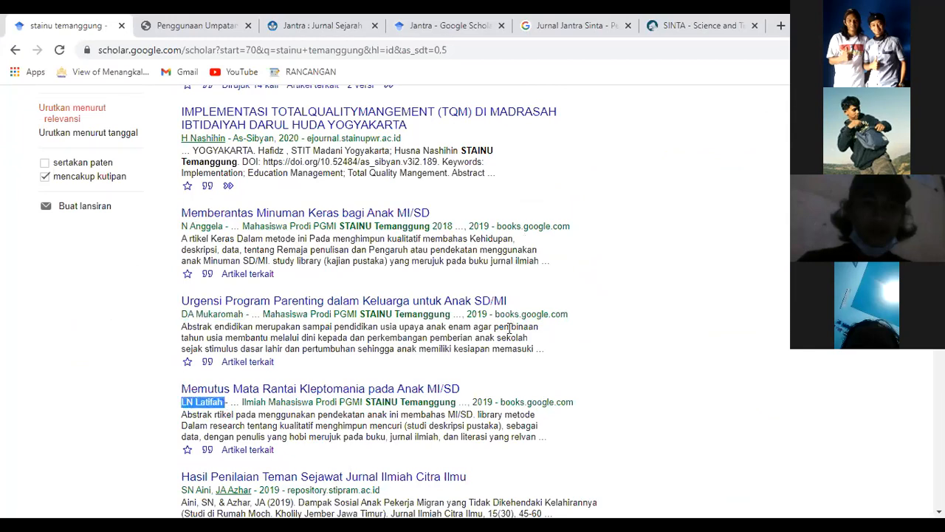
# Scroll to the bottom of page 8 and continue to page 9.
pyautogui.scroll(-3, 399, 295)
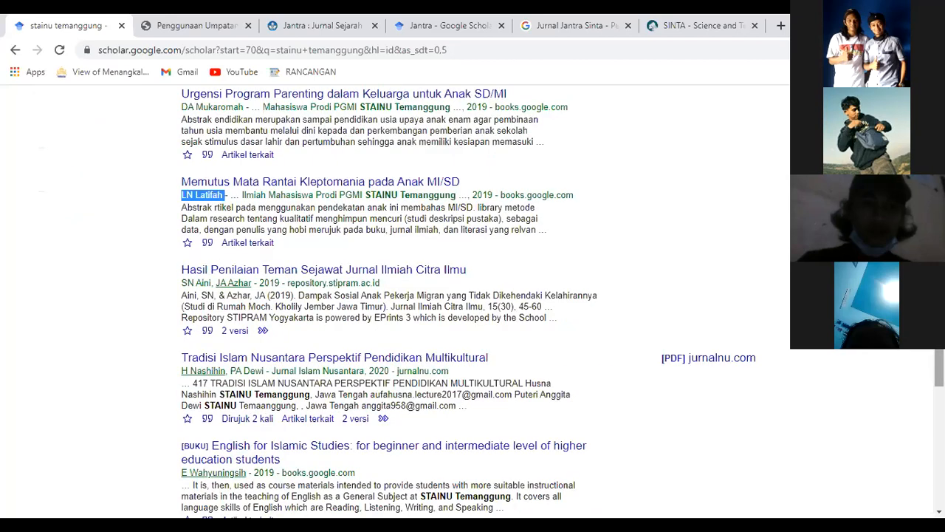
pyautogui.scroll(-2, 398, 296)
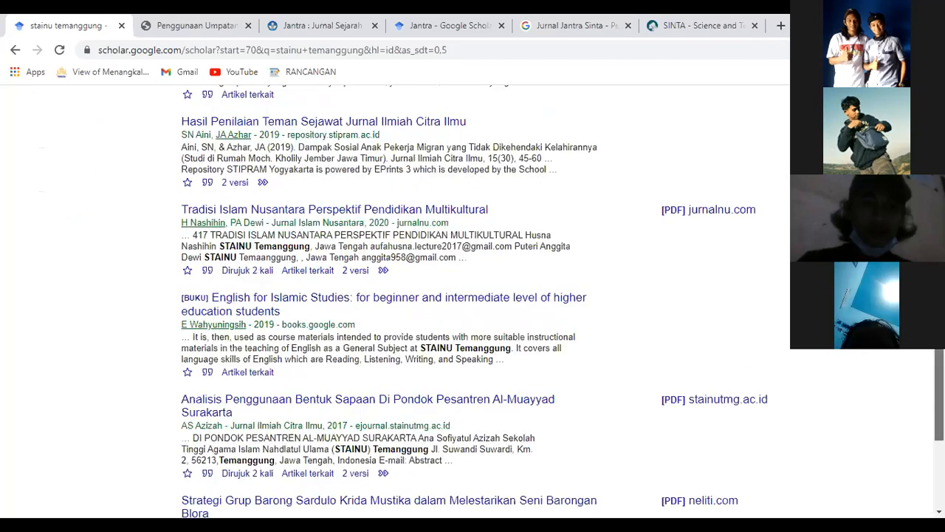
pyautogui.scroll(-1, 399, 296)
pyautogui.scroll(-1, 399, 296)
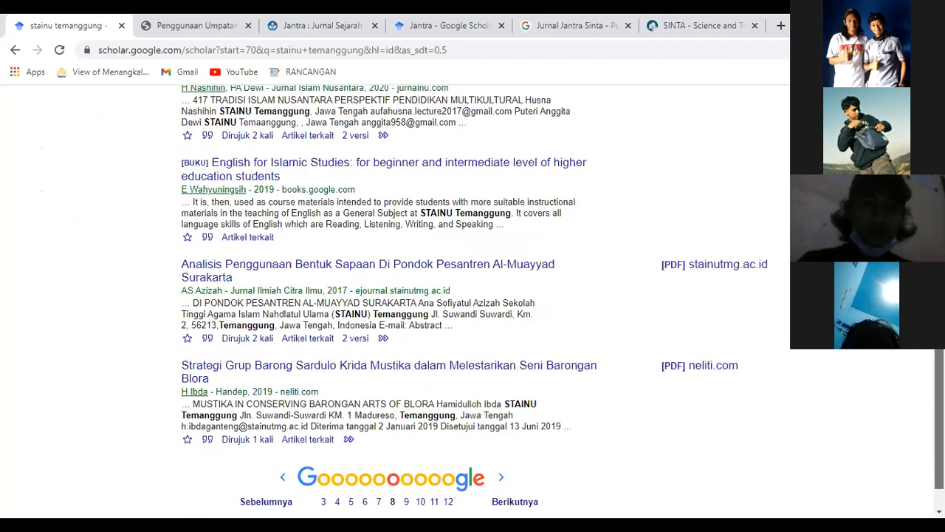
pyautogui.scroll(-1, 507, 489)
pyautogui.click(507, 489)
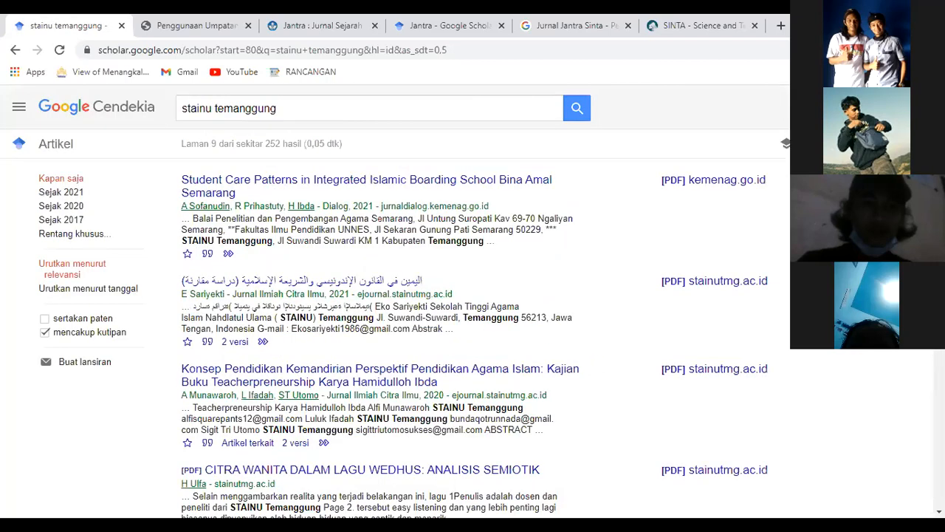
pyautogui.moveTo(179, 182); pyautogui.dragTo(241, 195)
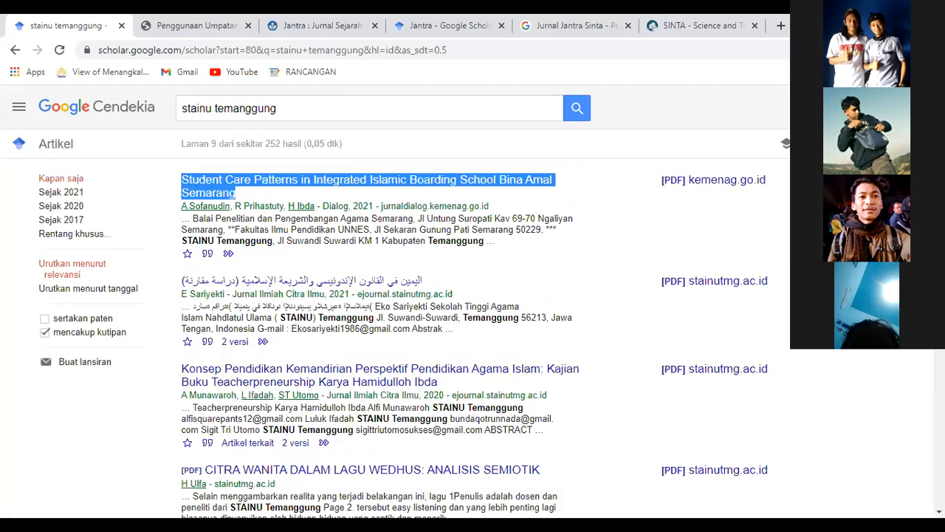
pyautogui.scroll(-1, 395, 295)
pyautogui.scroll(-1, 395, 295)
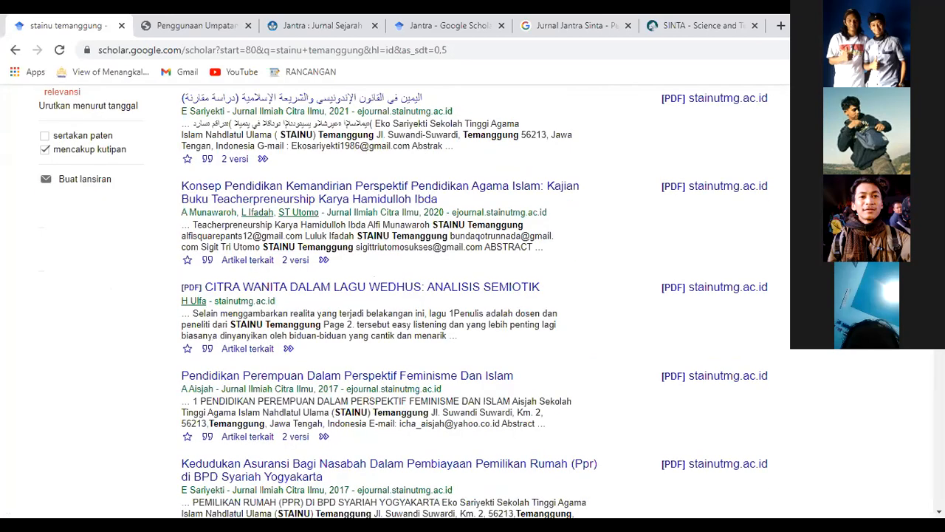
pyautogui.scroll(-1, 395, 295)
pyautogui.scroll(-1, 395, 296)
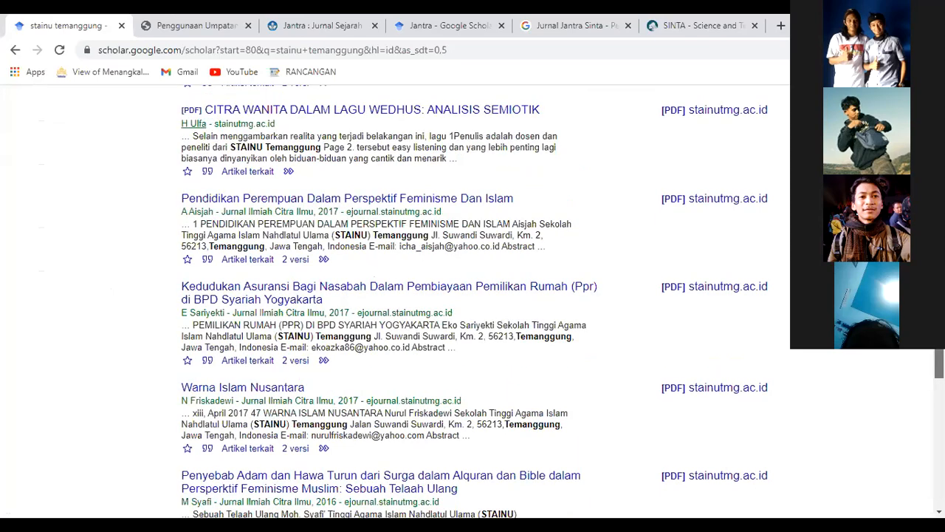
pyautogui.scroll(-1, 473, 295)
pyautogui.scroll(-1, 472, 295)
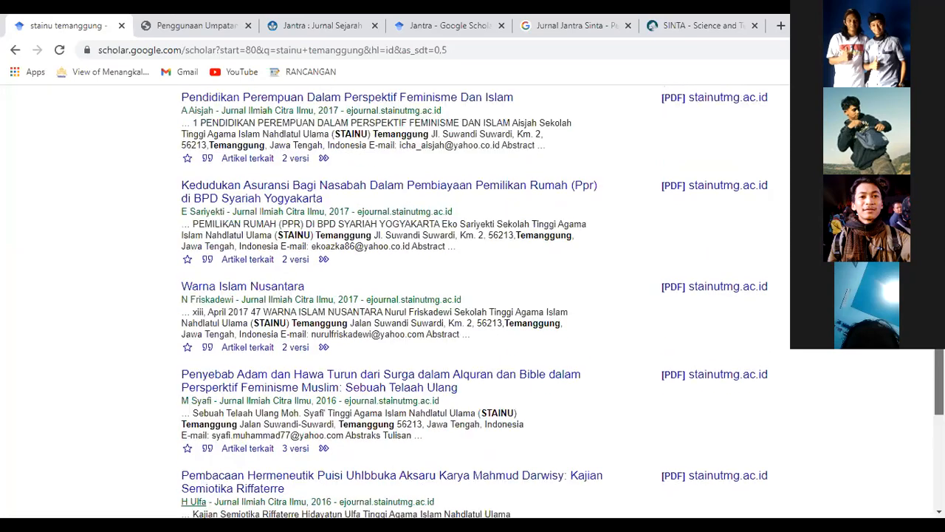
pyautogui.scroll(-1, 472, 295)
pyautogui.scroll(-2, 473, 295)
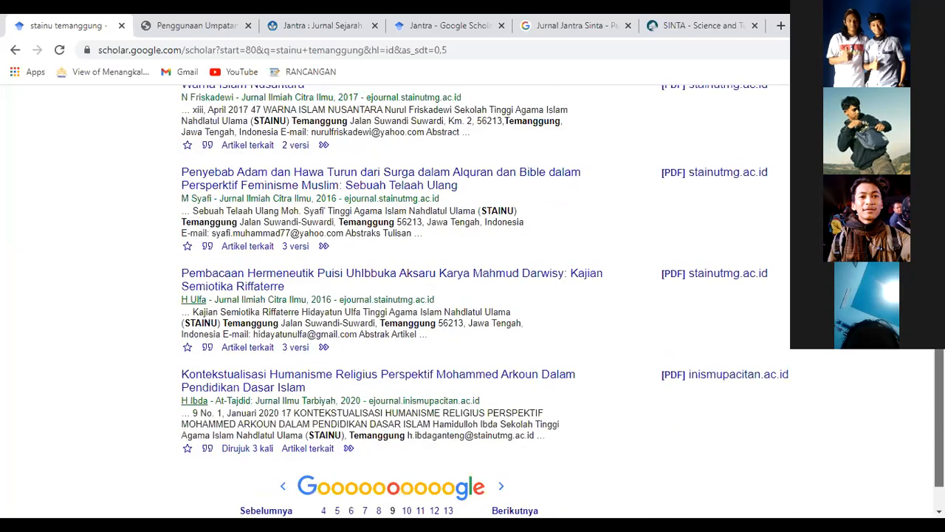
pyautogui.scroll(-1, 473, 296)
pyautogui.scroll(-1, 472, 296)
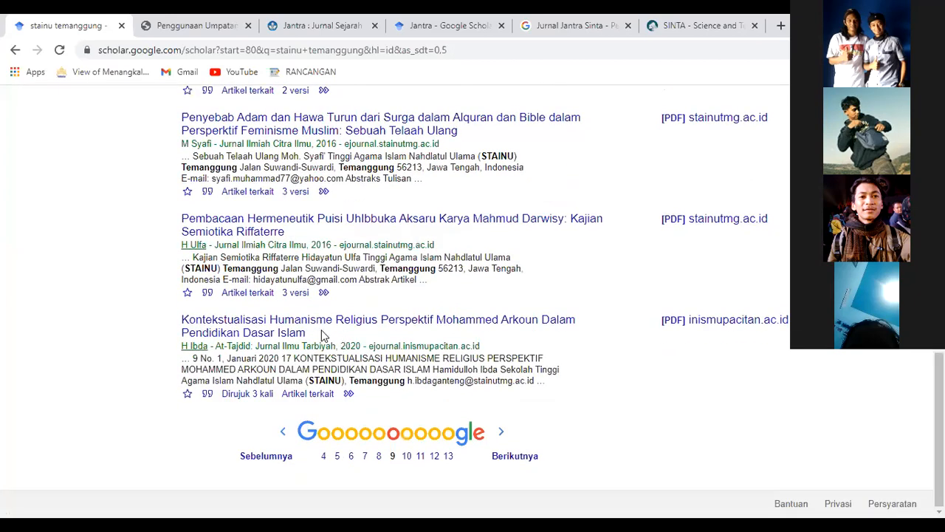
pyautogui.moveTo(312, 336); pyautogui.dragTo(181, 320)
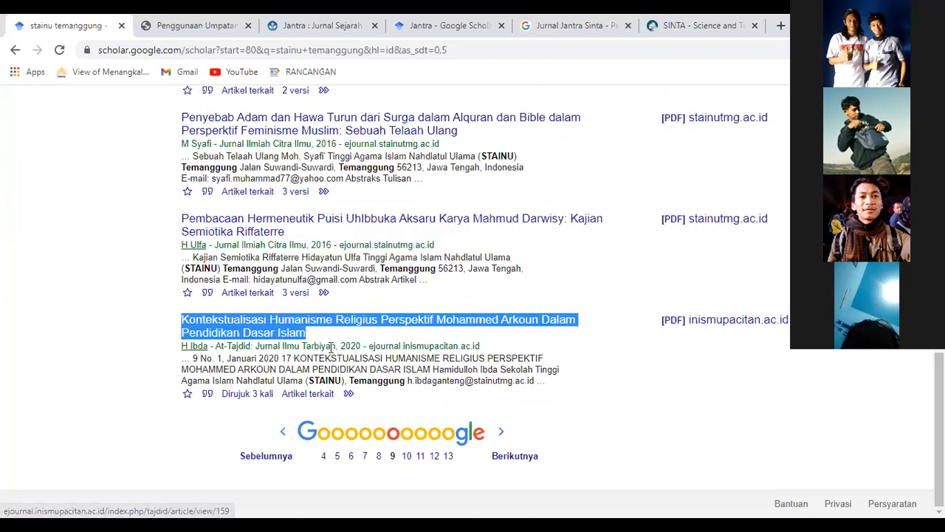
pyautogui.click(456, 341)
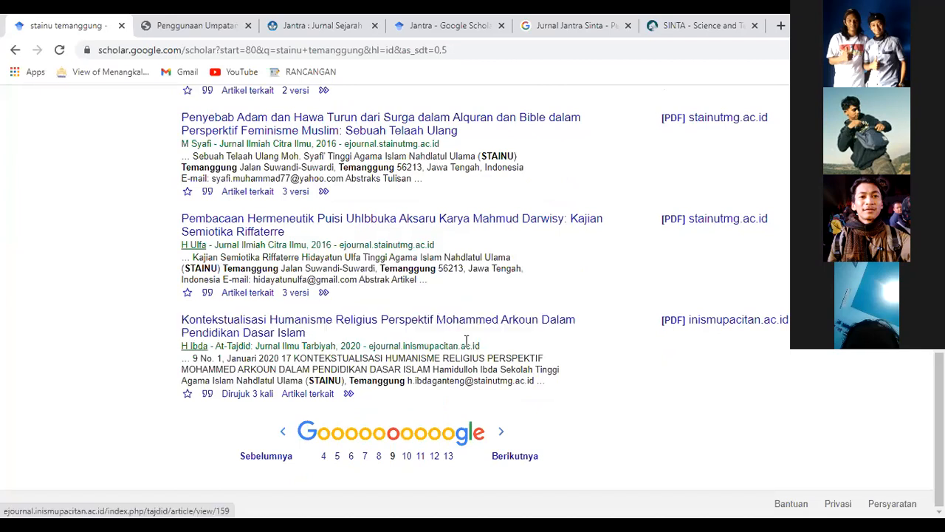
pyautogui.click(496, 444)
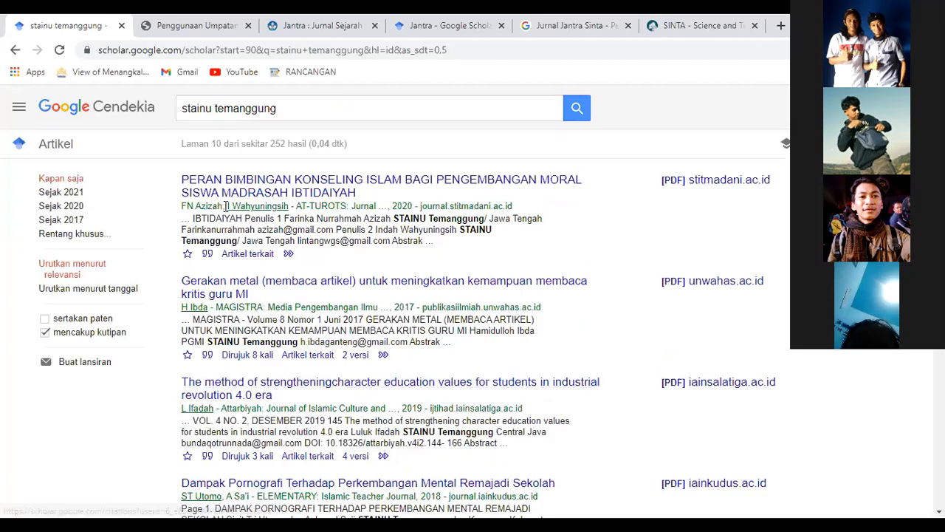
pyautogui.moveTo(226, 206); pyautogui.dragTo(290, 206)
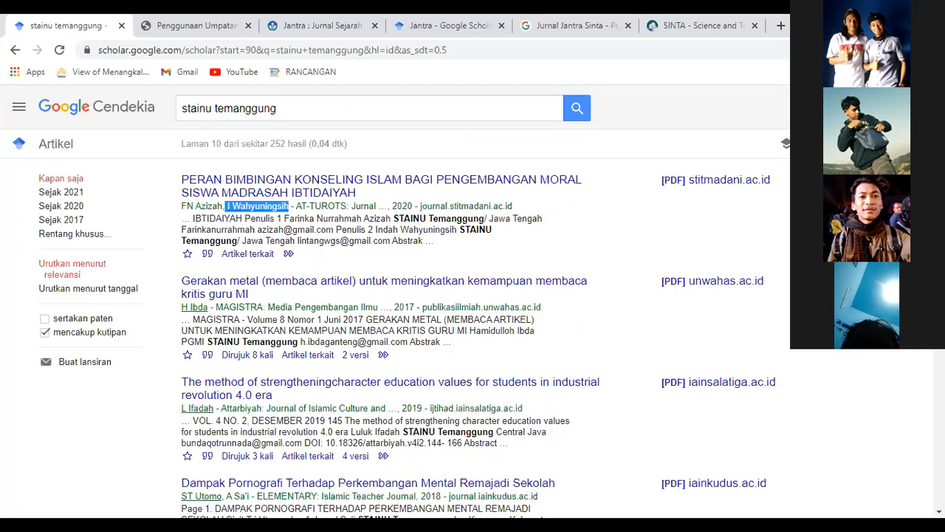
pyautogui.scroll(-5, 395, 303)
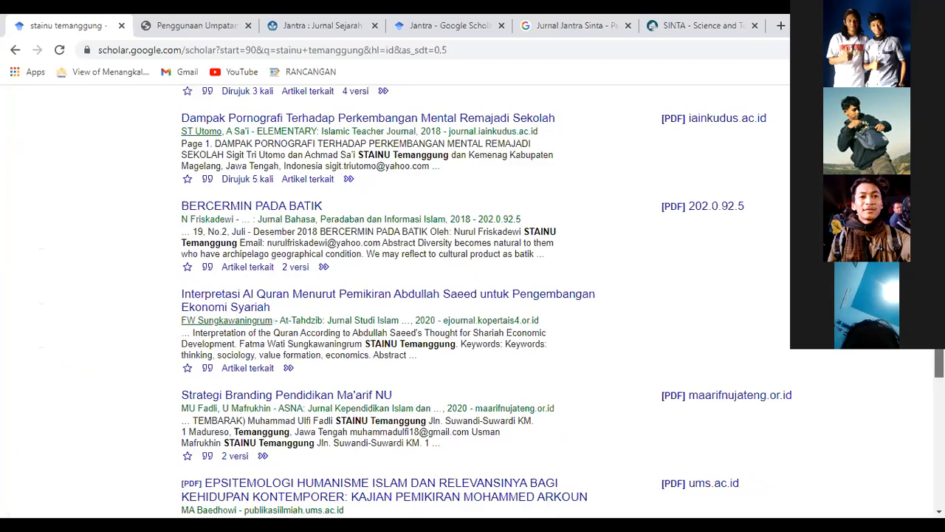
pyautogui.scroll(-2, 266, 280)
pyautogui.moveTo(223, 280); pyautogui.dragTo(273, 280)
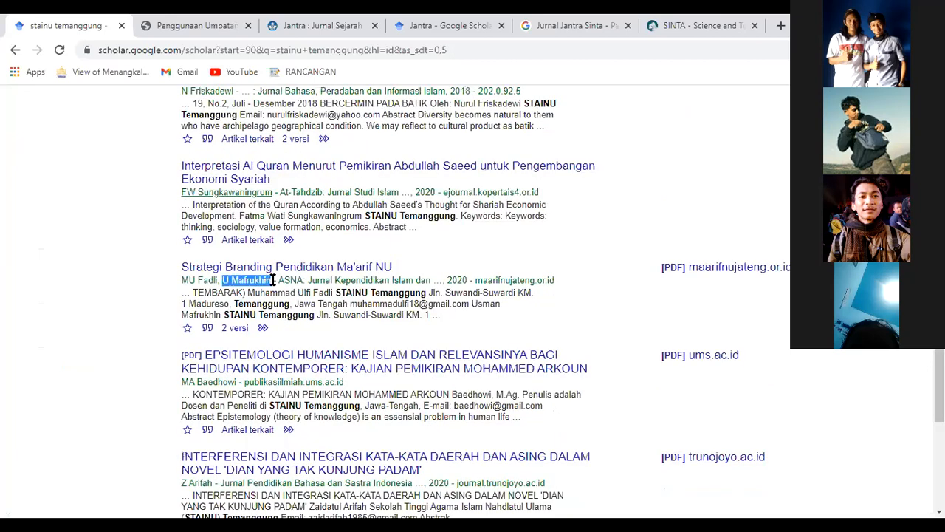
pyautogui.moveTo(182, 280); pyautogui.dragTo(219, 280)
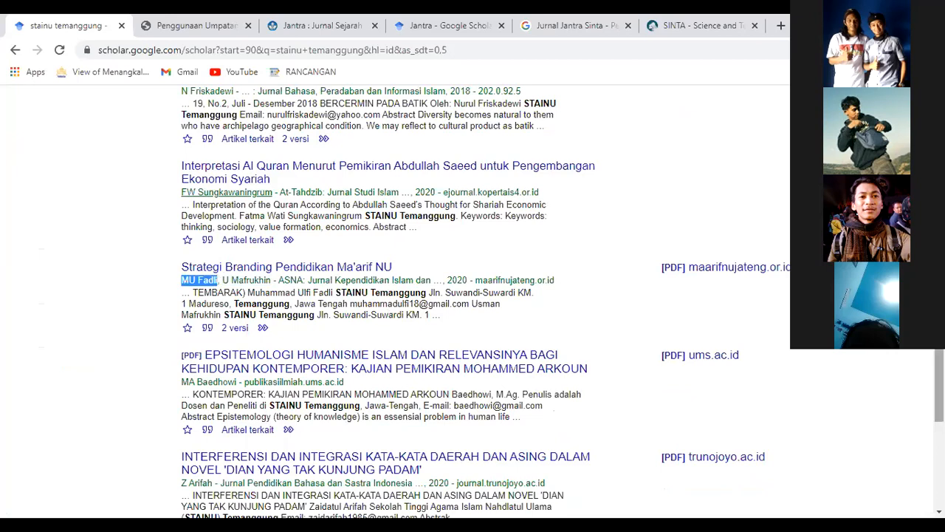
pyautogui.scroll(-2, 473, 296)
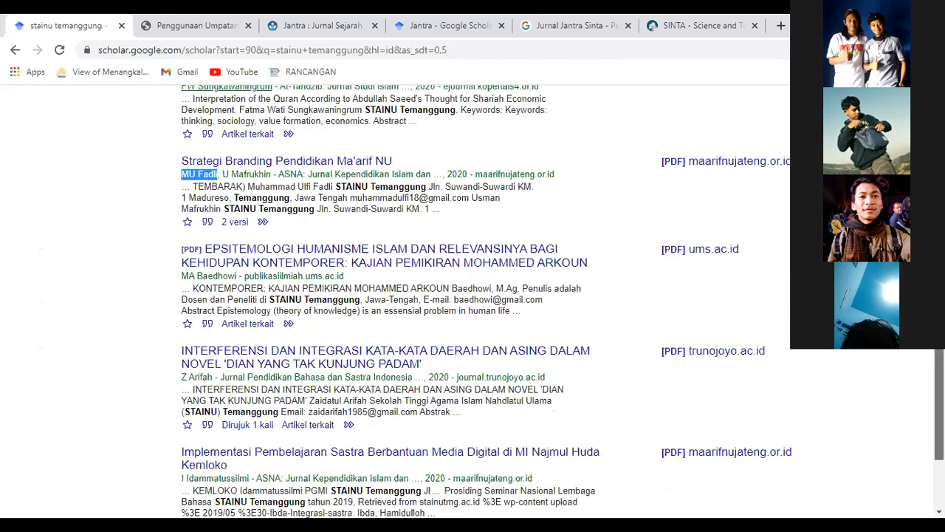
pyautogui.scroll(7, 463, 108)
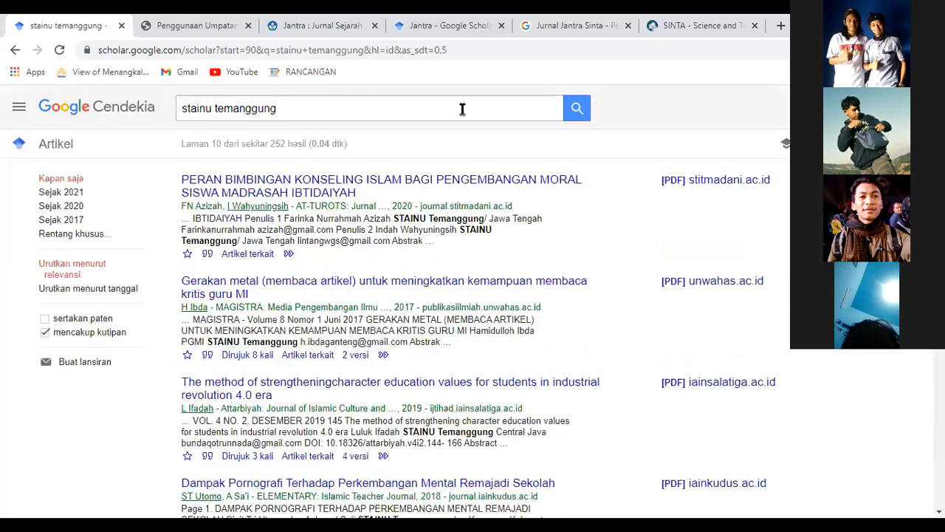
# Replace 'stainu temanggung' with the author's name and run the search.
pyautogui.click(462, 109)
pyautogui.write('Ach')
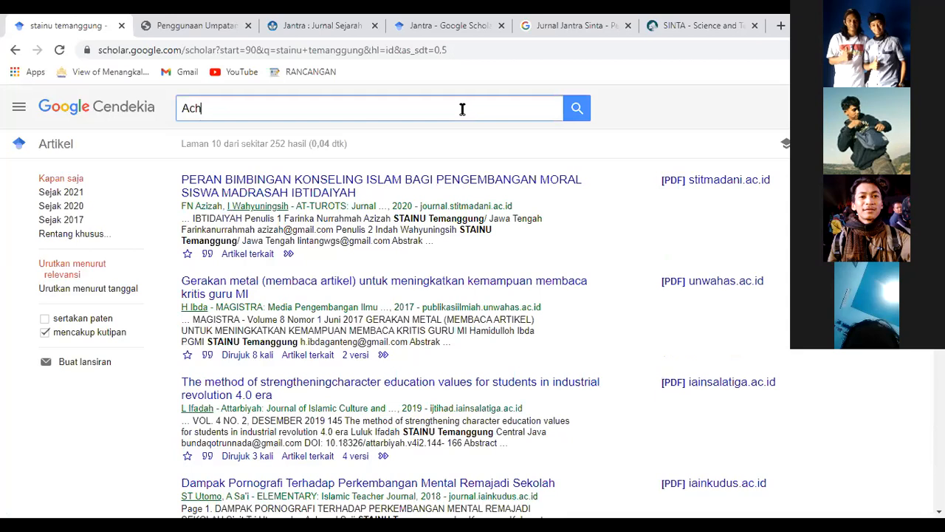
pyautogui.write('ma d')
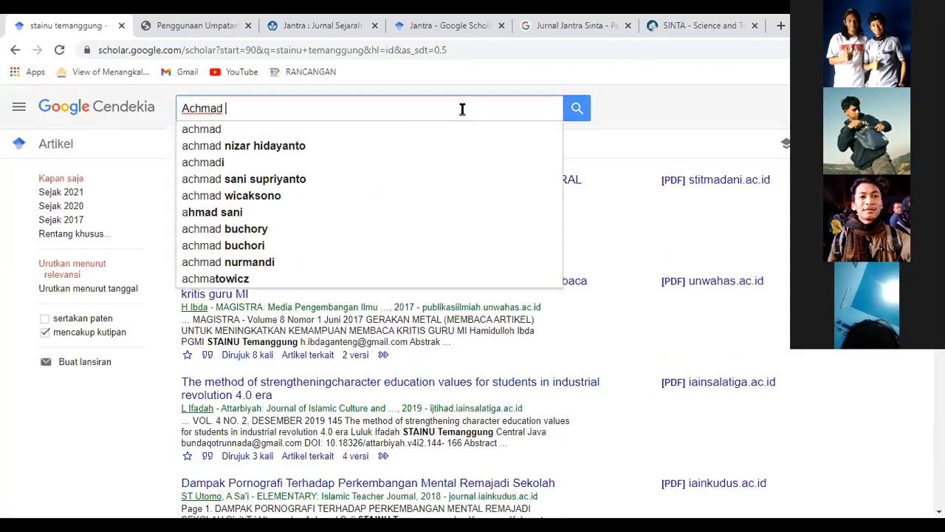
pyautogui.write('Fari')
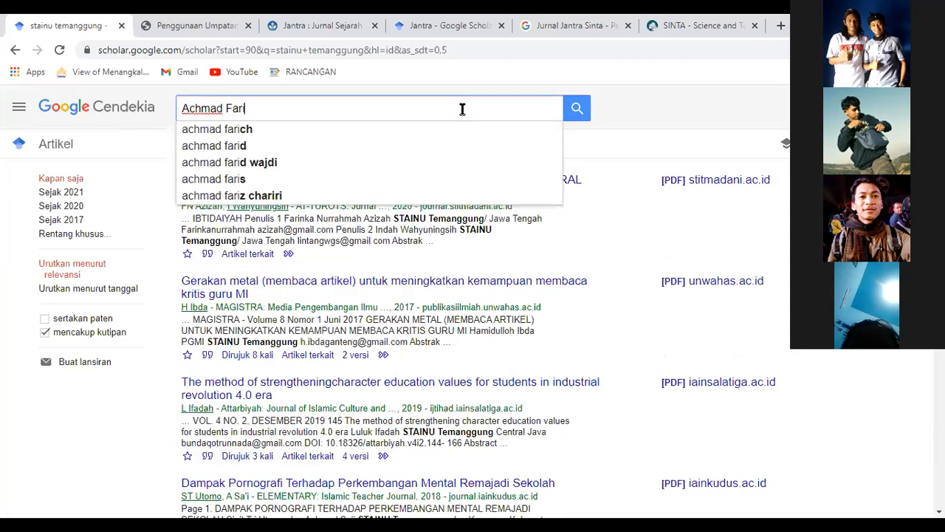
pyautogui.hotkey('ctrl', 'a')
pyautogui.write('Ahmad ')
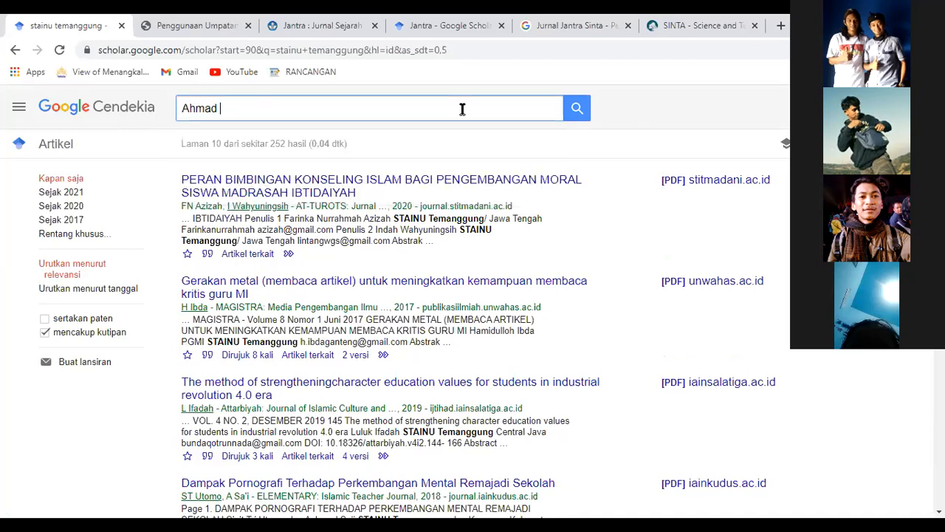
pyautogui.write('Farch')
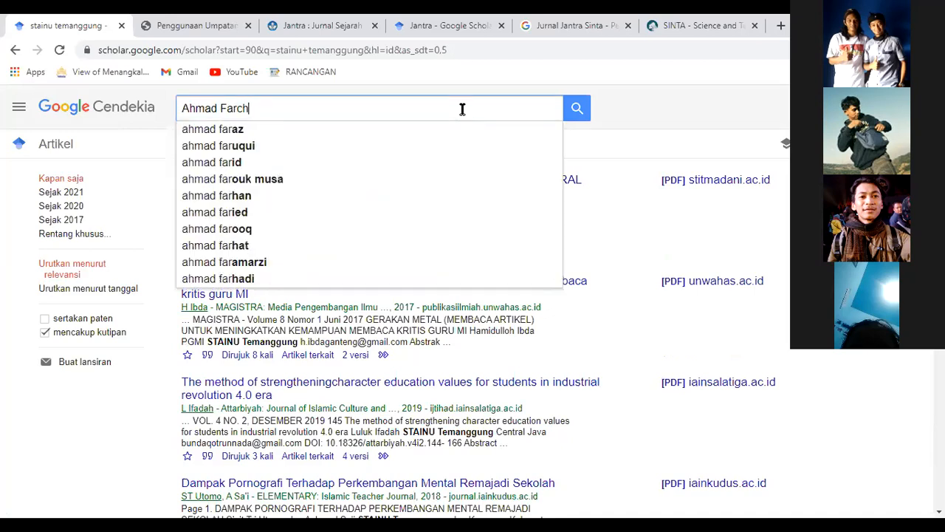
pyautogui.write('in')
pyautogui.press('Return')
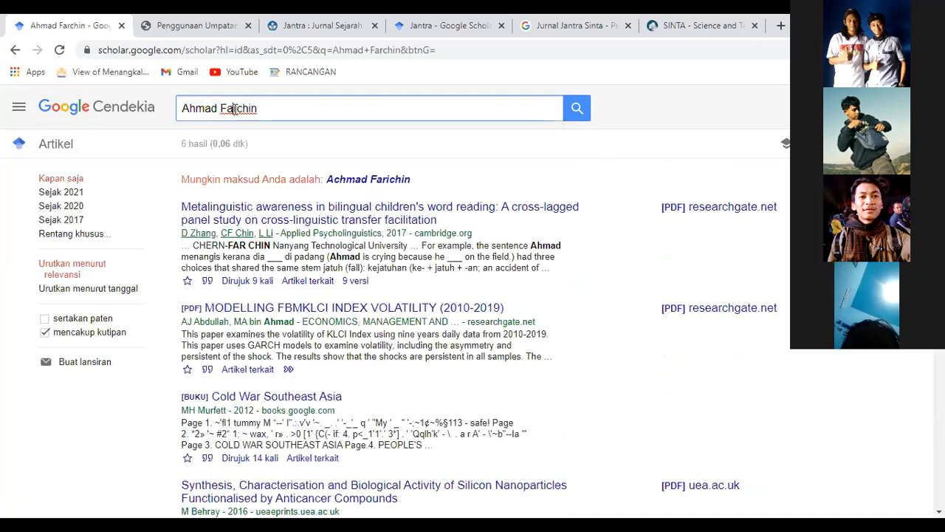
# Correct the surname's spelling, rerun the search, and list the papers citing Penguatan Literasi.
pyautogui.click(234, 109)
pyautogui.write('i')
pyautogui.press('Return')
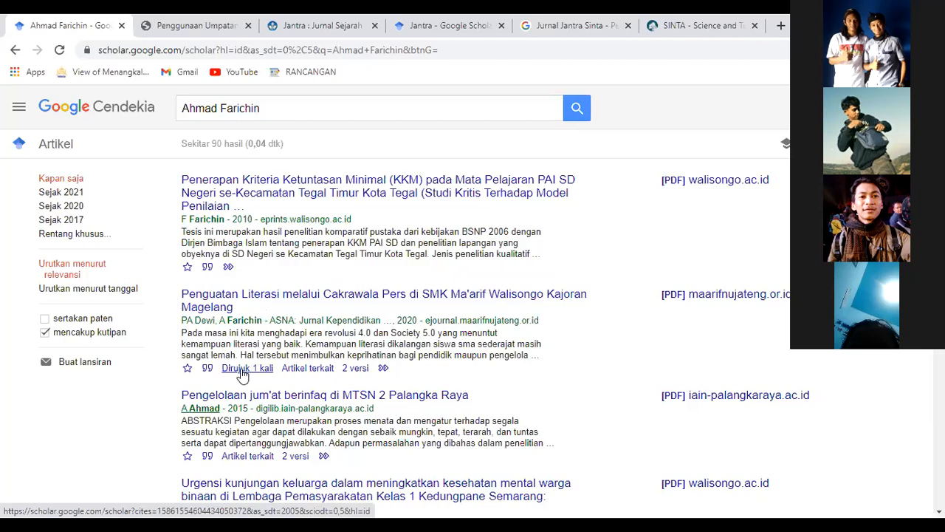
pyautogui.click(242, 376)
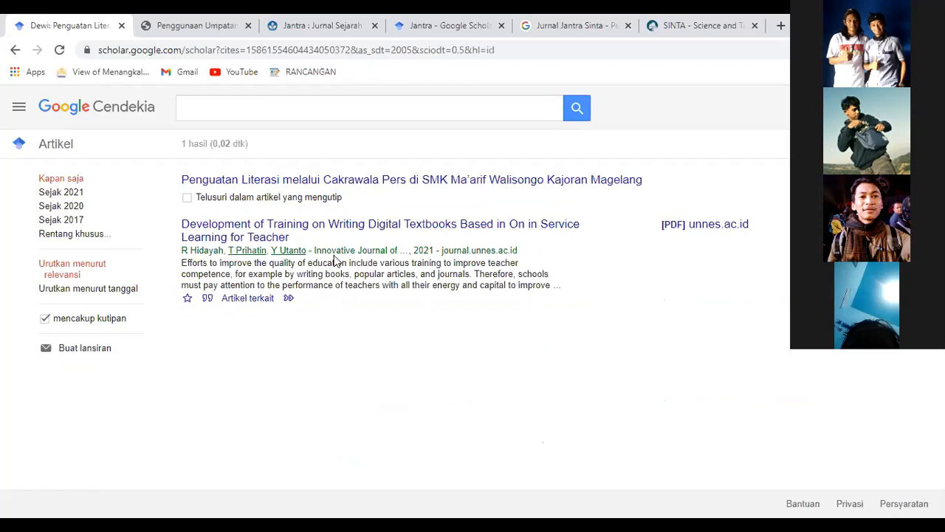
# Mark the citing article's journal source, then open that article in a new tab.
pyautogui.moveTo(313, 249); pyautogui.dragTo(401, 252)
pyautogui.moveTo(526, 253); pyautogui.dragTo(527, 253)
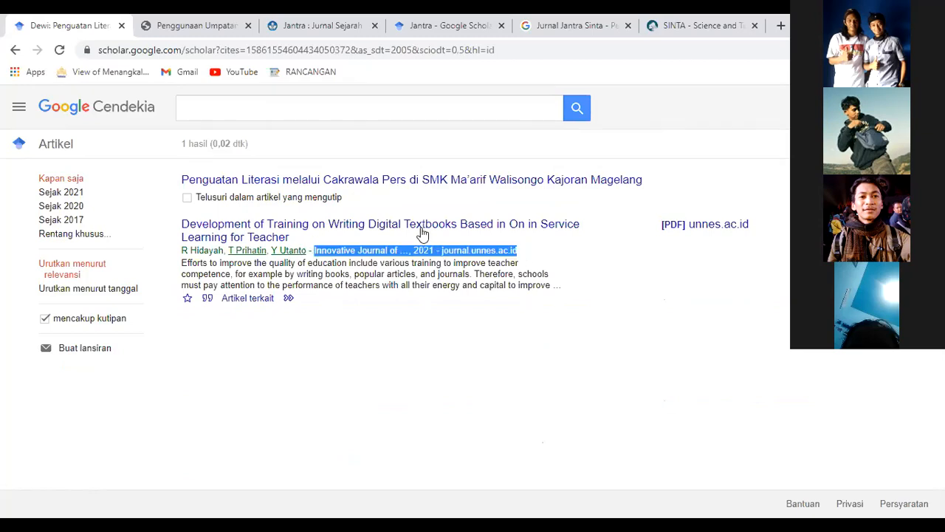
pyautogui.rightClick(380, 229)
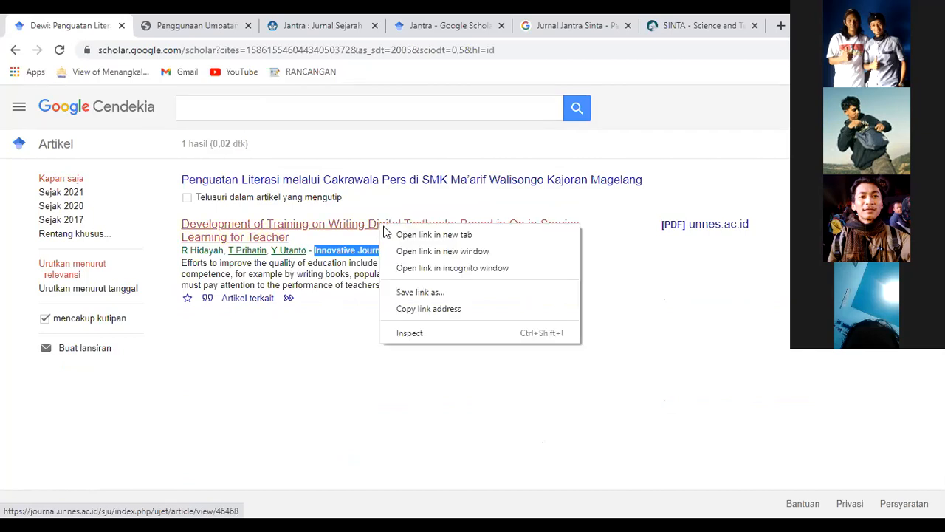
pyautogui.press('t')
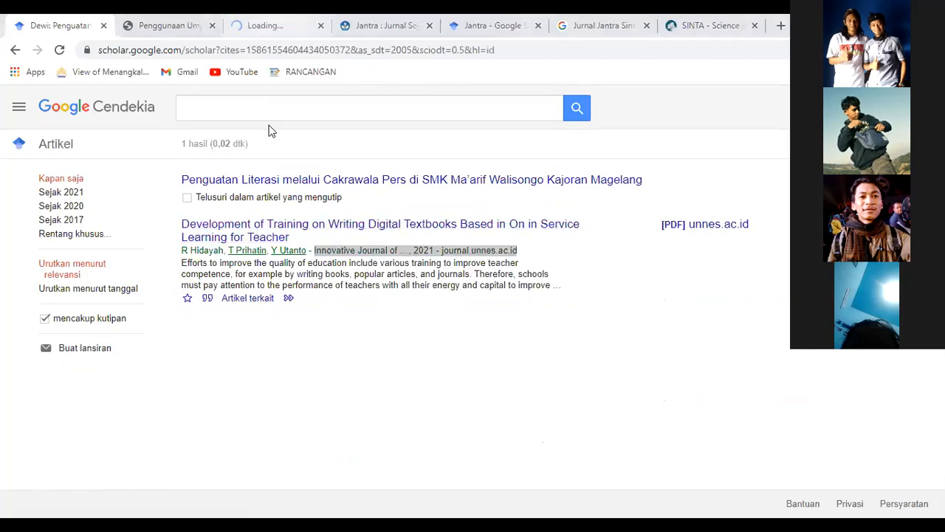
pyautogui.hotkey('ctrl', '3')
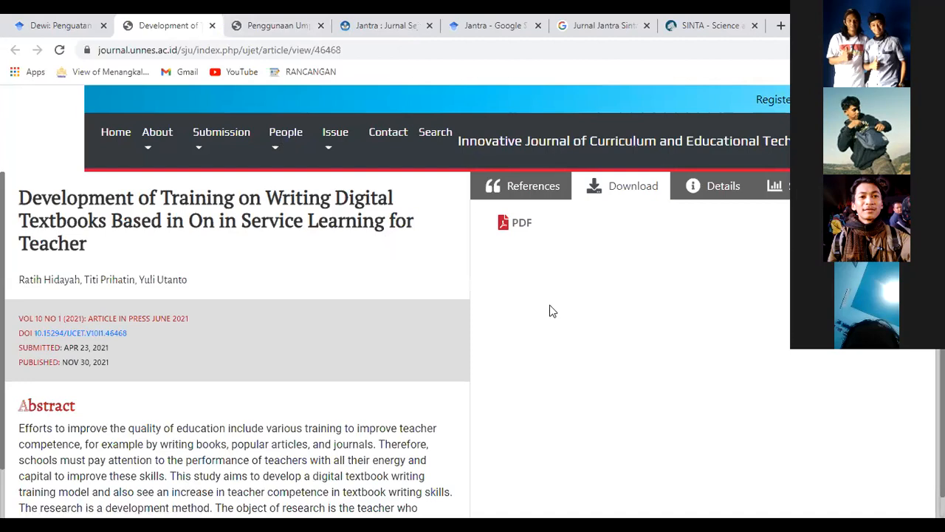
# Highlight the Penguatan Literasi entry in the article's references, then switch to the Jurnal Ranah tab.
pyautogui.scroll(-1, 549, 310)
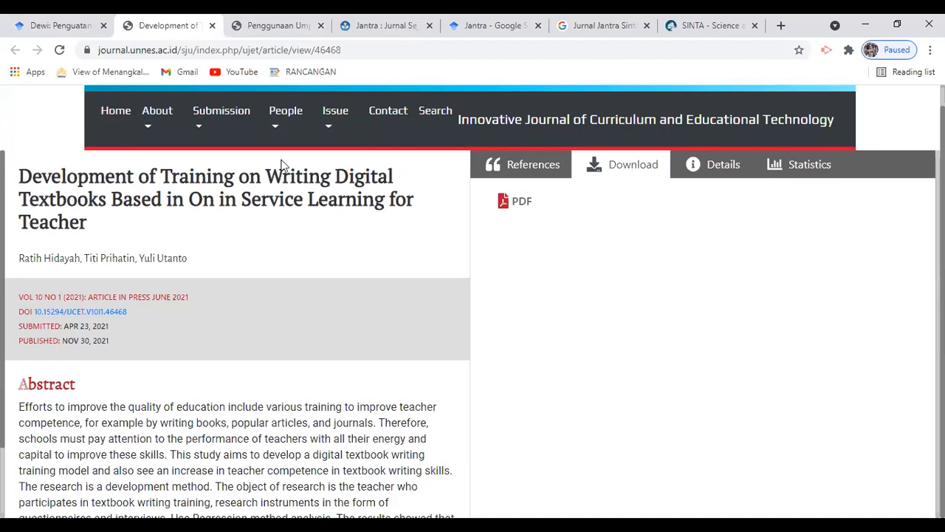
pyautogui.click(539, 170)
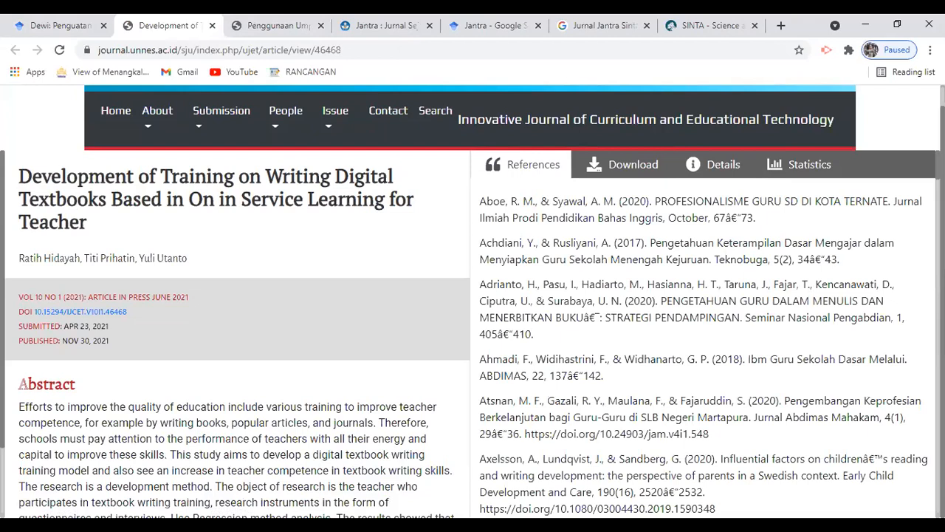
pyautogui.scroll(-1, 628, 345)
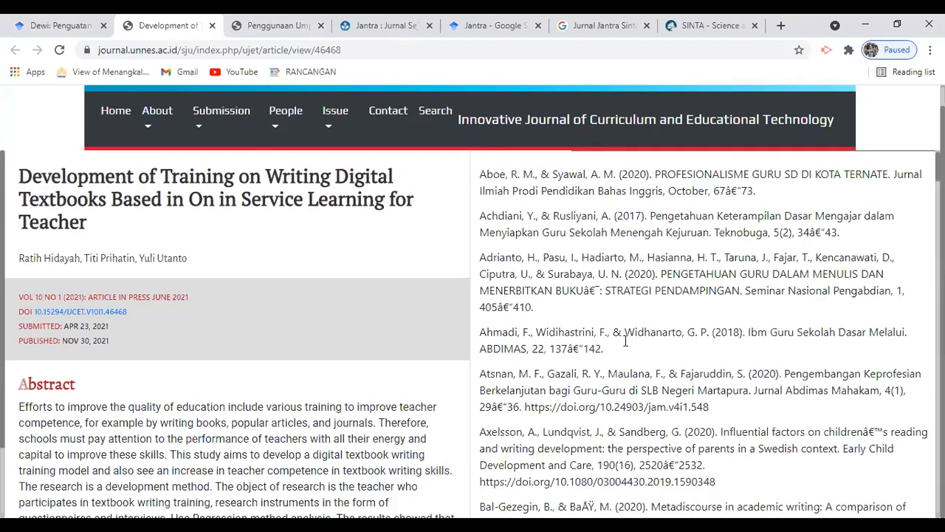
pyautogui.scroll(-2, 626, 341)
pyautogui.scroll(-5, 626, 341)
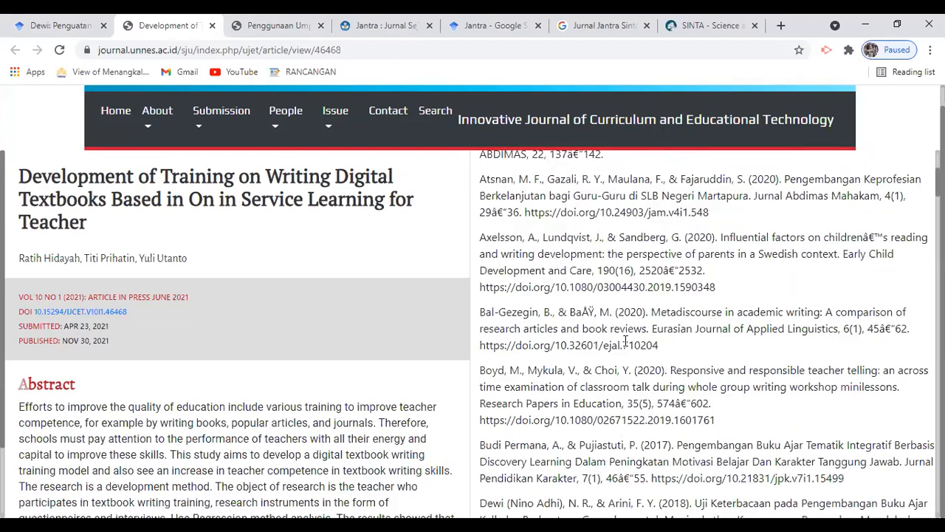
pyautogui.scroll(-5, 625, 341)
pyautogui.scroll(-2, 626, 341)
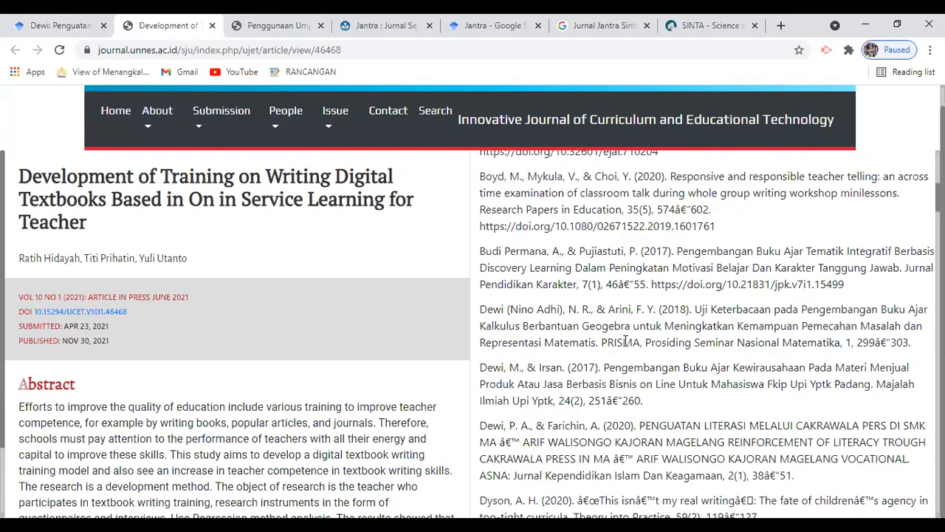
pyautogui.scroll(-1, 552, 367)
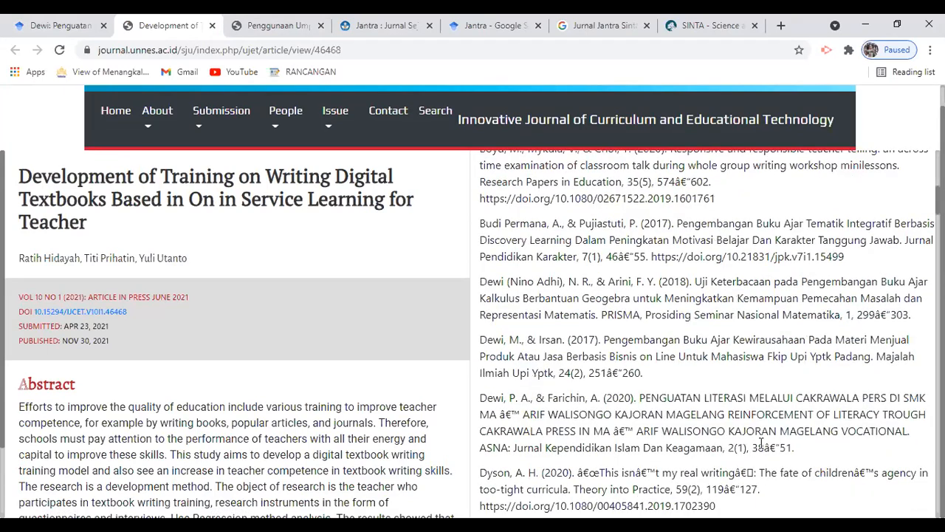
pyautogui.moveTo(480, 398); pyautogui.dragTo(807, 456)
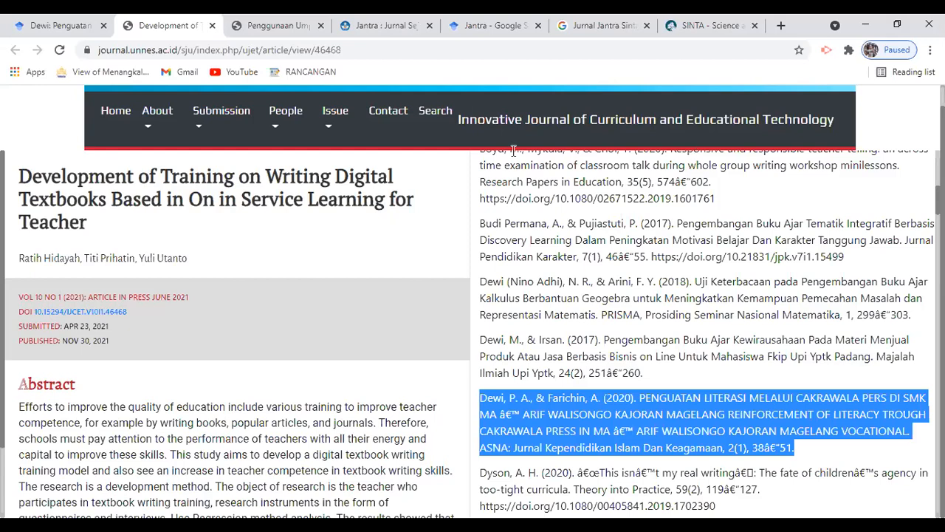
pyautogui.click(250, 26)
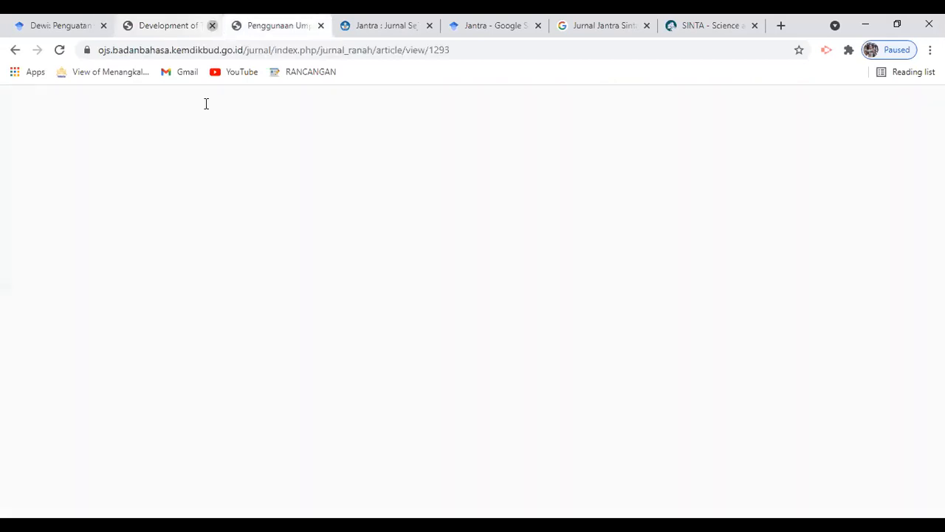
# Close the citing article's tab and show both 2020 ASNA versions of Penguatan Literasi.
pyautogui.click(60, 26)
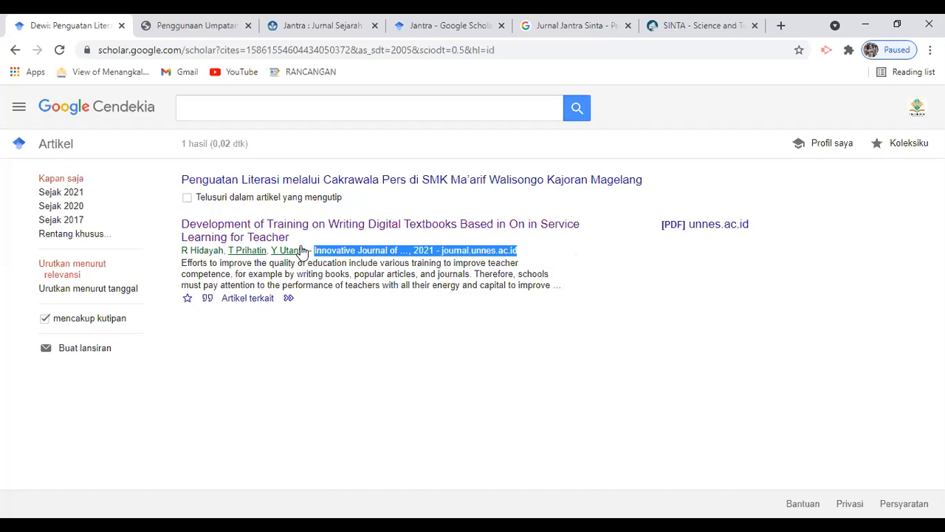
pyautogui.click(212, 185)
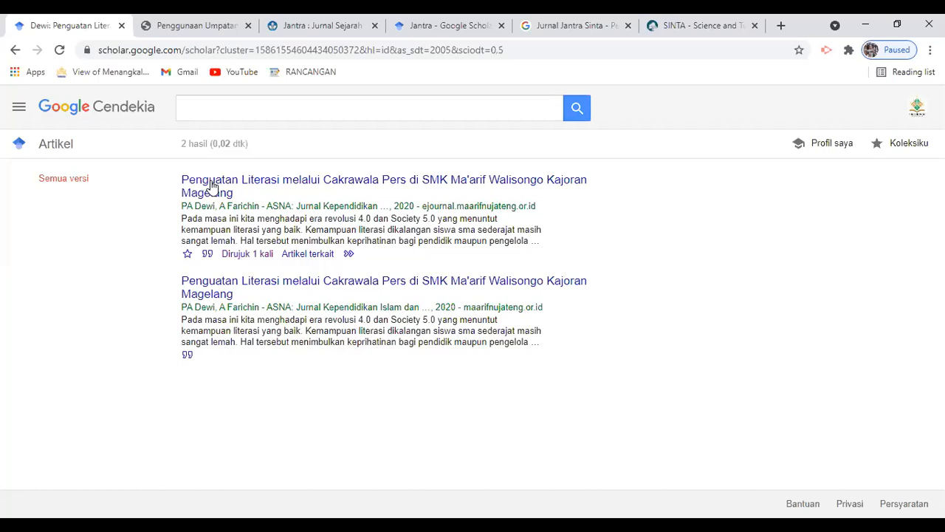
pyautogui.click(186, 105)
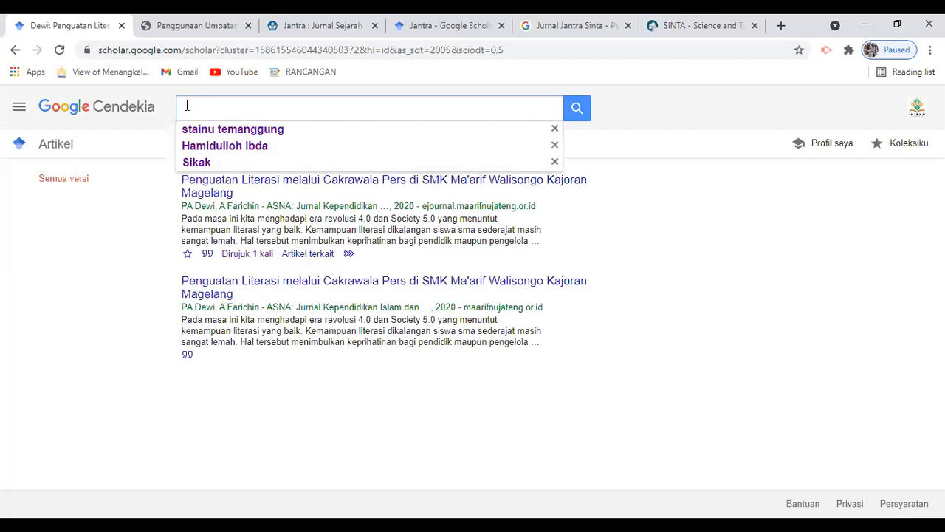
# Search Scholar for another author's full name, returning three articles.
pyautogui.write('Az')
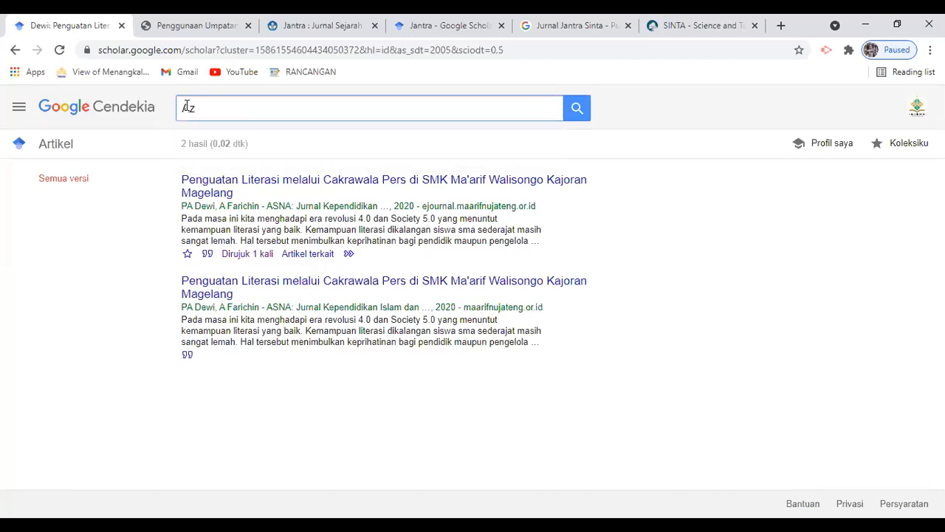
pyautogui.write('u')
pyautogui.press('BackSpace')
pyautogui.press('BackSpace')
pyautogui.press('BackSpace')
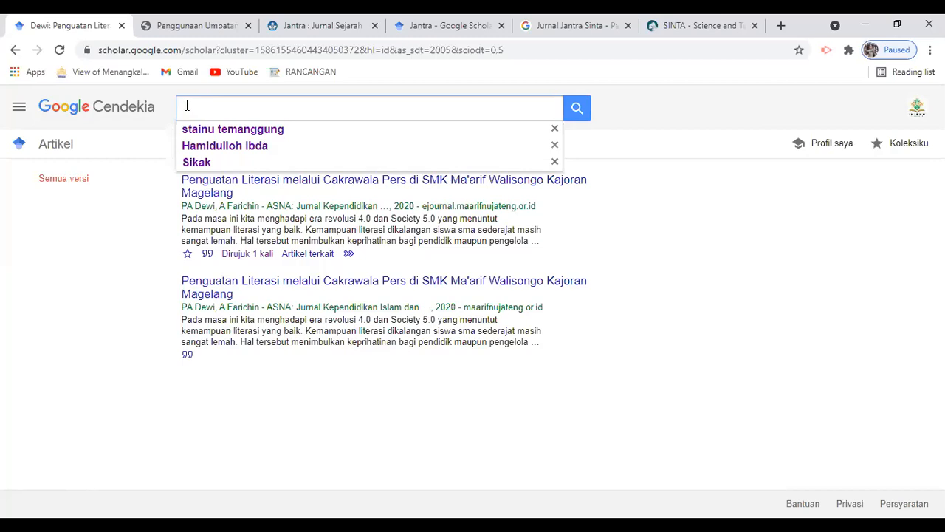
pyautogui.write('Ja')
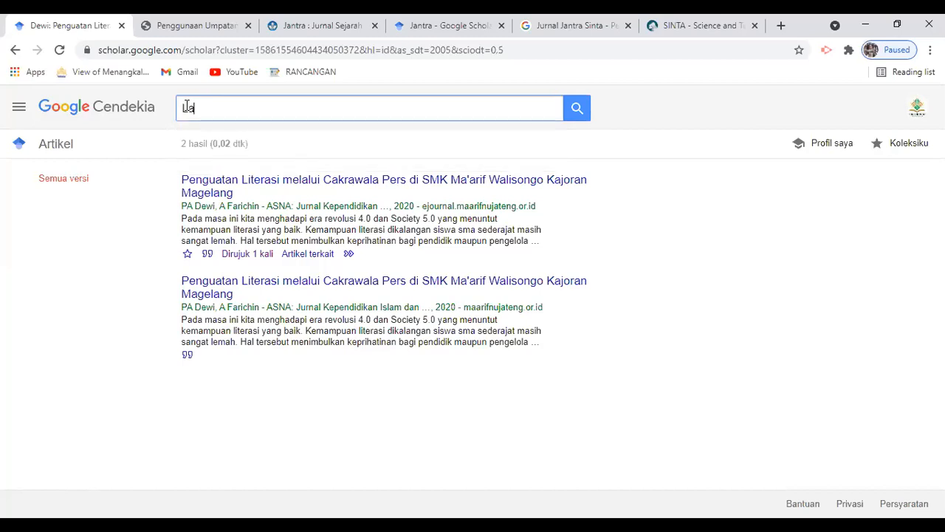
pyautogui.write('yyi')
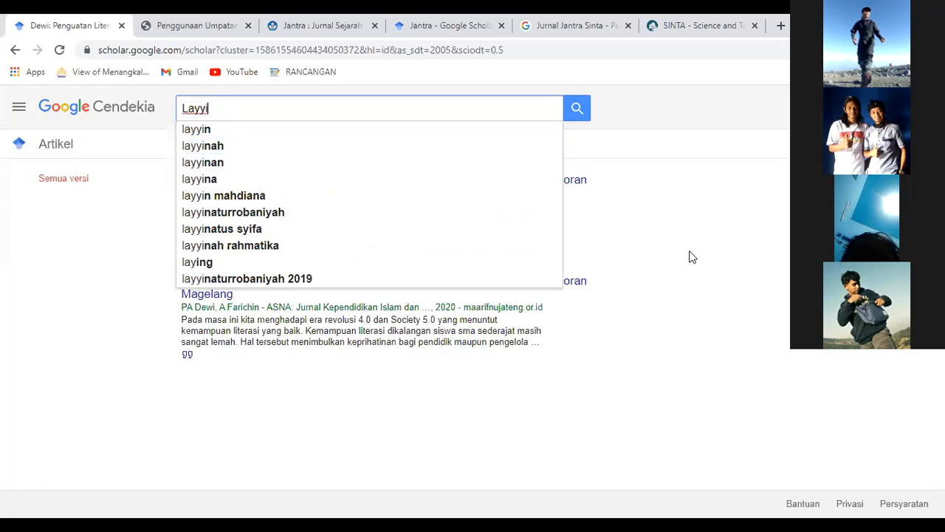
pyautogui.write('nat')
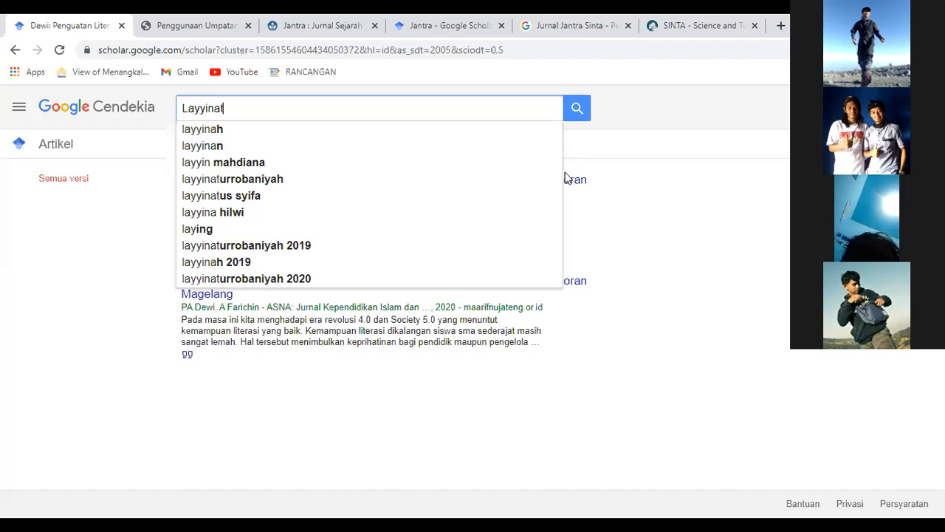
pyautogui.write('ush Shifah')
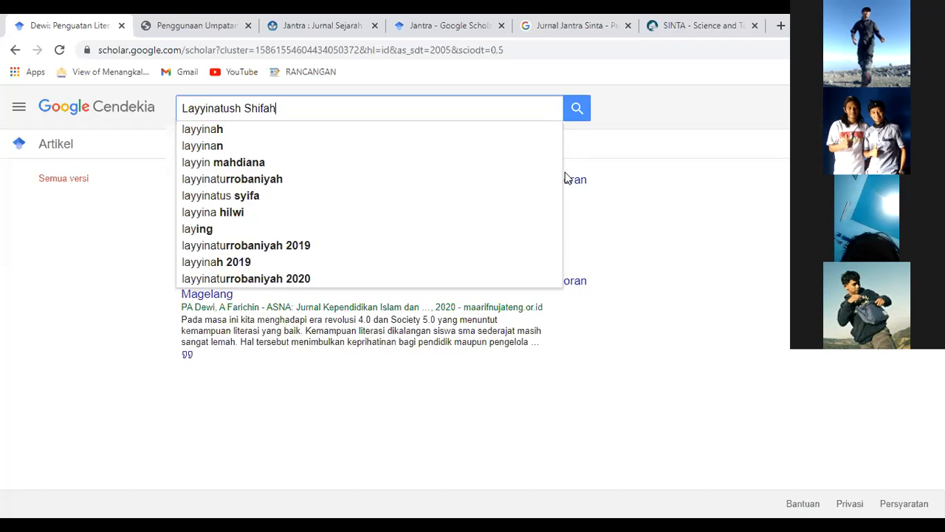
pyautogui.press('Return')
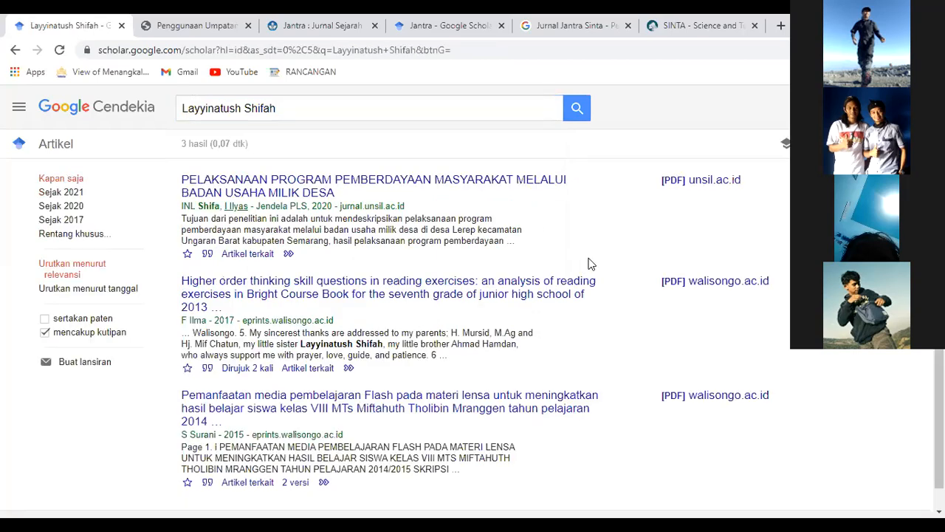
pyautogui.scroll(-1, 590, 264)
pyautogui.scroll(1, 500, 148)
pyautogui.click(360, 115)
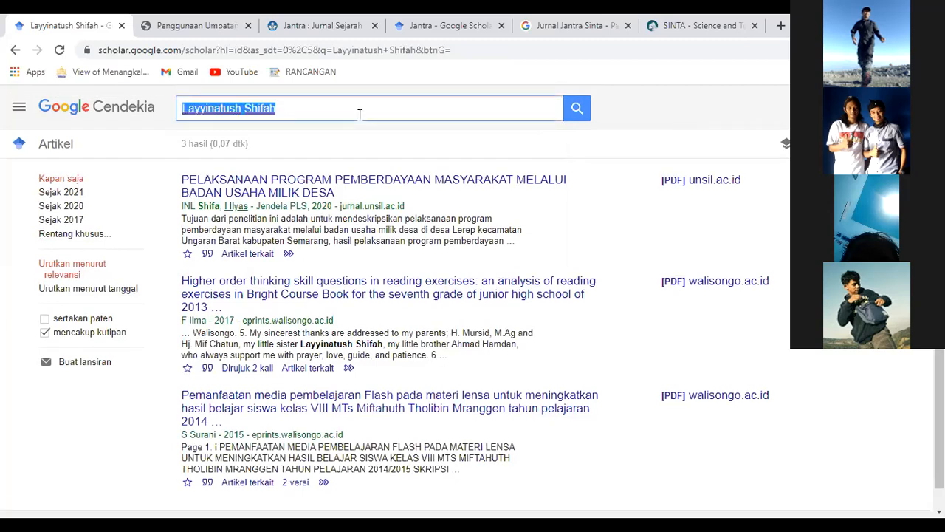
# Abandon the first typed name and search for a different author's name instead.
pyautogui.write('Muham')
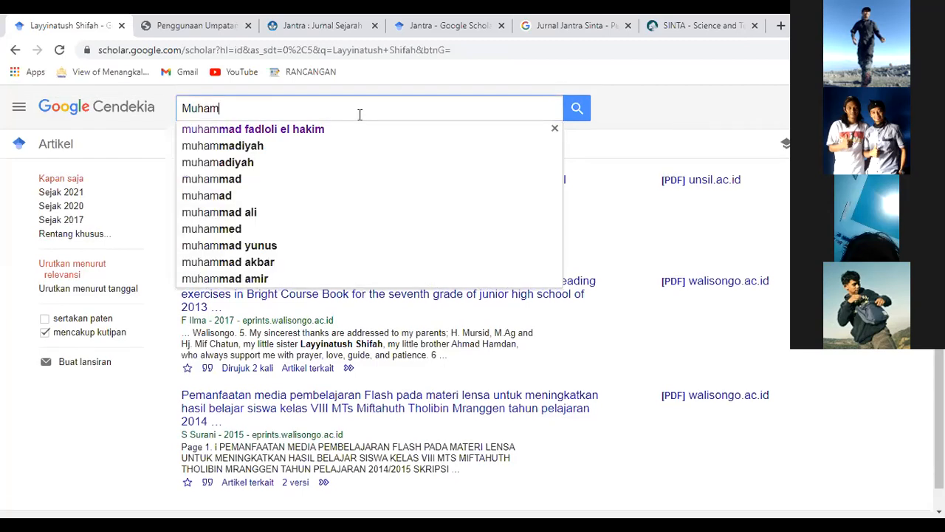
pyautogui.write('amf U')
pyautogui.press('BackSpace')
pyautogui.press('BackSpace')
pyautogui.press('BackSpace')
pyautogui.press('BackSpace')
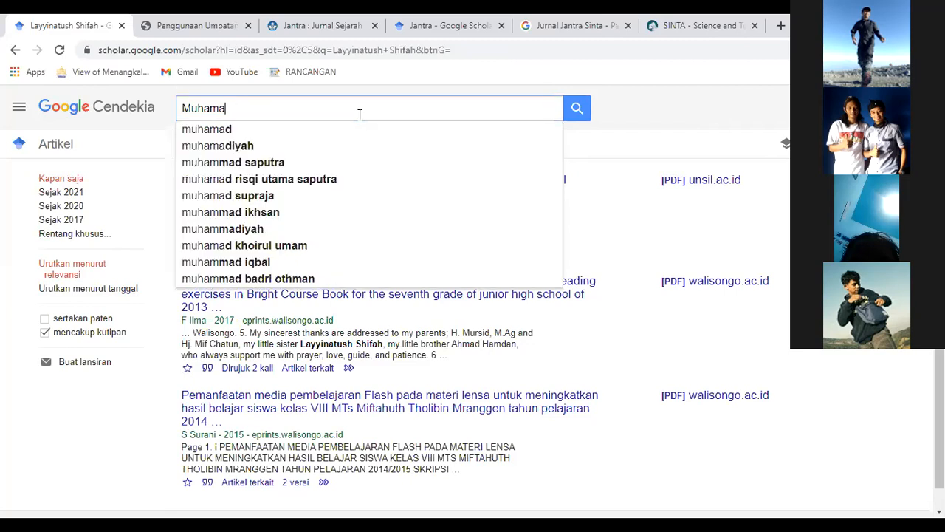
pyautogui.write('mmad Ulfi')
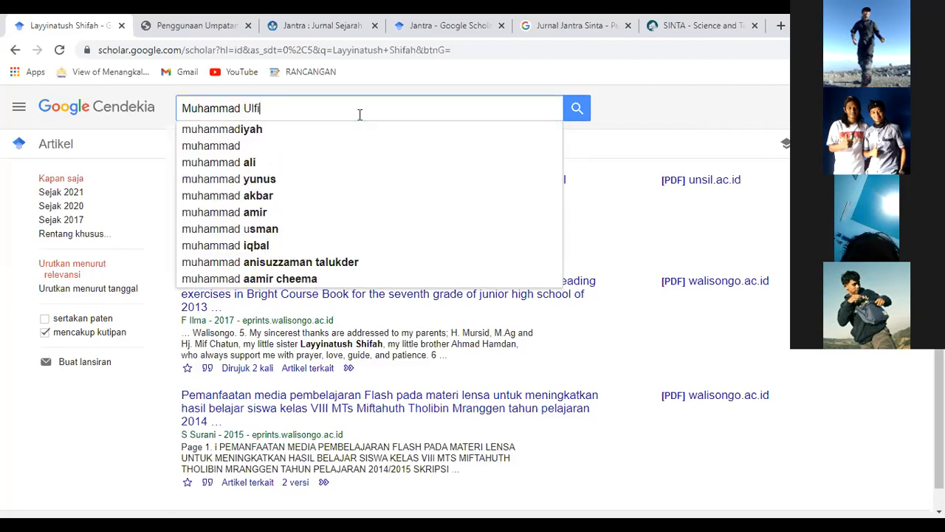
pyautogui.write(' Fad')
pyautogui.hotkey('ctrl', 'a')
pyautogui.write('Y')
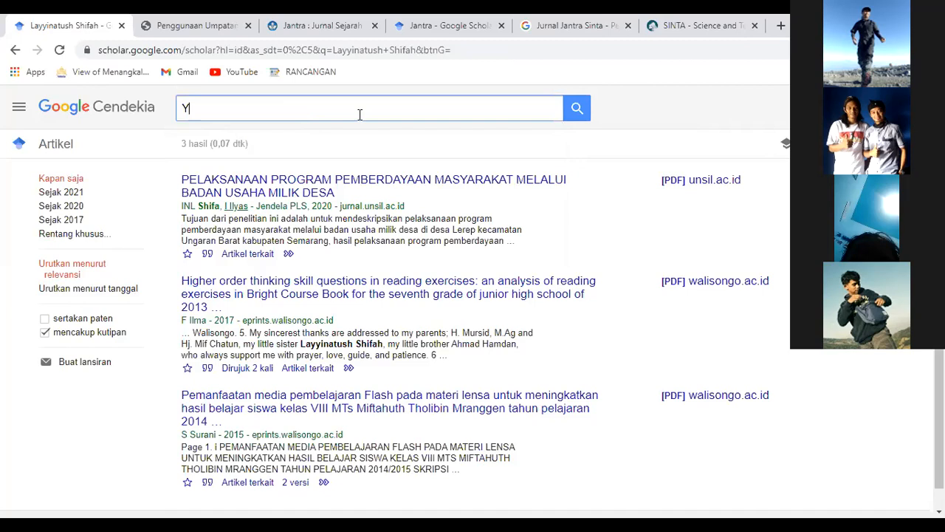
pyautogui.write('udiab')
pyautogui.press('BackSpace')
pyautogui.press('BackSpace')
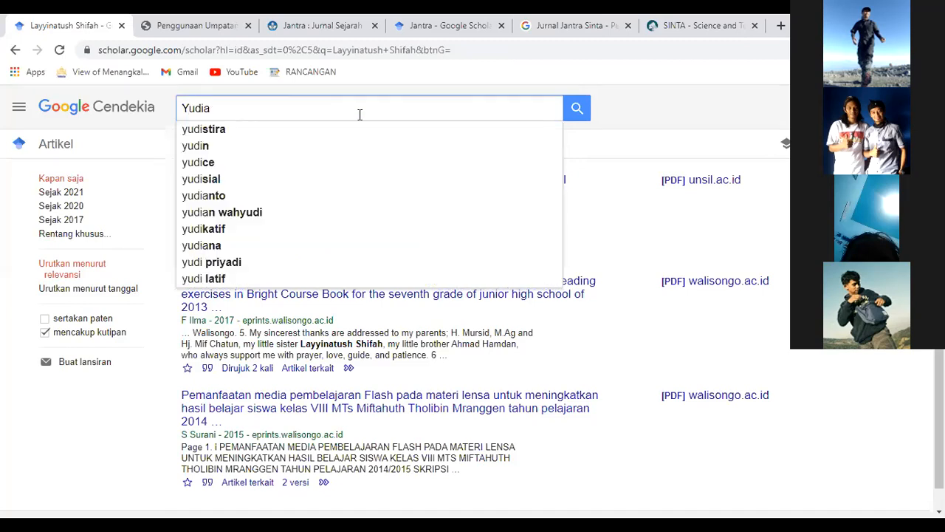
pyautogui.write('h wahyd')
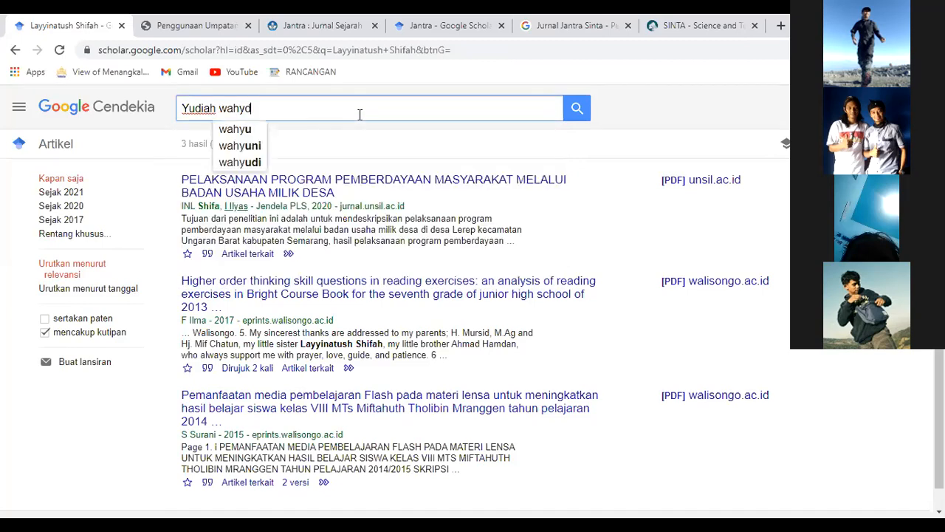
pyautogui.press('BackSpace')
pyautogui.write('udi')
pyautogui.press('Return')
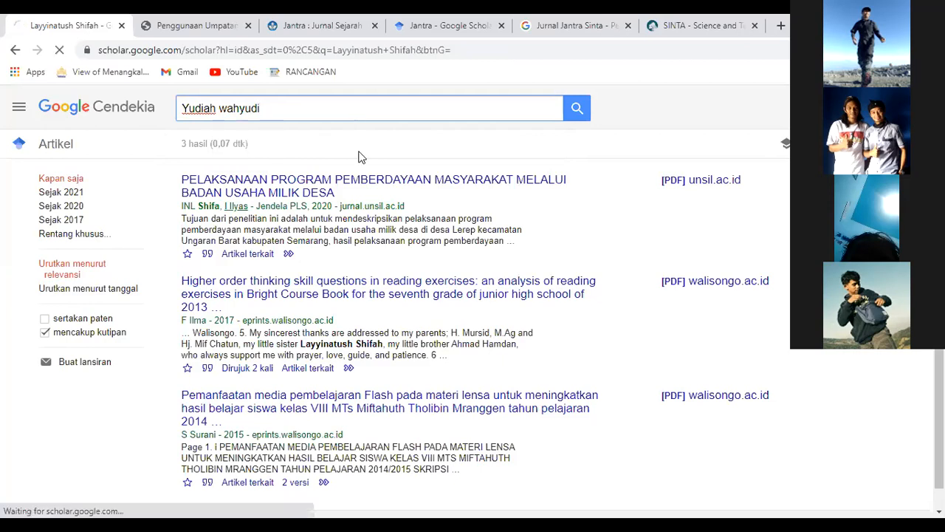
# Fix the first name's last letter and rerun, surfacing the author's profile cited 742 times.
pyautogui.click(289, 113)
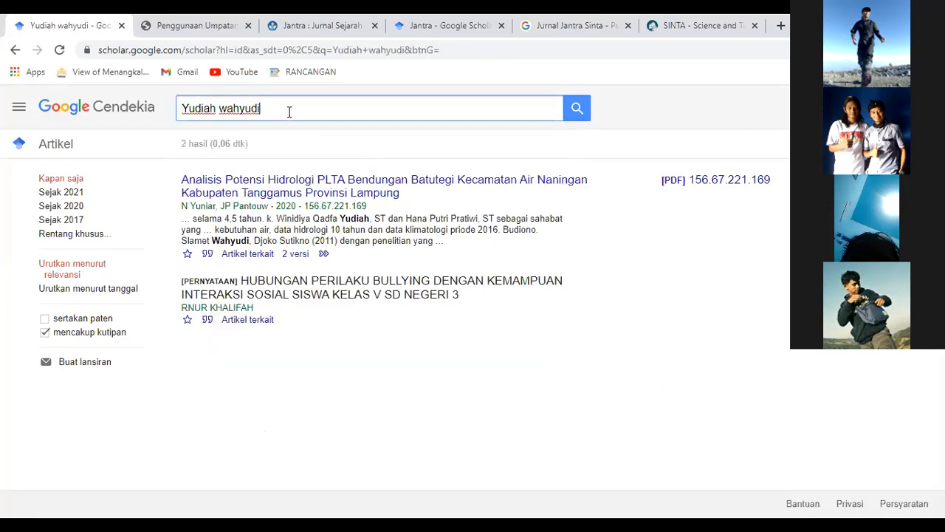
pyautogui.press('Left')
pyautogui.press('Left')
pyautogui.press('Left')
pyautogui.press('Left')
pyautogui.press('Left')
pyautogui.press('Left')
pyautogui.press('Left')
pyautogui.press('Left')
pyautogui.press('Left')
pyautogui.press('Left')
pyautogui.press('Right')
pyautogui.press('Right')
pyautogui.press('BackSpace')
pyautogui.write('n')
pyautogui.press('Return')
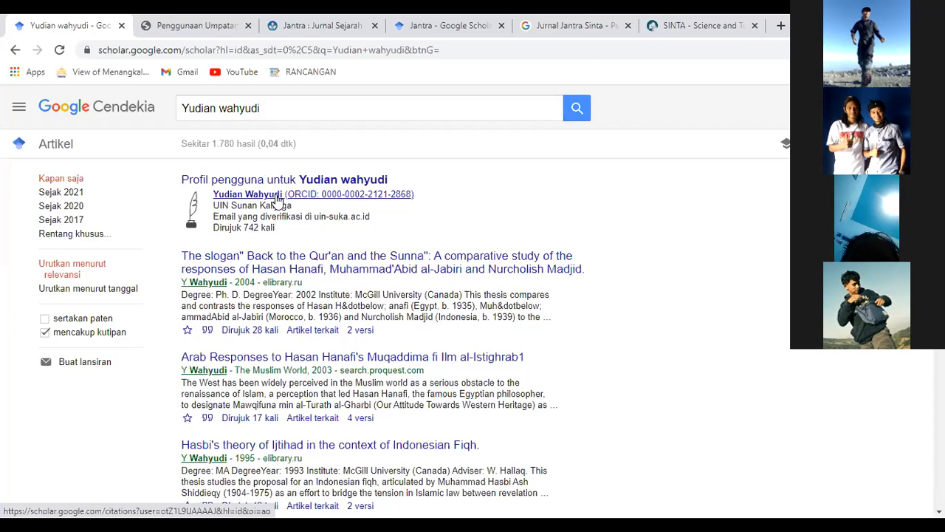
pyautogui.doubleClick(256, 108)
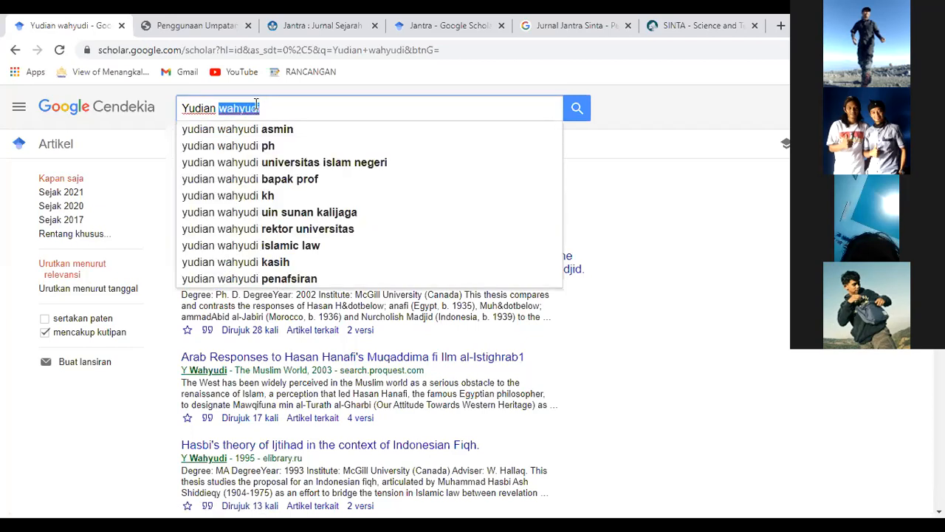
# Search a new author via the autocomplete suggestion and highlight the profile's 14464 citations.
pyautogui.tripleClick(257, 108)
pyautogui.write('And')
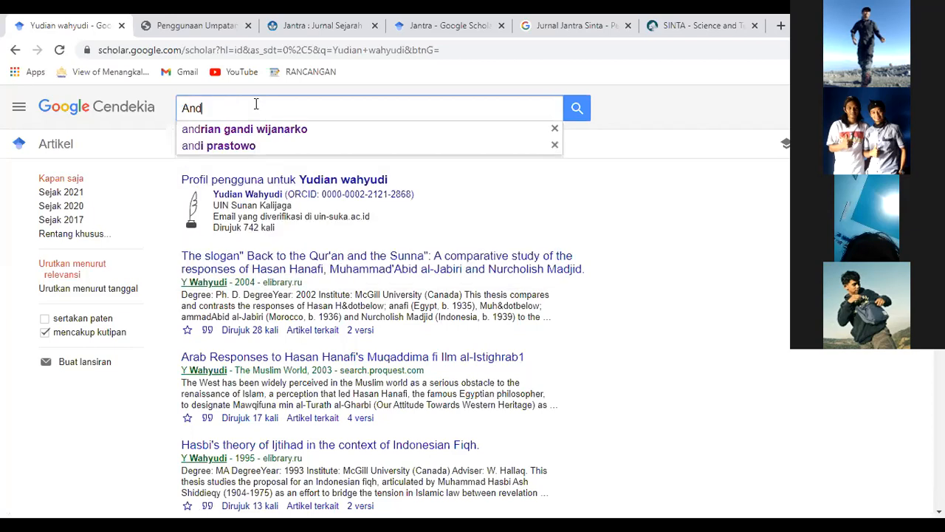
pyautogui.write('i')
pyautogui.press('Down')
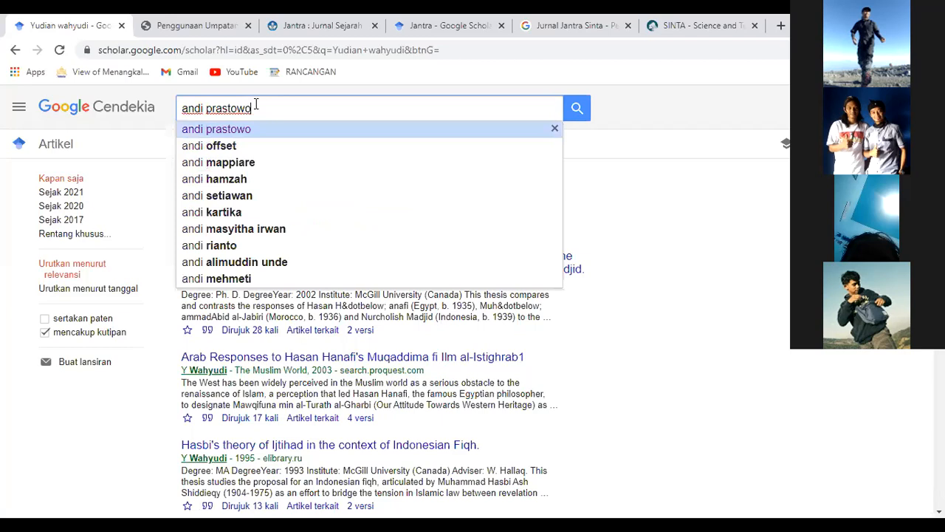
pyautogui.press('Return')
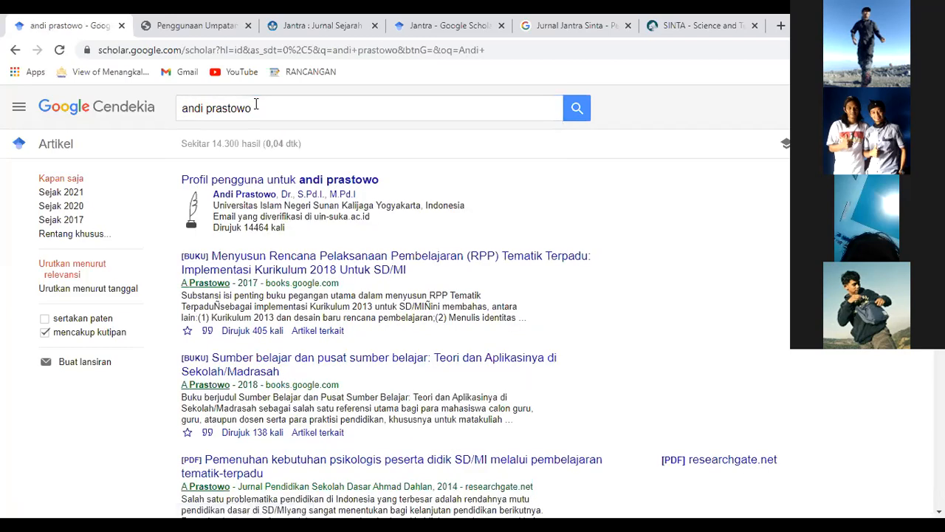
pyautogui.doubleClick(268, 228)
# Return to the Penggunaan Umpatan article on Temanggung curse words.
pyautogui.click(268, 107)
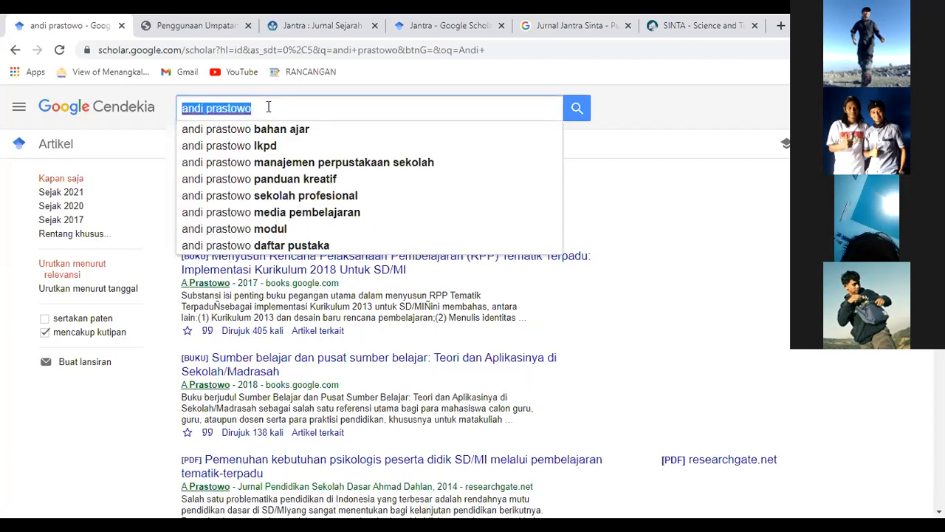
pyautogui.hotkey('alt', 'Tab')
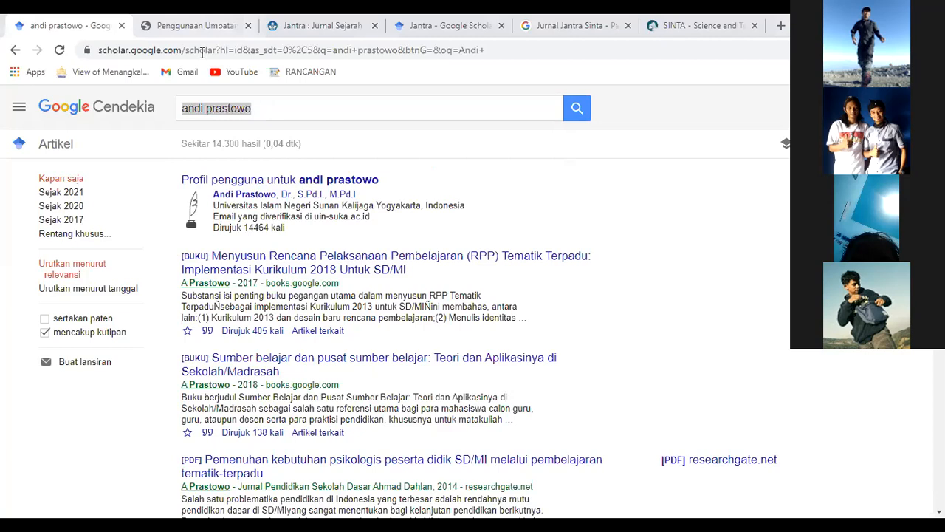
pyautogui.click(200, 26)
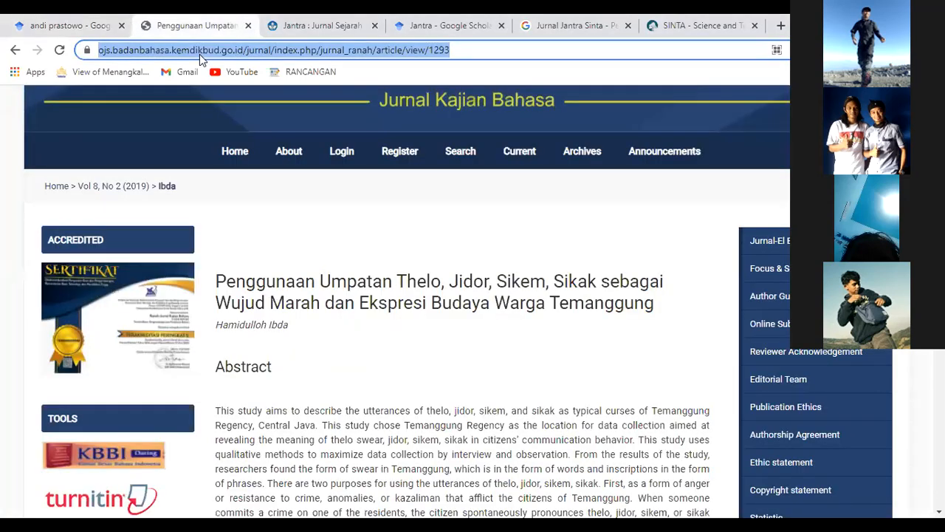
# Web-search 'STAINU temanggung', then refine to 'STAINU temanggung Sinta' to reach its SINTA pages.
pyautogui.write('STAINU temanggung')
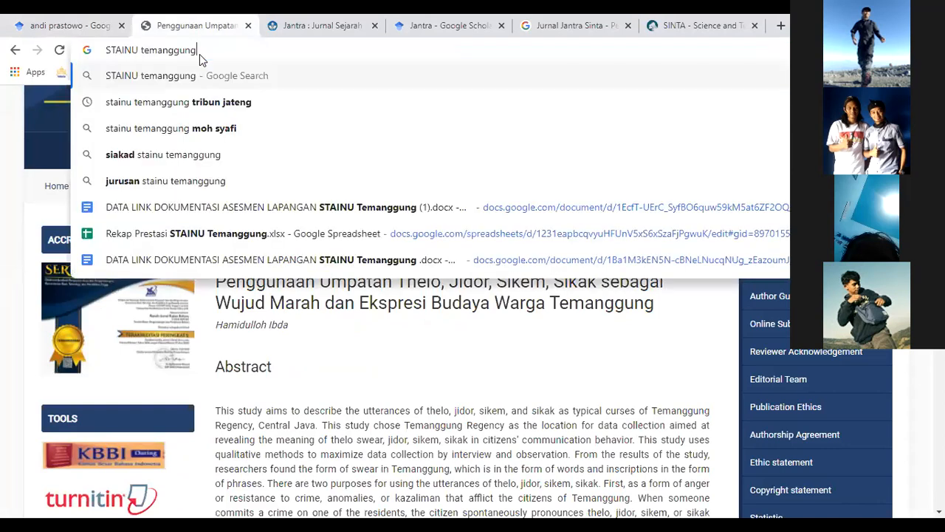
pyautogui.press('Return')
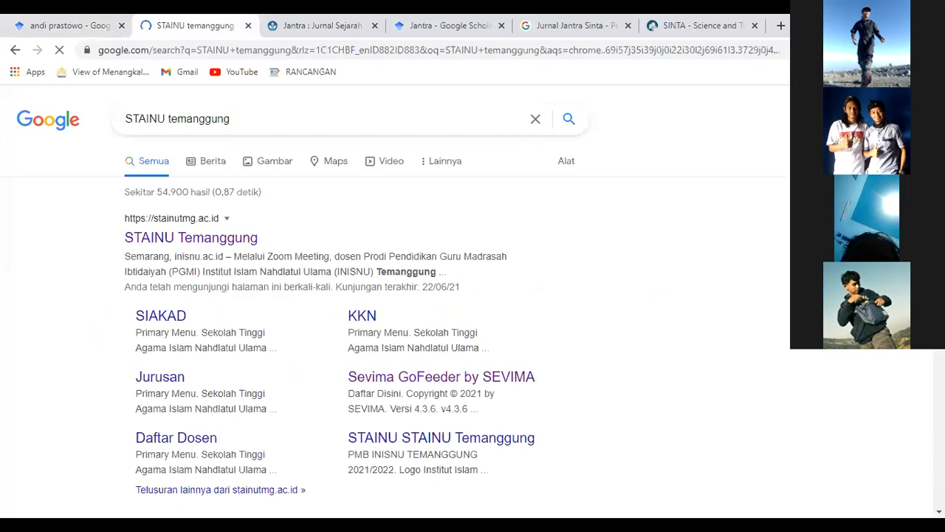
pyautogui.scroll(-5, 369, 295)
pyautogui.scroll(-5, 369, 296)
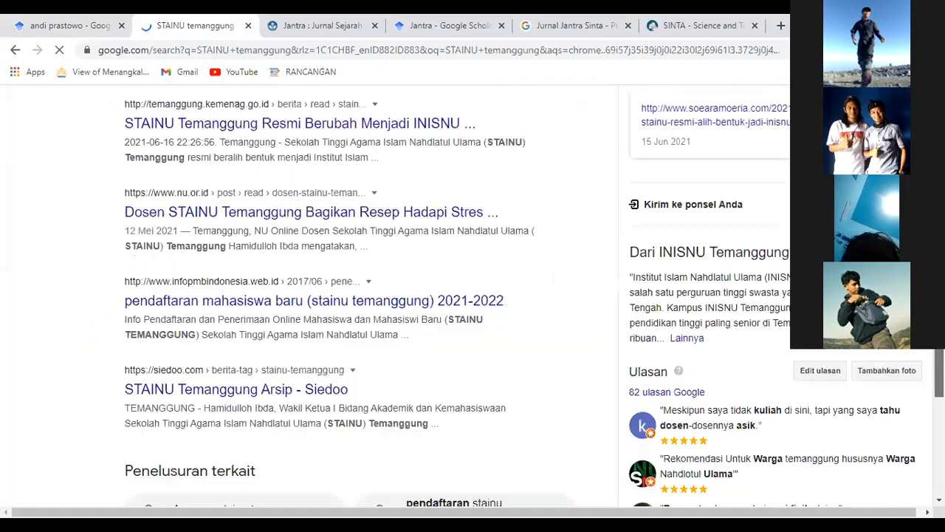
pyautogui.scroll(-4, 369, 295)
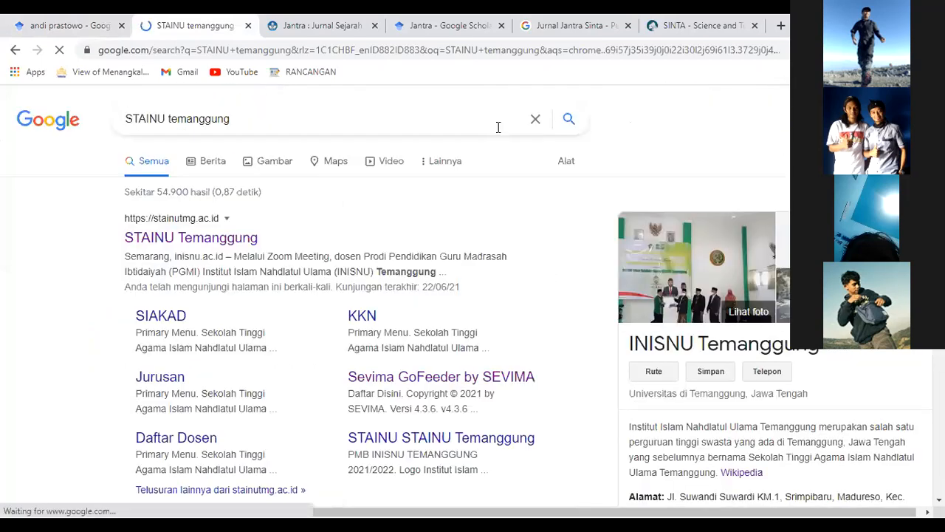
pyautogui.write('Sint')
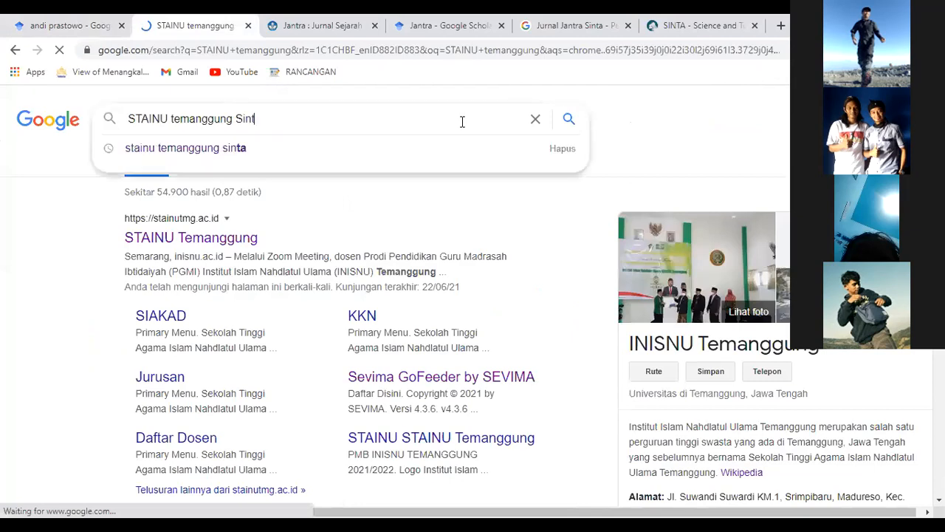
pyautogui.write('a')
pyautogui.press('Return')
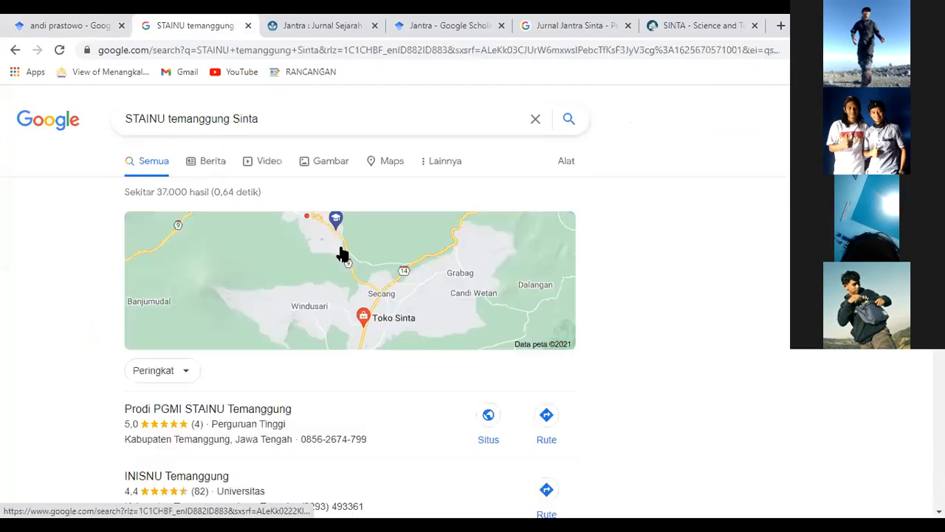
pyautogui.scroll(-5, 341, 255)
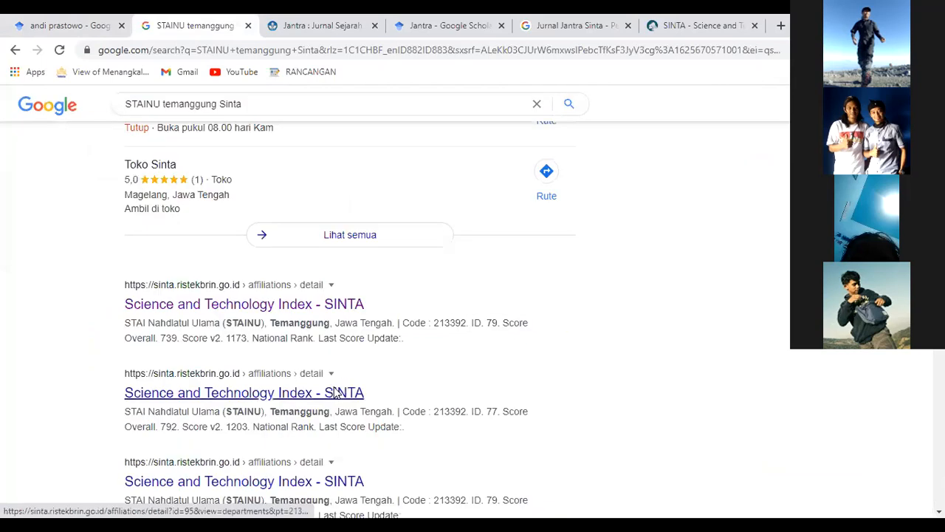
# Open STAINU Temanggung's SINTA page and scroll through its 20 authors ranked by 3-year score.
pyautogui.click(308, 303)
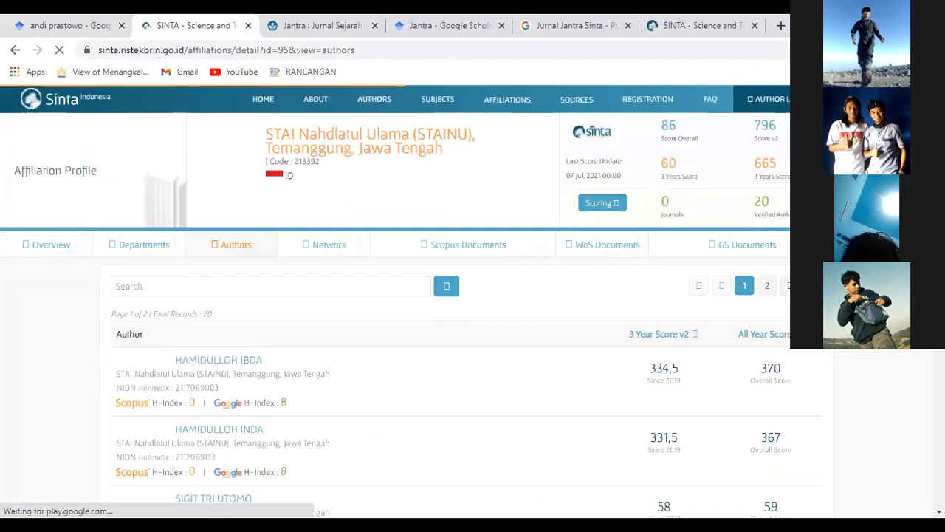
pyautogui.scroll(-1, 412, 301)
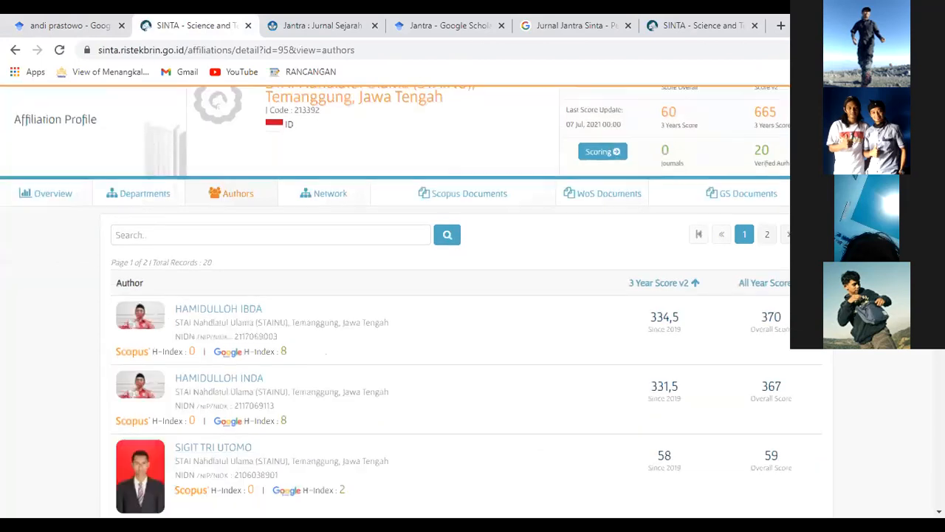
pyautogui.scroll(-1, 411, 301)
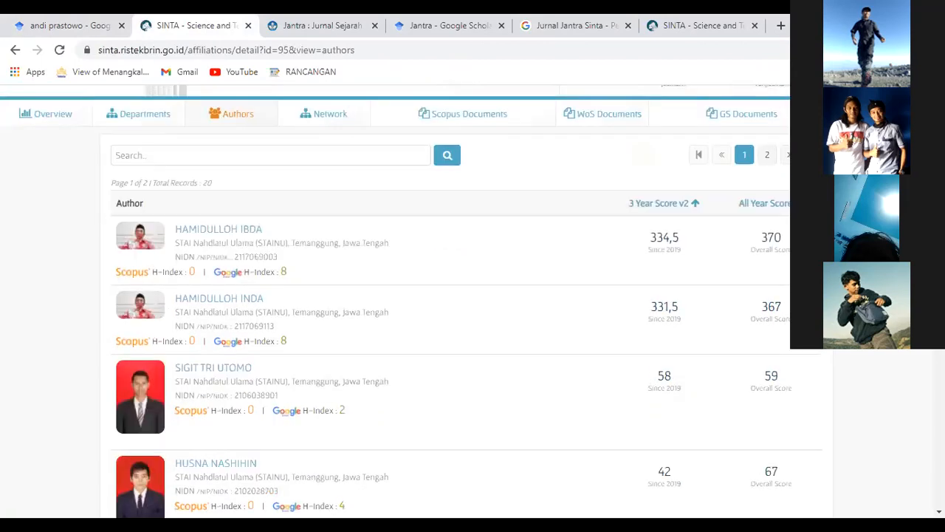
pyautogui.scroll(1, 412, 301)
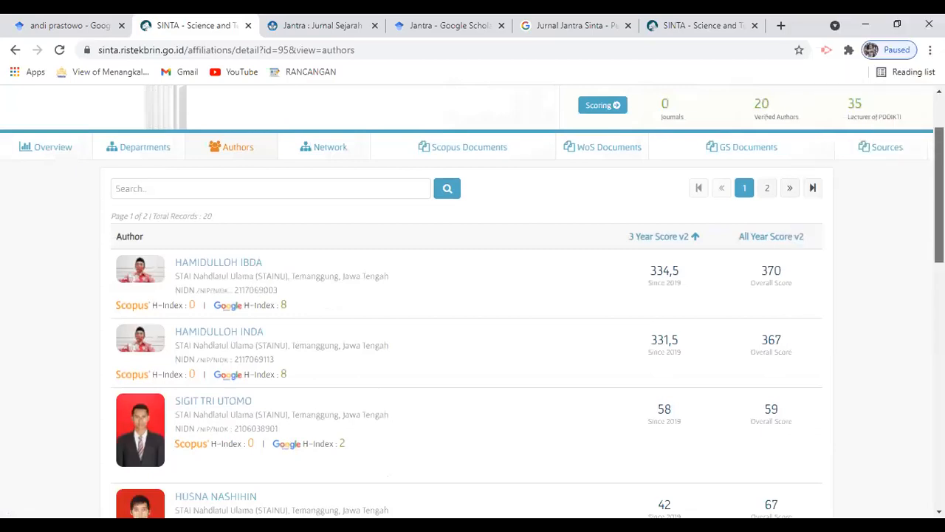
pyautogui.scroll(-1, 467, 302)
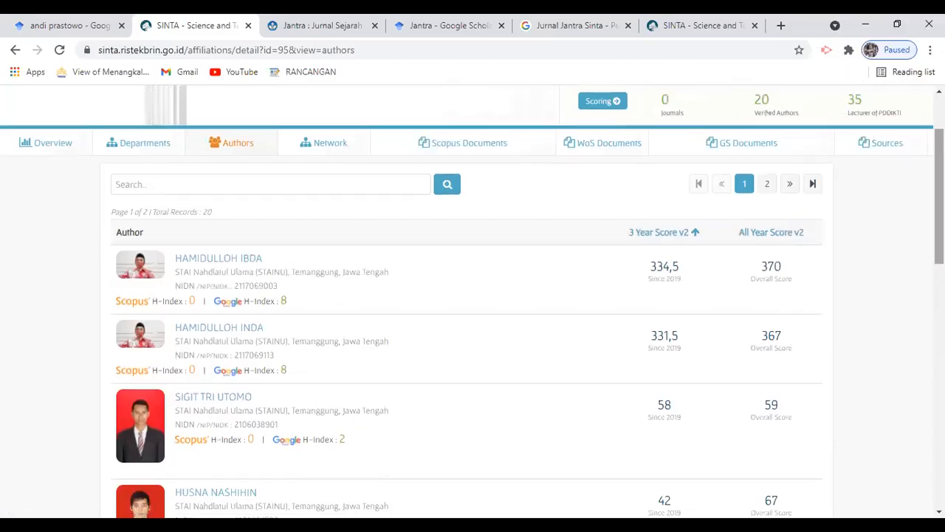
pyautogui.scroll(-1, 467, 301)
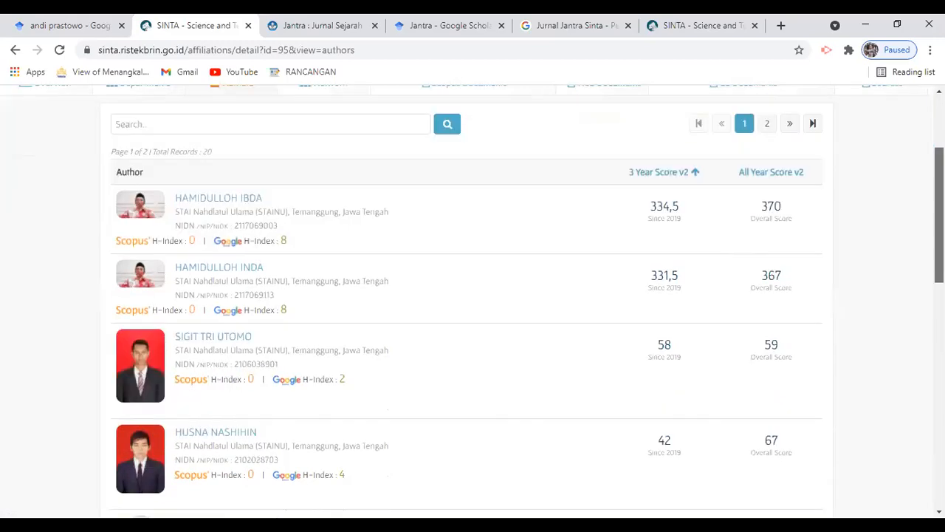
pyautogui.scroll(-2, 467, 301)
pyautogui.scroll(-2, 467, 301)
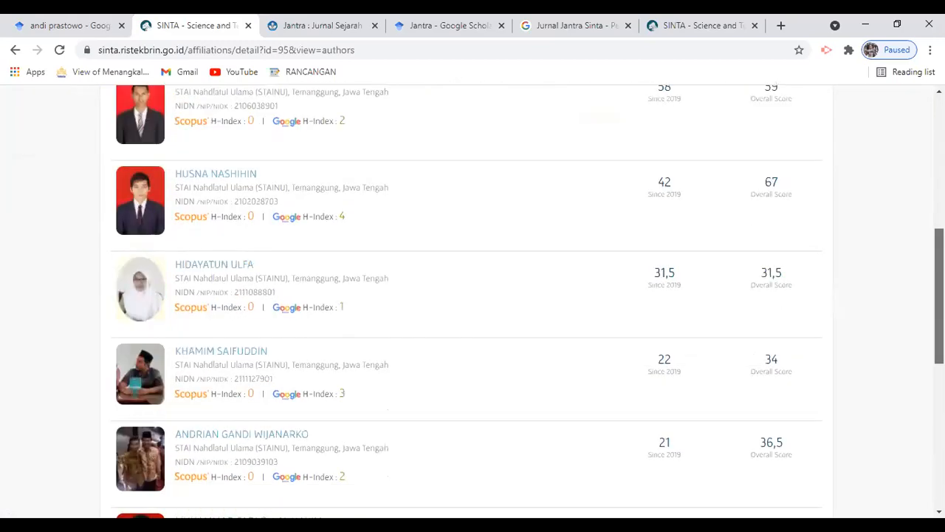
pyautogui.scroll(-3, 467, 302)
pyautogui.scroll(-2, 466, 302)
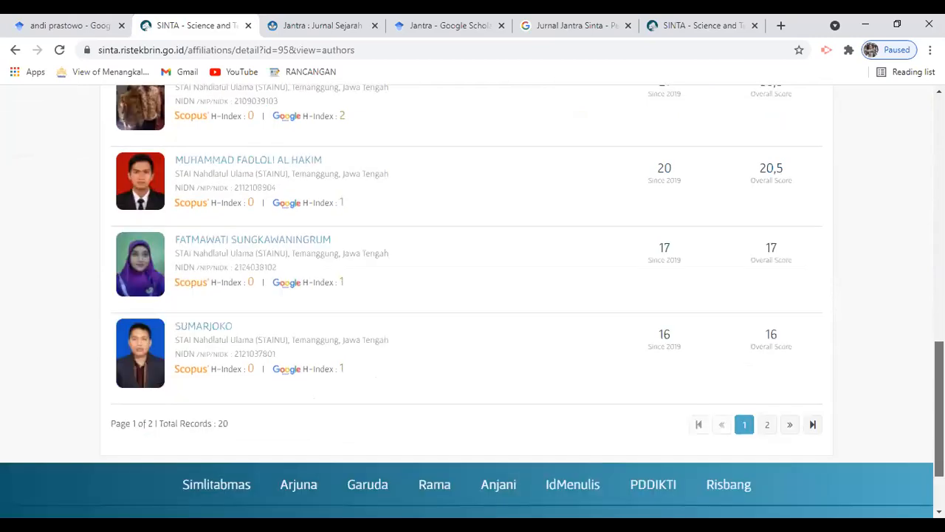
pyautogui.scroll(1, 466, 302)
pyautogui.scroll(-1, 466, 301)
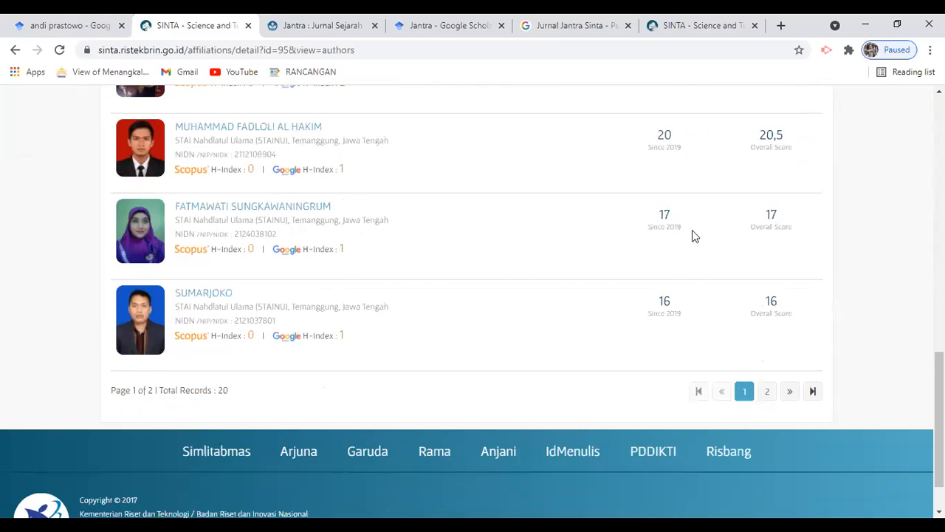
# Scroll back to the top of the author list and bring up link options for the top author.
pyautogui.rightClick(754, 341)
pyautogui.click(525, 117)
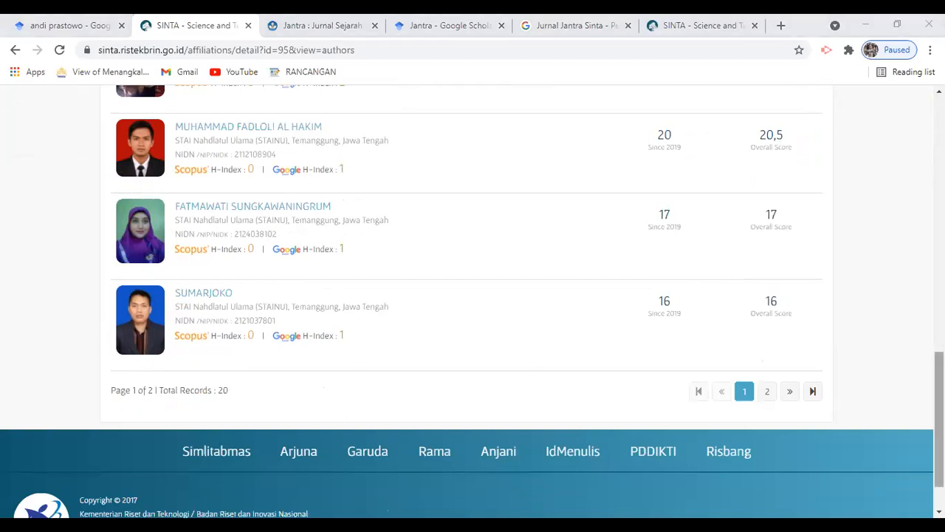
pyautogui.scroll(10, 473, 295)
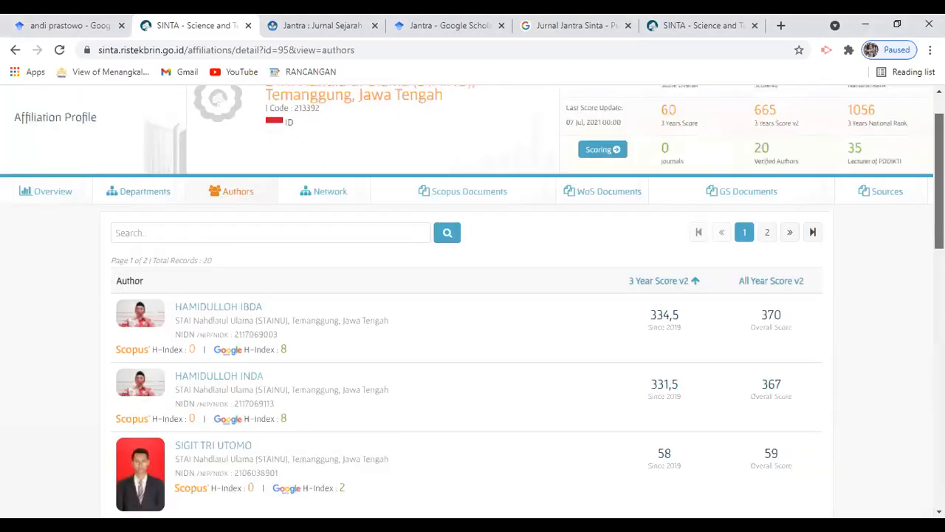
pyautogui.moveTo(939, 181); pyautogui.dragTo(939, 183)
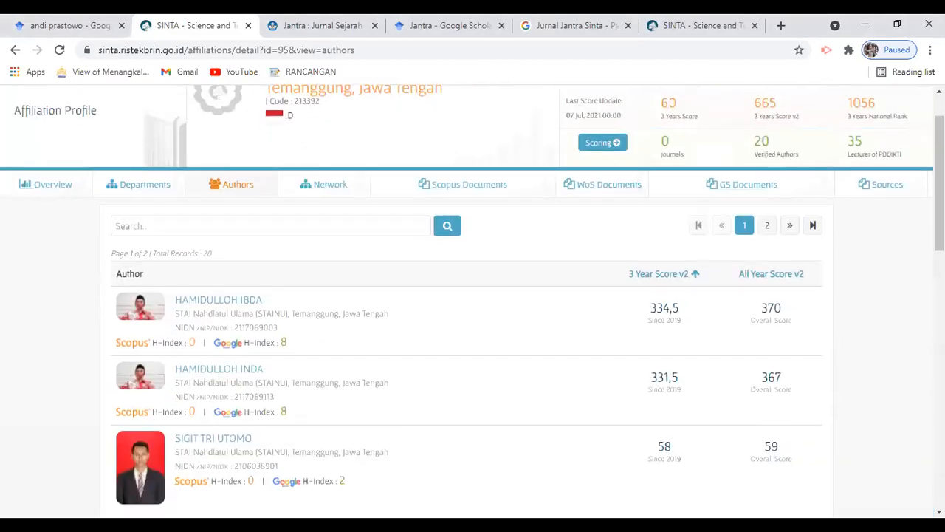
pyautogui.scroll(1, 846, 163)
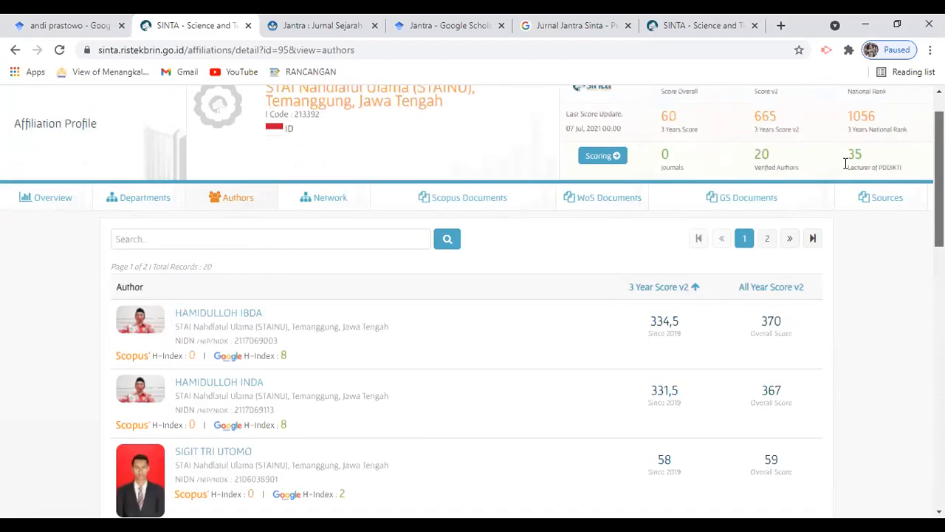
pyautogui.scroll(1, 251, 329)
pyautogui.rightClick(251, 335)
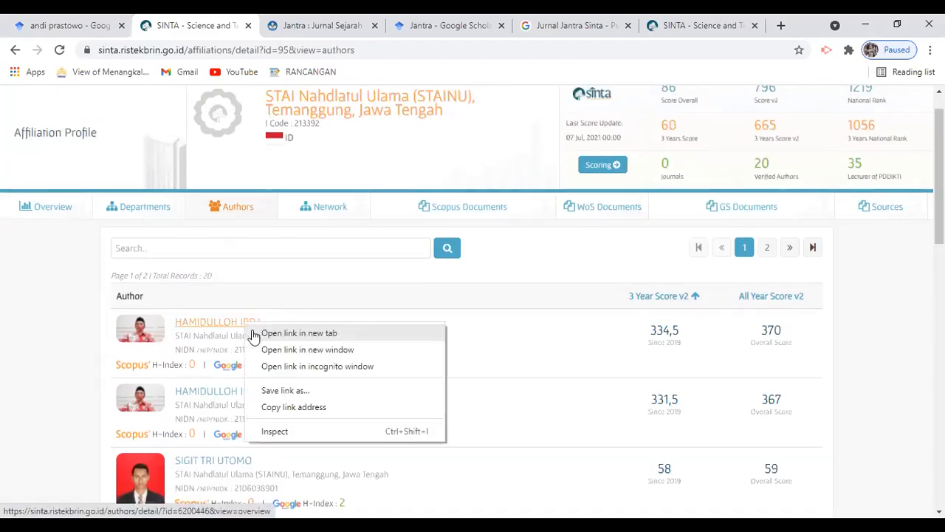
# Open the top STAINU author's profile in a new tab and highlight its 128 Google documents and h-index 8.
pyautogui.click(298, 333)
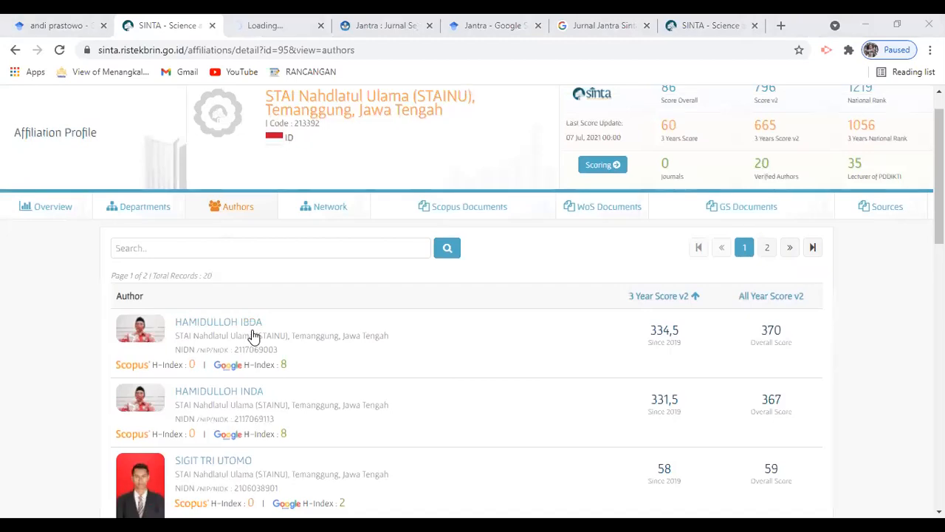
pyautogui.hotkey('ctrl', 'Tab')
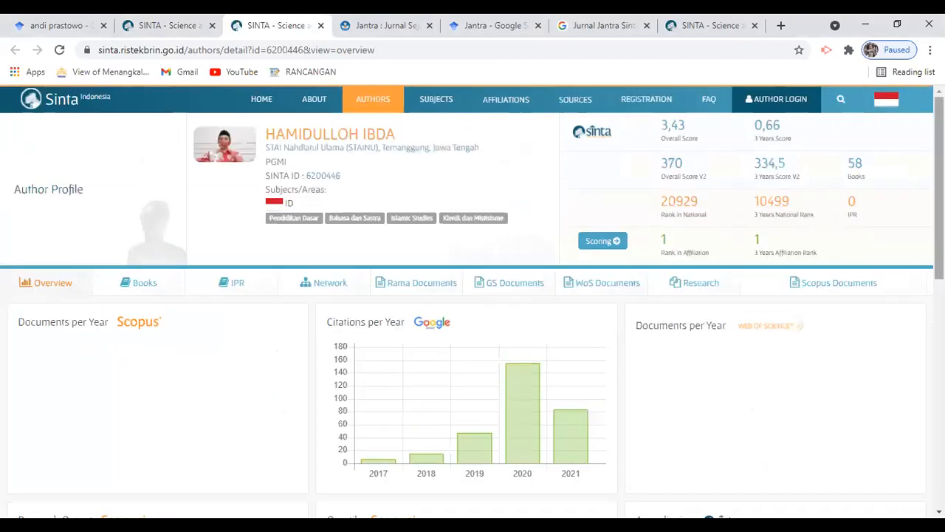
pyautogui.scroll(-3, 473, 296)
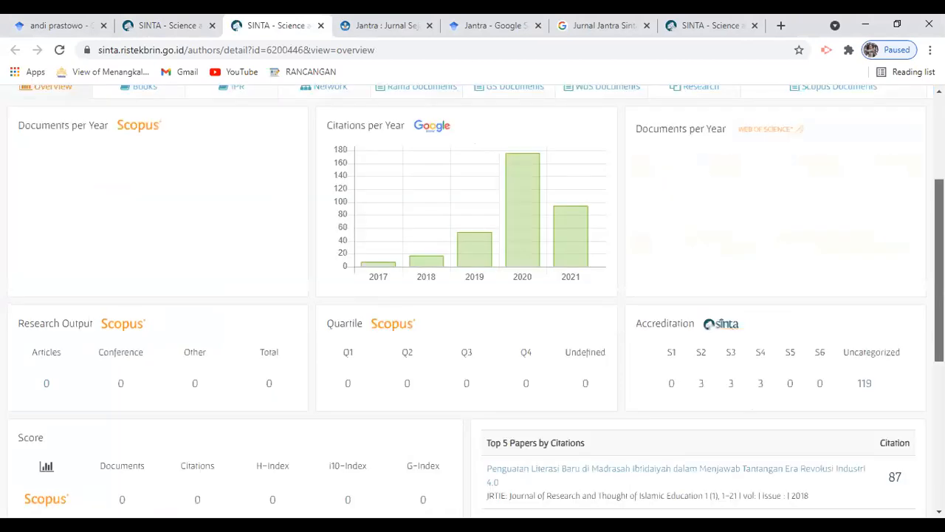
pyautogui.scroll(3, 697, 248)
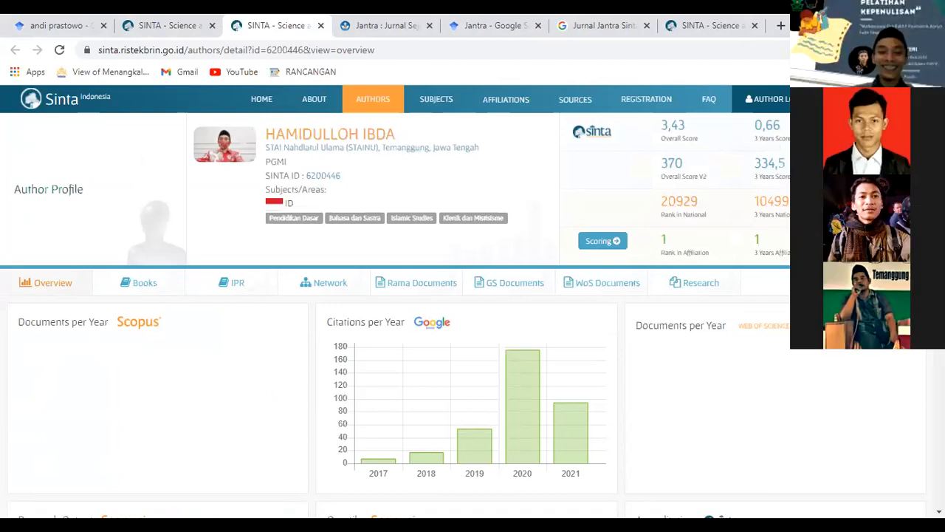
pyautogui.scroll(-4, 395, 296)
pyautogui.scroll(-1, 395, 295)
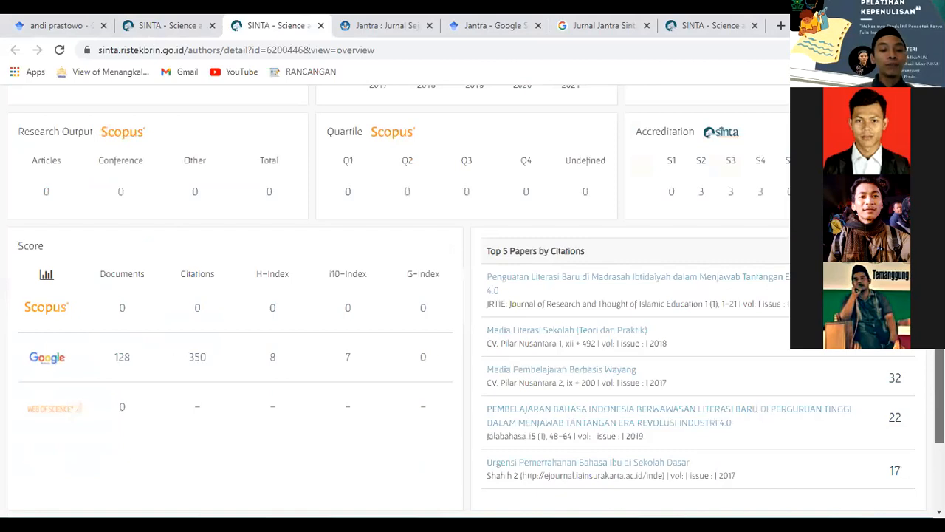
pyautogui.scroll(-1, 201, 378)
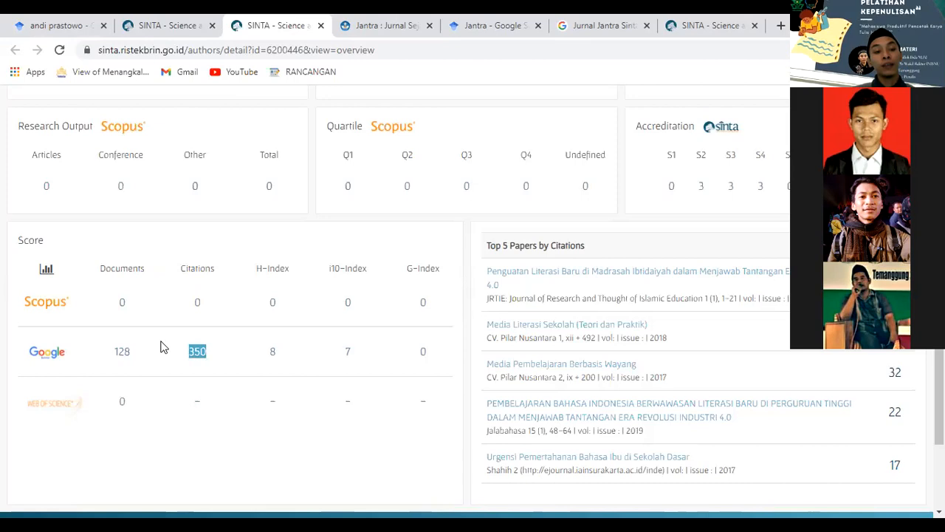
pyautogui.doubleClick(132, 353)
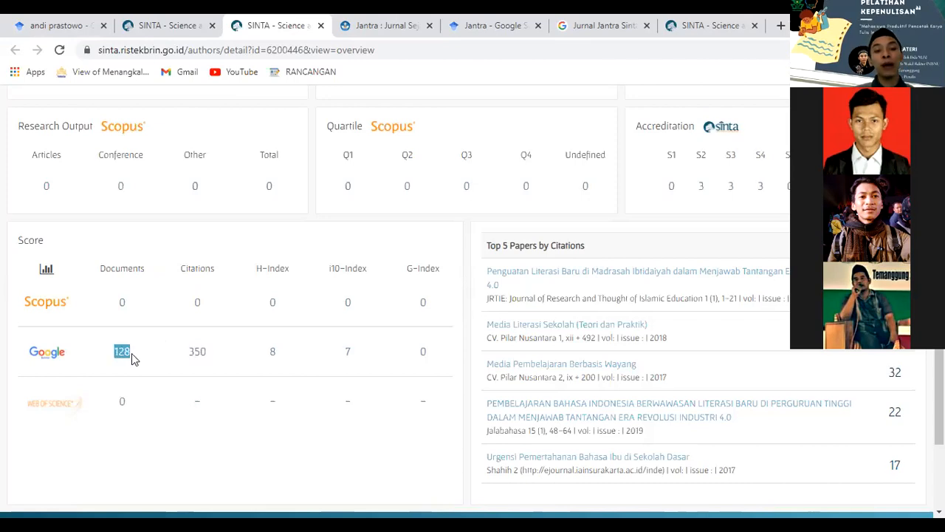
pyautogui.doubleClick(285, 356)
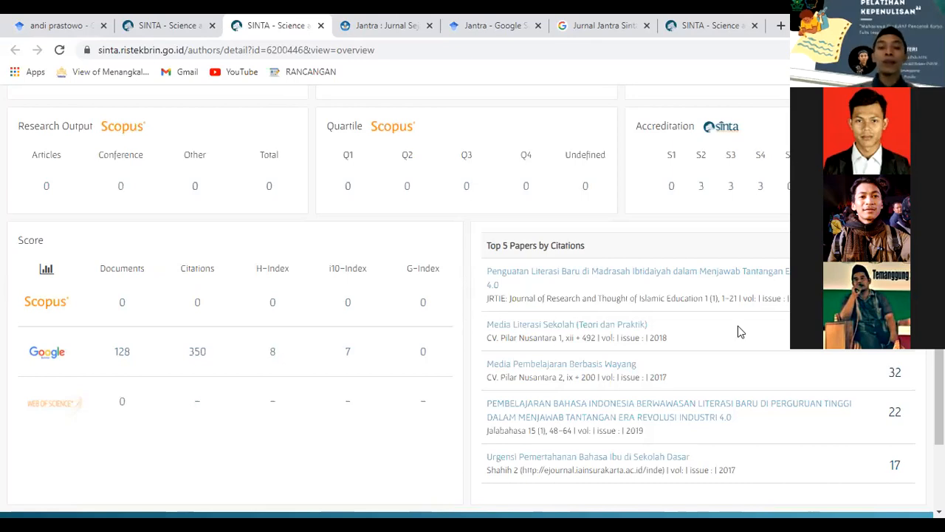
pyautogui.scroll(2, 473, 295)
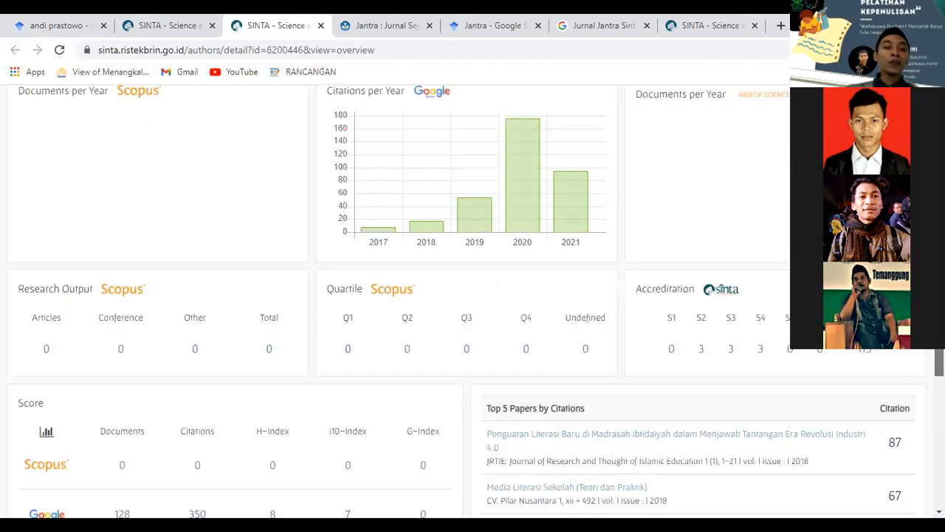
pyautogui.scroll(-1, 79, 240)
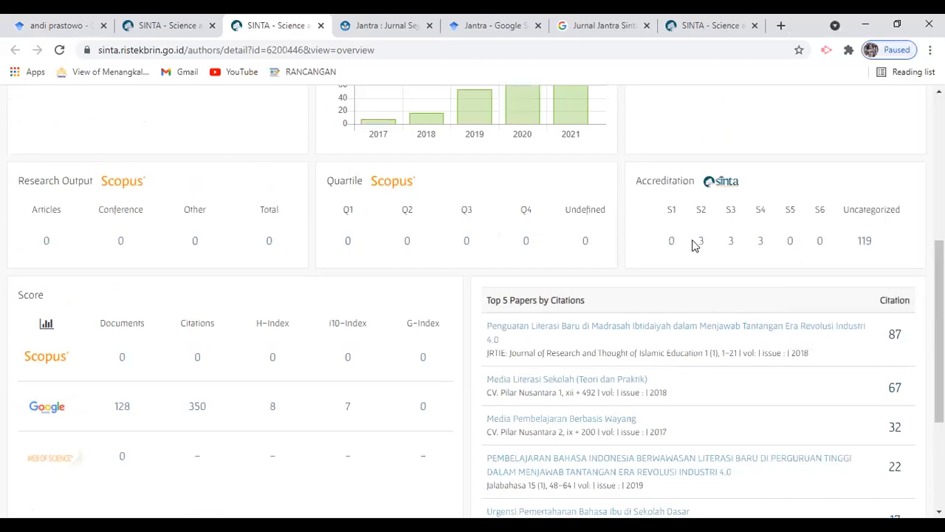
pyautogui.moveTo(697, 243); pyautogui.dragTo(711, 245)
pyautogui.moveTo(717, 245); pyautogui.dragTo(744, 246)
pyautogui.moveTo(769, 236); pyautogui.dragTo(769, 236)
pyautogui.click(771, 240)
pyautogui.doubleClick(874, 244)
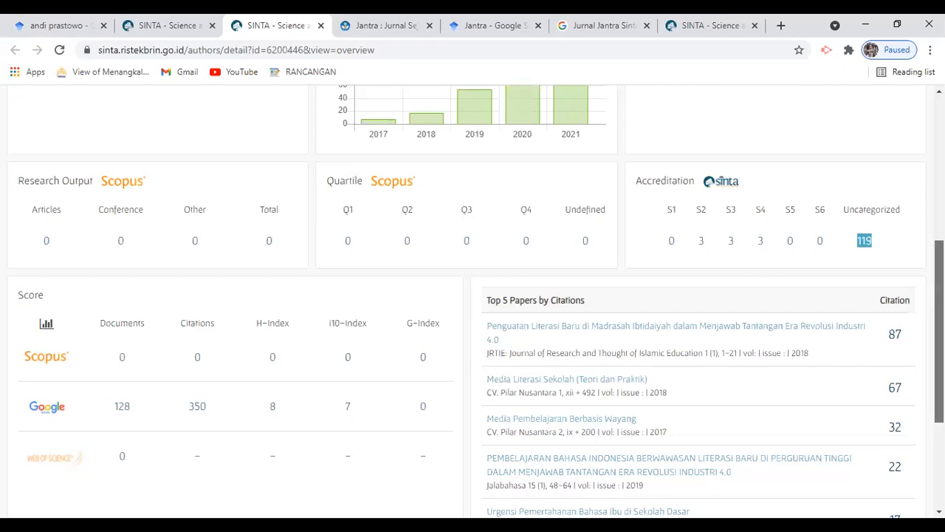
pyautogui.scroll(-1, 472, 295)
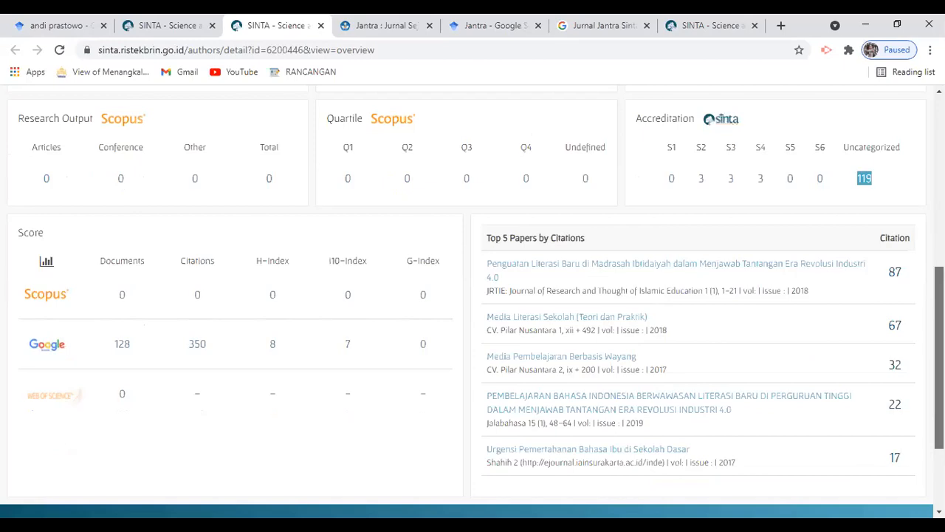
pyautogui.scroll(-1, 441, 370)
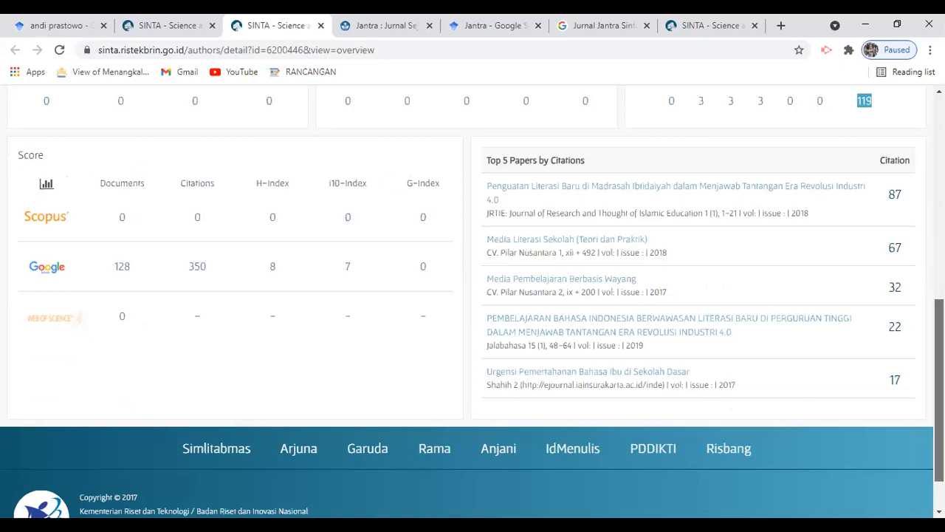
pyautogui.moveTo(939, 390); pyautogui.dragTo(940, 218)
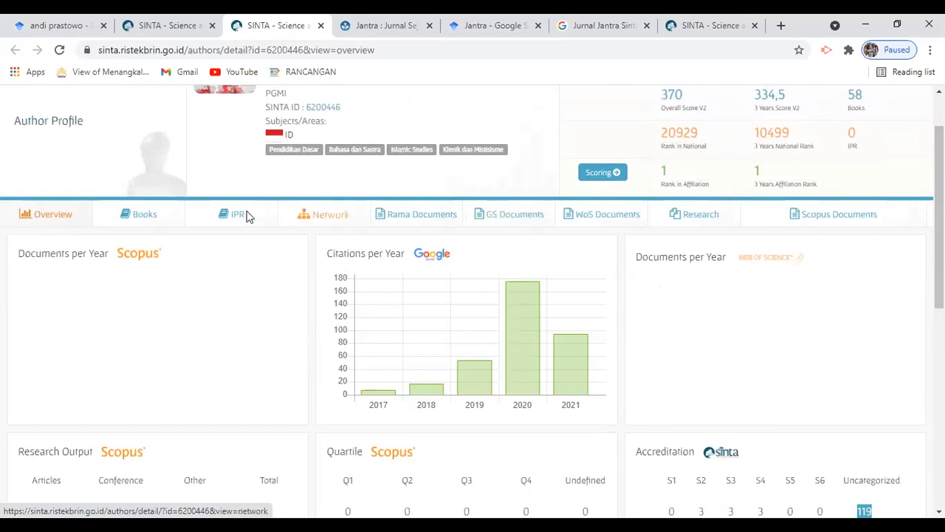
# List the author's 127 Google Scholar publications ranked by citations, then return to the Scholar results tab.
pyautogui.click(604, 221)
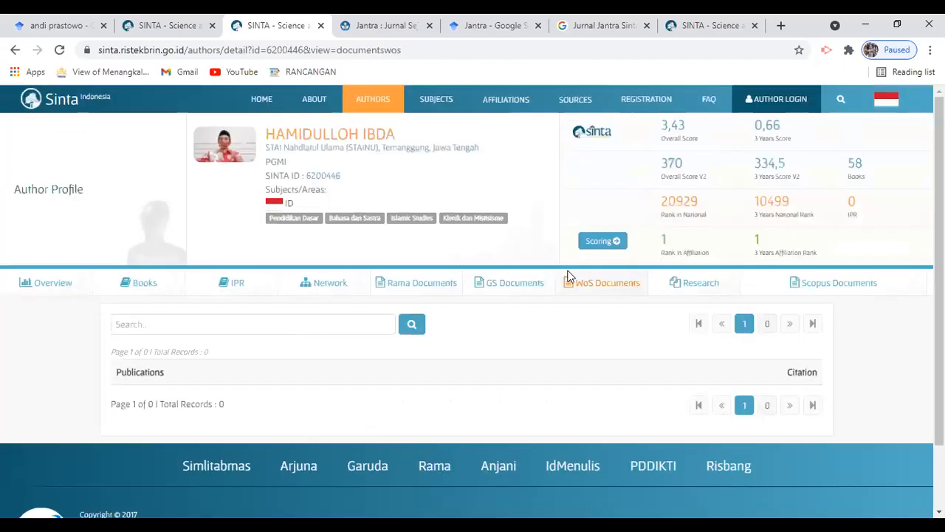
pyautogui.click(526, 288)
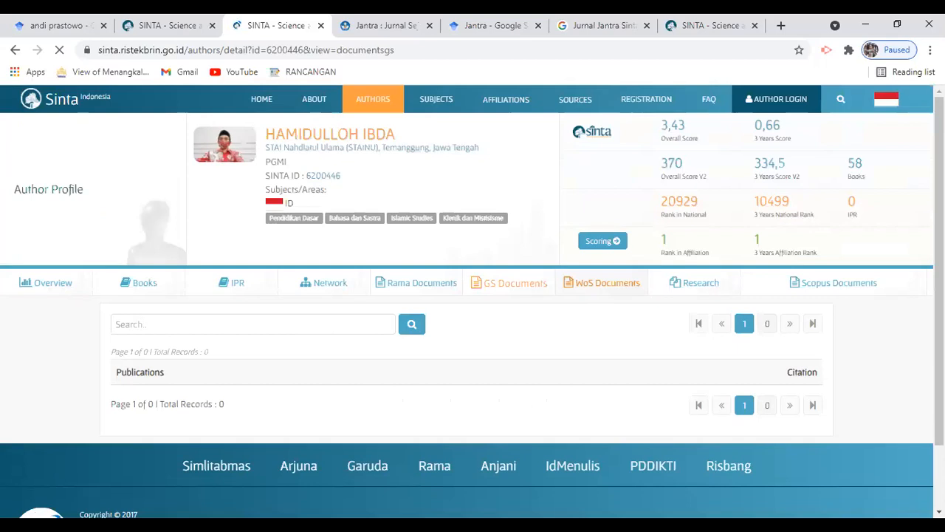
pyautogui.scroll(-4, 473, 296)
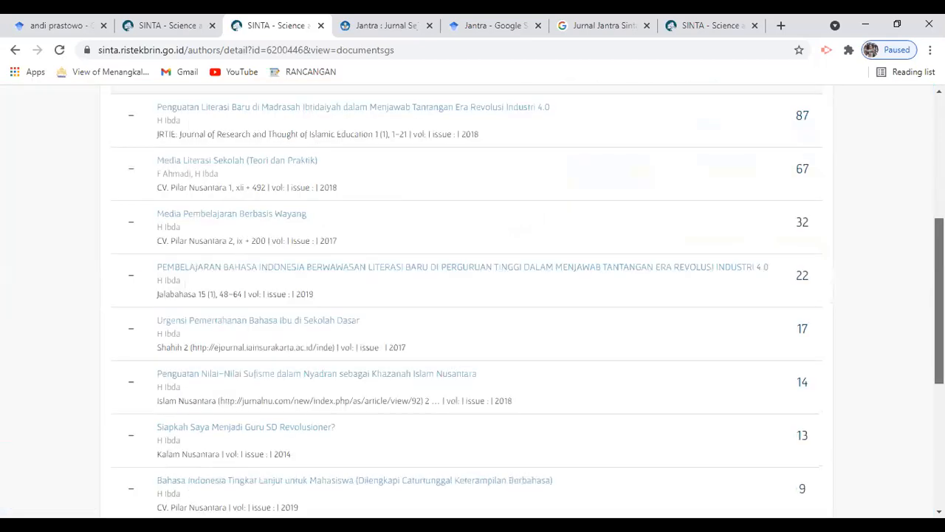
pyautogui.scroll(2, 473, 295)
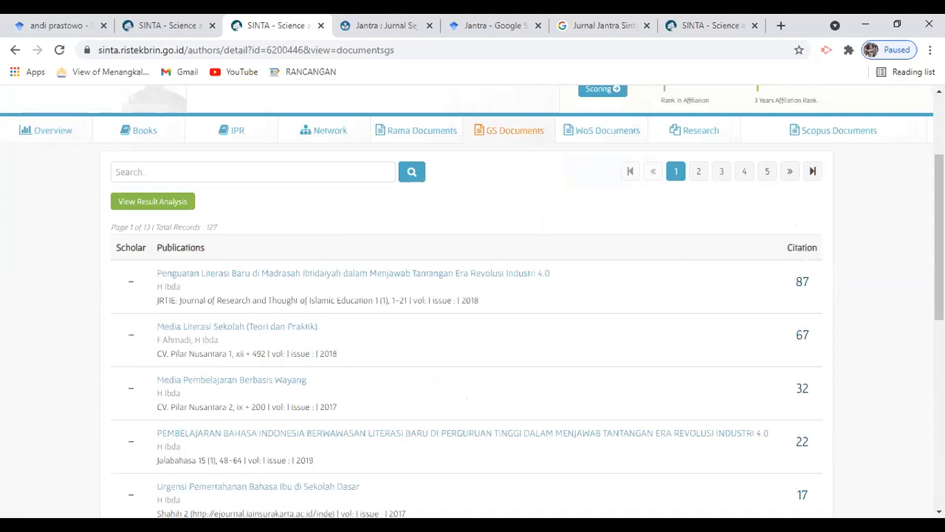
pyautogui.scroll(-3, 472, 295)
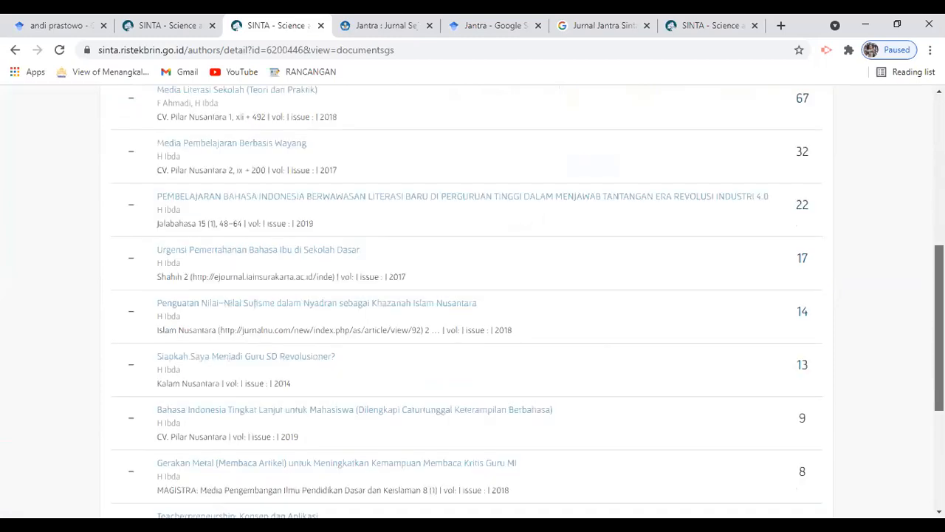
pyautogui.scroll(-3, 472, 296)
pyautogui.scroll(4, 473, 296)
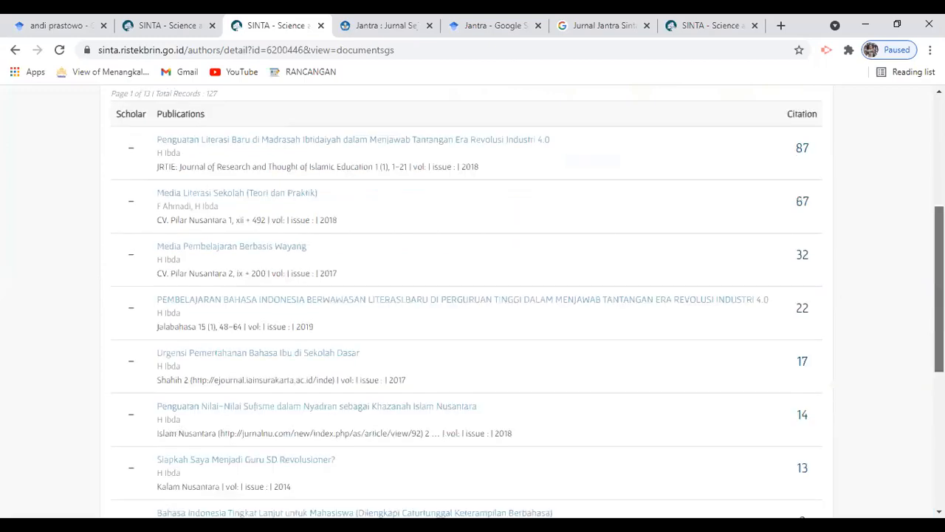
pyautogui.scroll(4, 472, 295)
pyautogui.scroll(1, 473, 295)
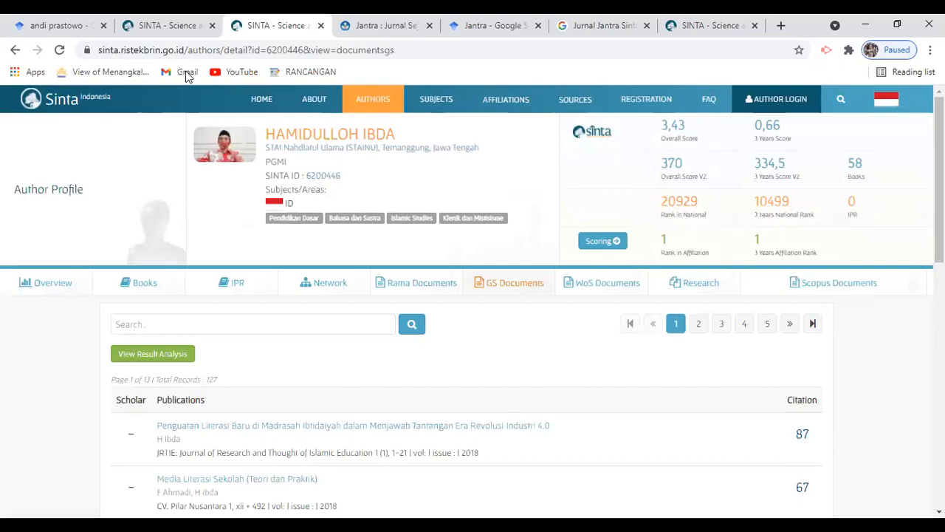
pyautogui.click(65, 20)
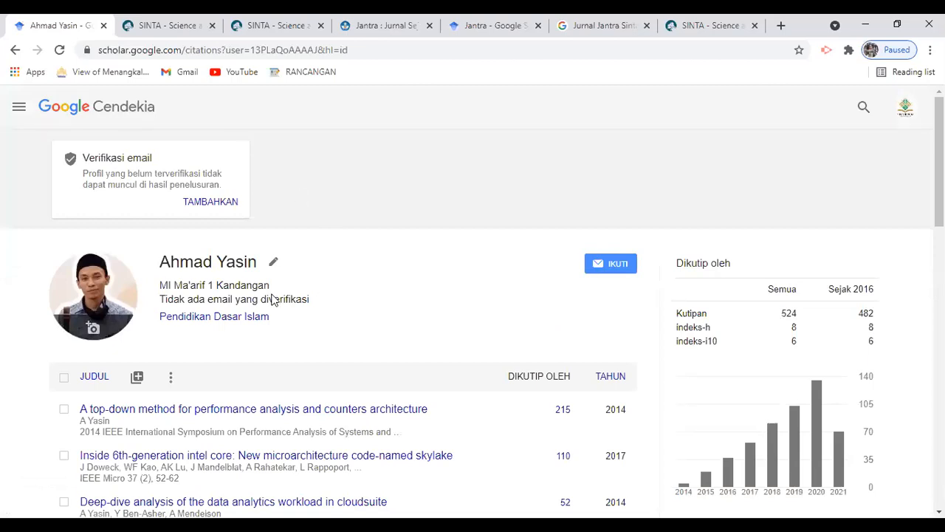
# On the 524-citation profile, highlight the 'no verified email' line and select the user ID in its address.
pyautogui.moveTo(162, 298); pyautogui.dragTo(306, 298)
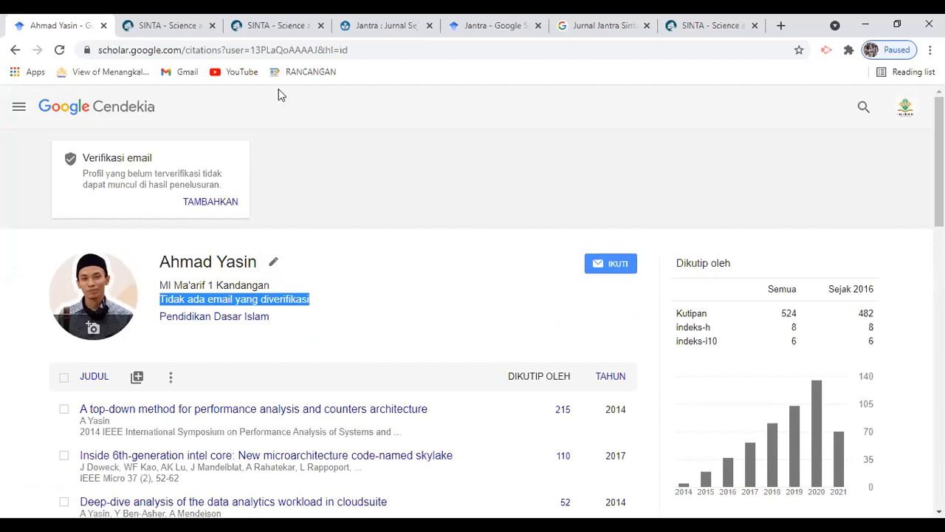
pyautogui.click(281, 52)
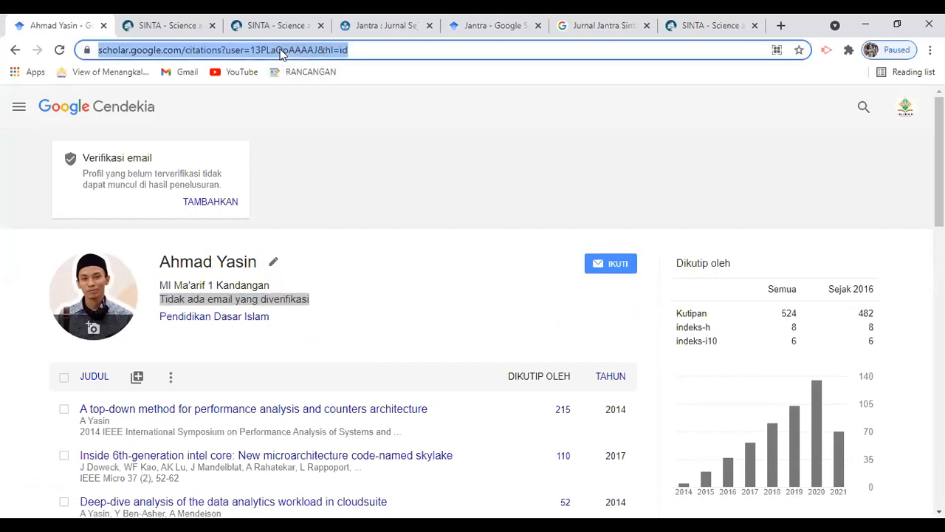
pyautogui.tripleClick(282, 52)
pyautogui.tripleClick(282, 51)
pyautogui.tripleClick(281, 52)
pyautogui.doubleClick(281, 50)
pyautogui.doubleClick(281, 50)
pyautogui.tripleClick(281, 50)
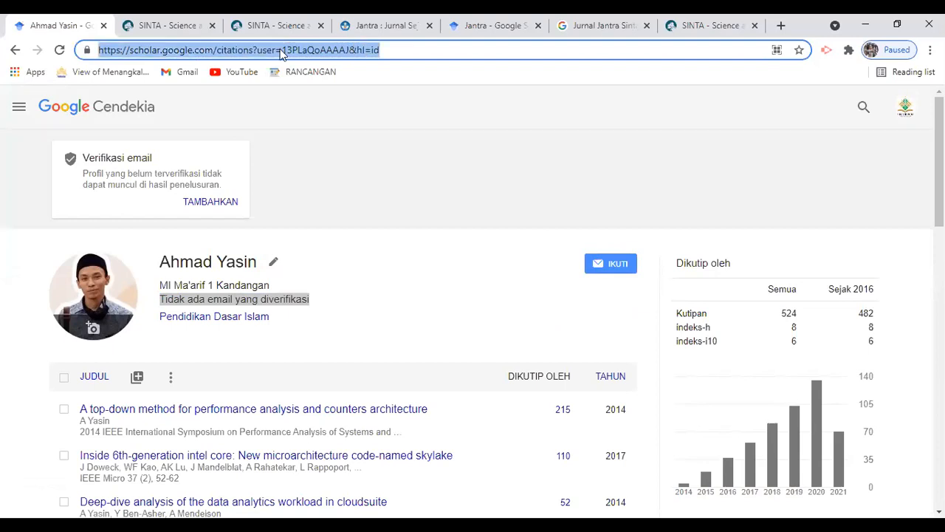
pyautogui.click(281, 50)
pyautogui.hotkey('shift', 'Right')
pyautogui.hotkey('shift', 'Right')
pyautogui.hotkey('shift', 'Right')
pyautogui.hotkey('shift', 'Right')
pyautogui.hotkey('shift', 'Right')
pyautogui.hotkey('shift', 'Right')
pyautogui.hotkey('shift', 'Right')
pyautogui.hotkey('shift', 'Right')
pyautogui.hotkey('shift', 'Right')
pyautogui.hotkey('shift', 'Right')
pyautogui.hotkey('shift', 'Right')
pyautogui.hotkey('shift', 'Right')
pyautogui.hotkey('shift', 'Right')
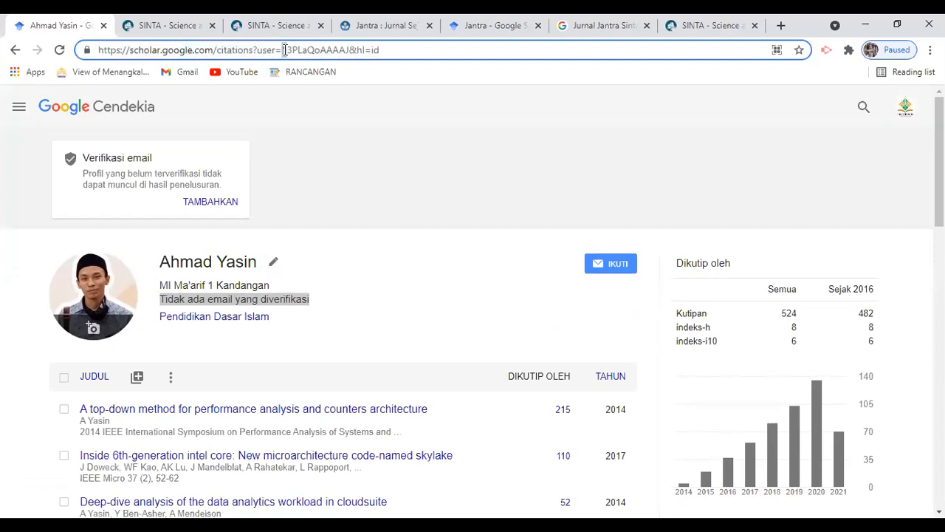
pyautogui.hotkey('shift', 'Left')
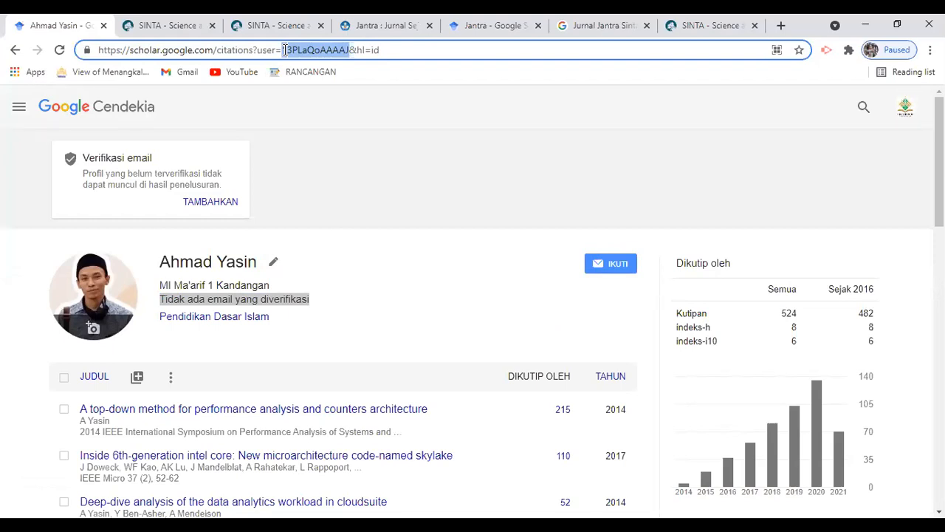
pyautogui.click(285, 50)
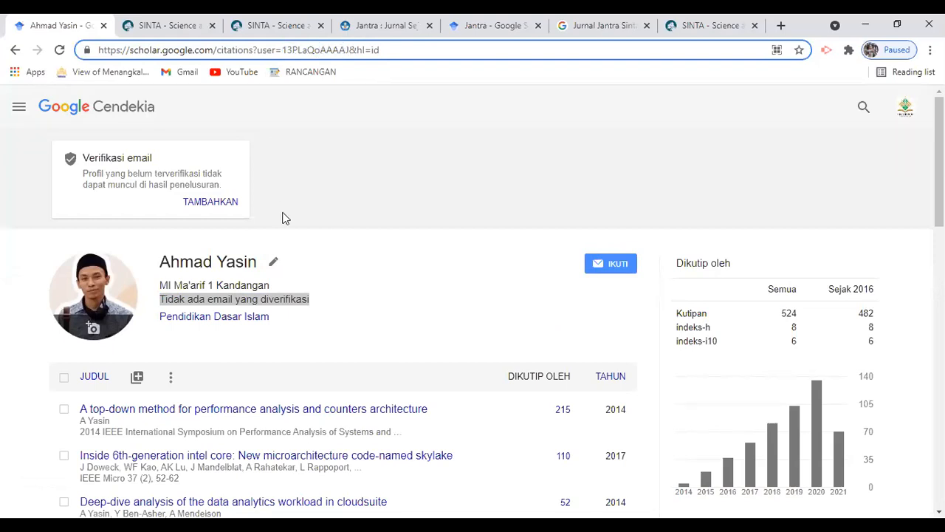
pyautogui.tripleClick(281, 299)
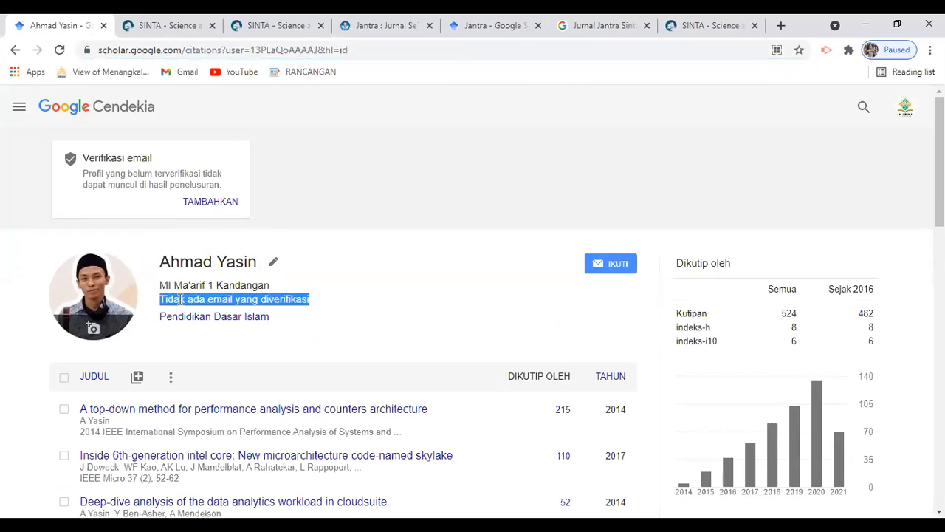
# Open the Google Cendekia home page in a new tab from the logo link.
pyautogui.rightClick(122, 102)
pyautogui.click(163, 111)
pyautogui.click(144, 20)
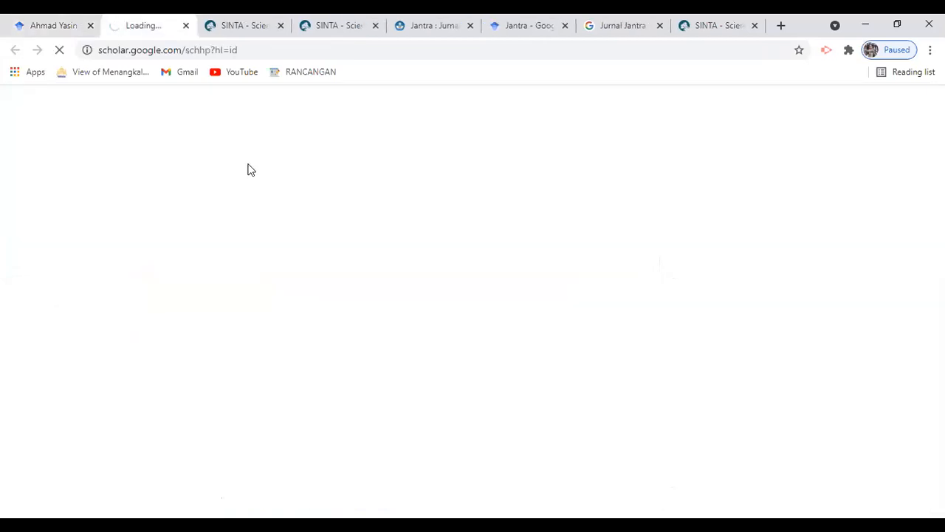
pyautogui.click(56, 26)
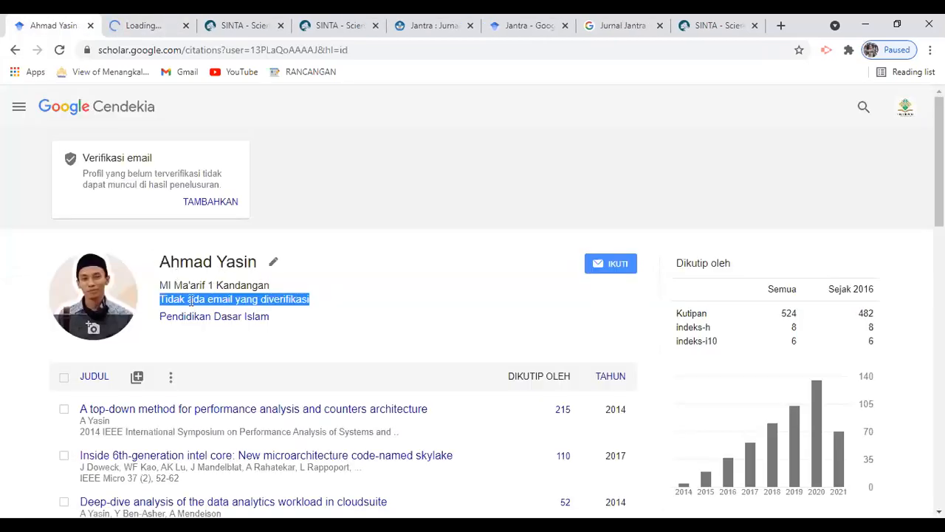
pyautogui.click(202, 283)
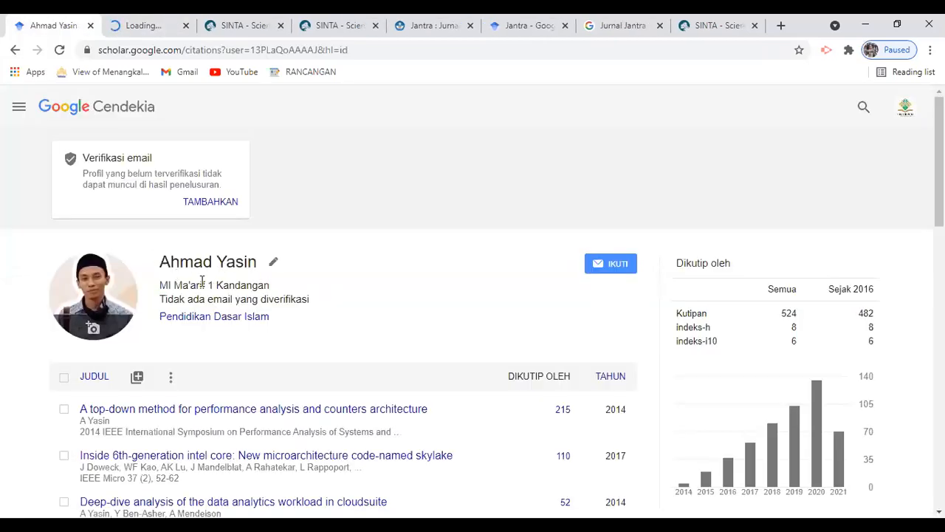
pyautogui.click(143, 23)
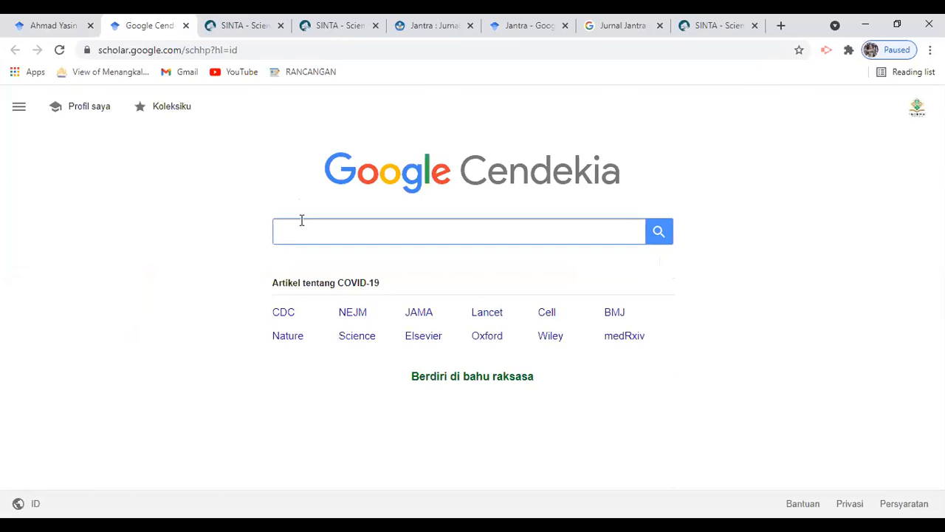
# Search the SINTA author's name and highlight the verified email on their 351-citation profile.
pyautogui.write('Ham')
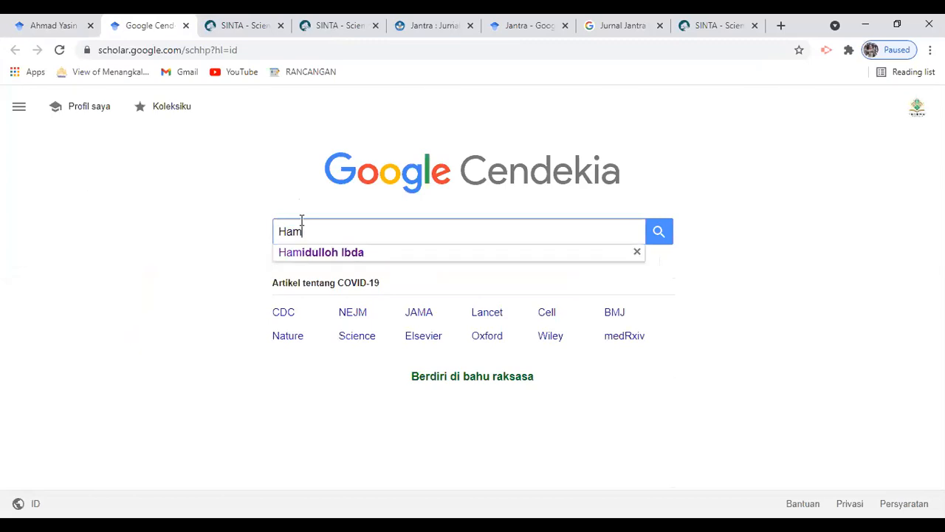
pyautogui.click(323, 252)
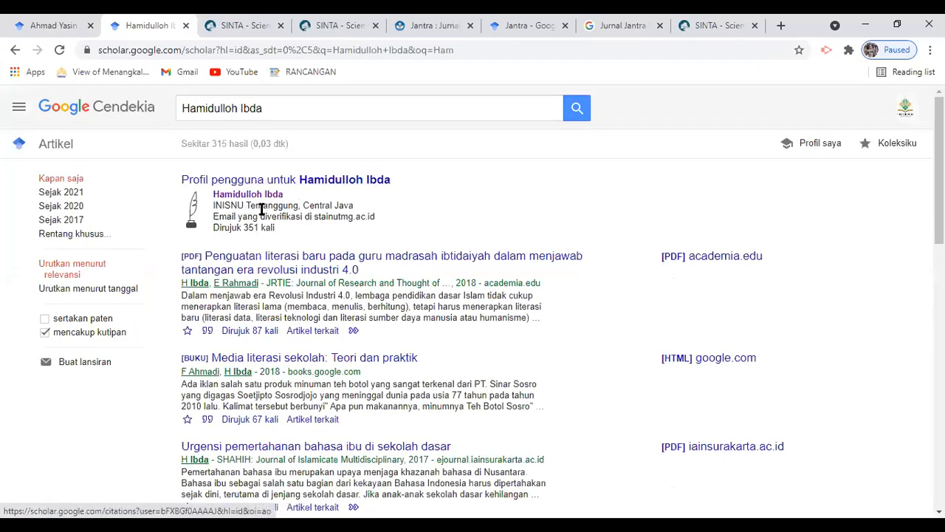
pyautogui.moveTo(302, 217); pyautogui.dragTo(377, 217)
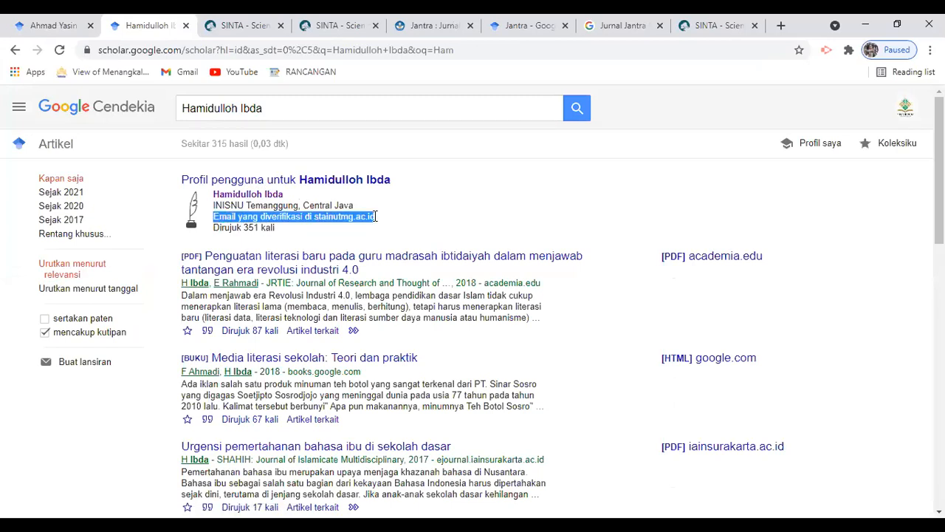
pyautogui.rightClick(269, 196)
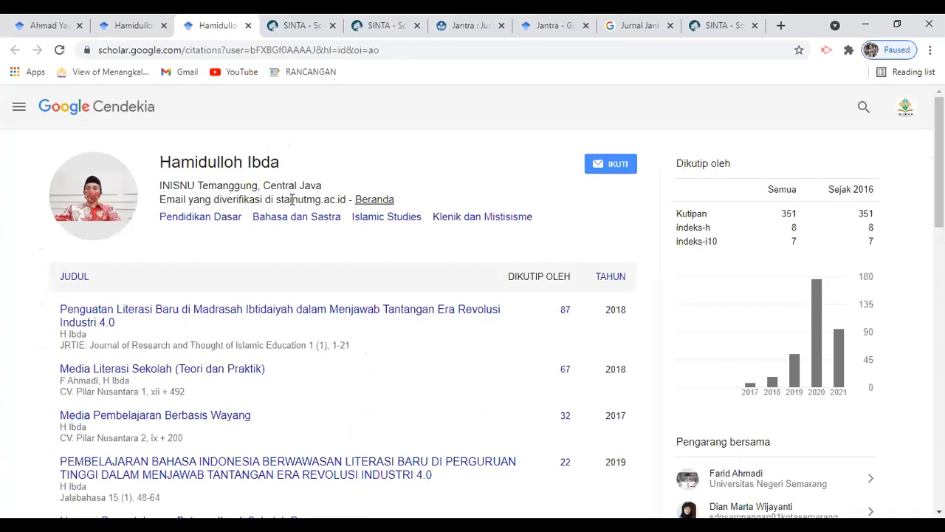
pyautogui.moveTo(291, 199); pyautogui.dragTo(167, 199)
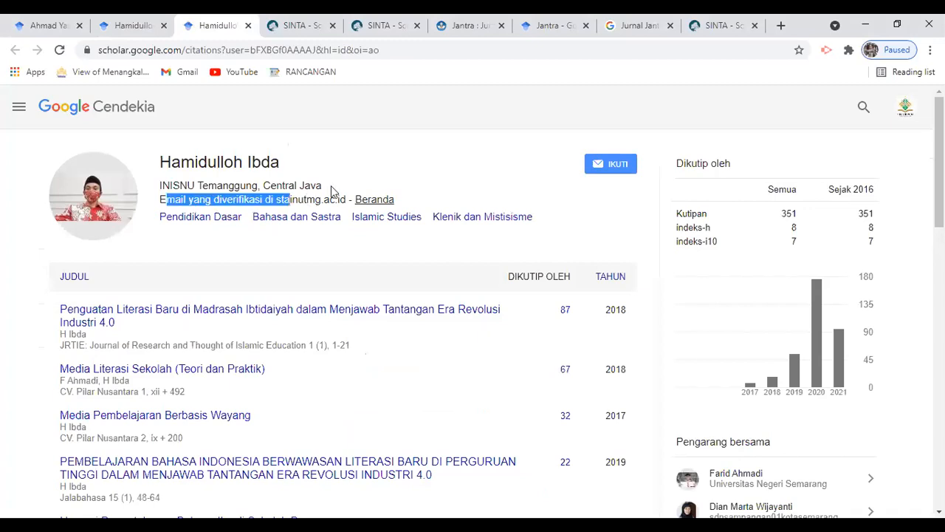
pyautogui.click(19, 112)
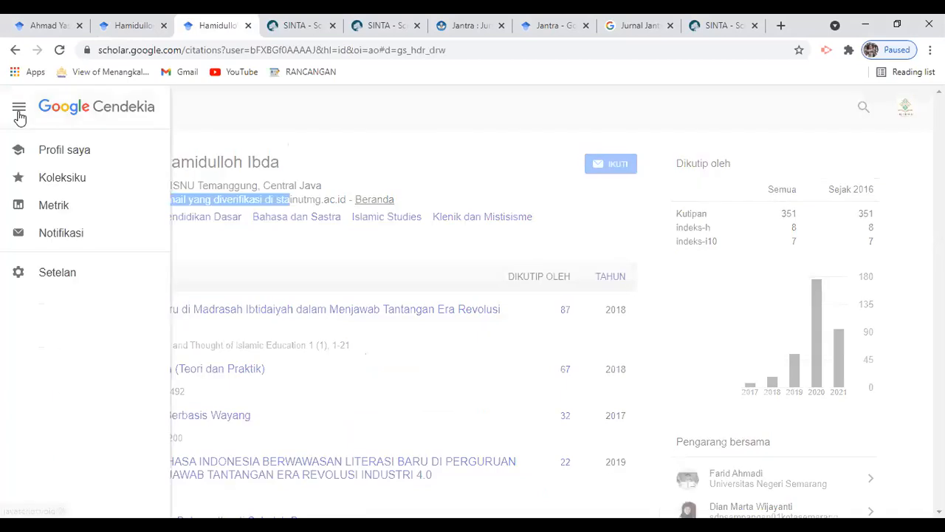
pyautogui.click(517, 102)
pyautogui.click(910, 109)
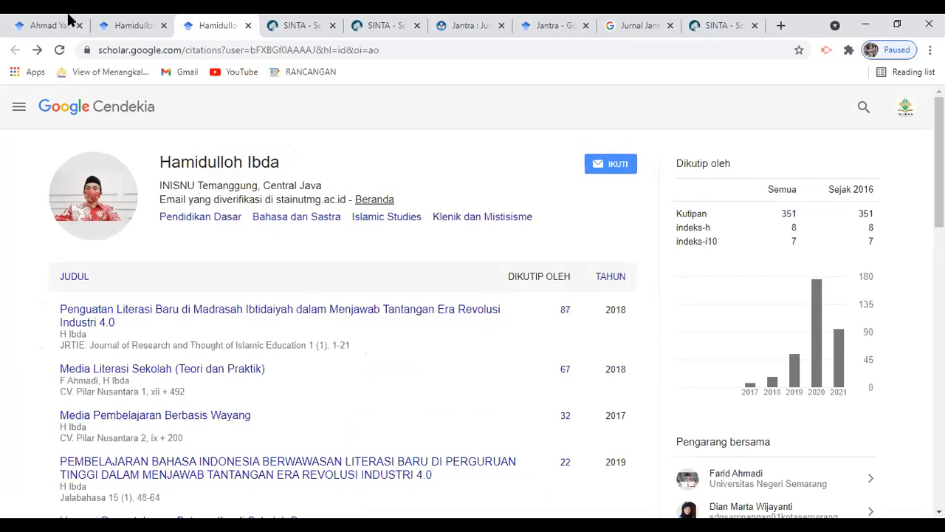
# Search another researcher, open their profile in a new tab, and highlight its verified email and 534 citations.
pyautogui.click(70, 21)
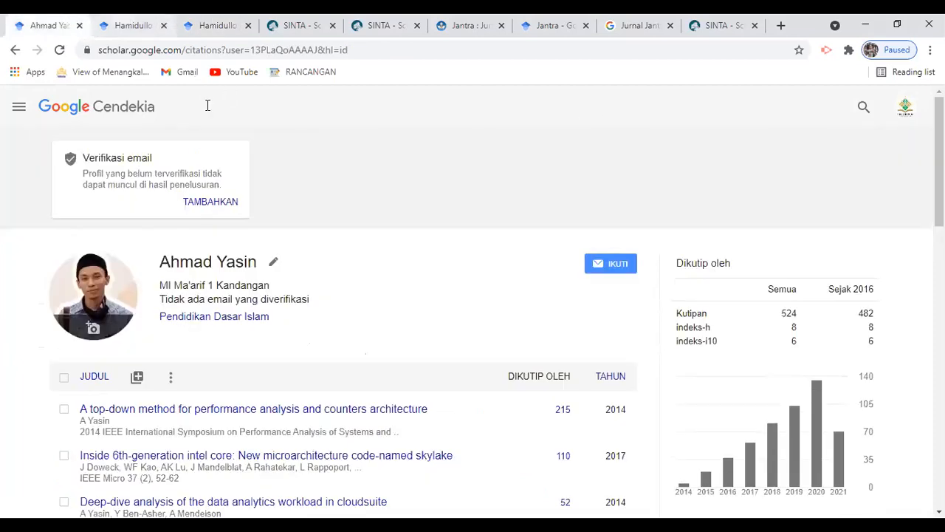
pyautogui.hotkey('ctrl', 'Tab')
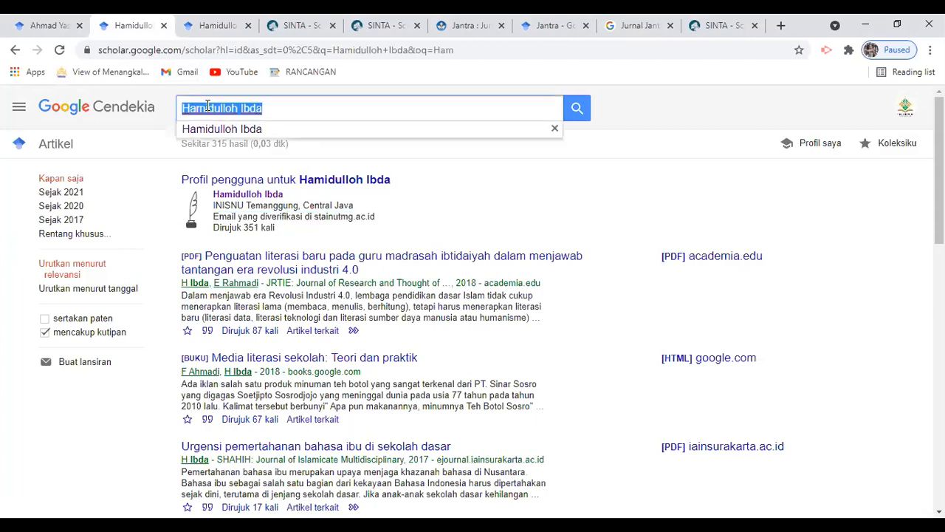
pyautogui.write('Ahmad Yasin')
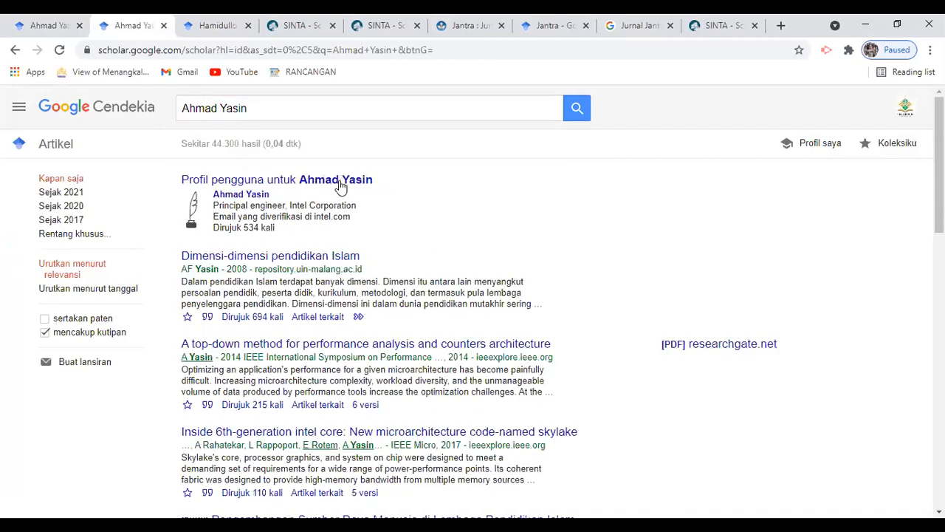
pyautogui.rightClick(245, 201)
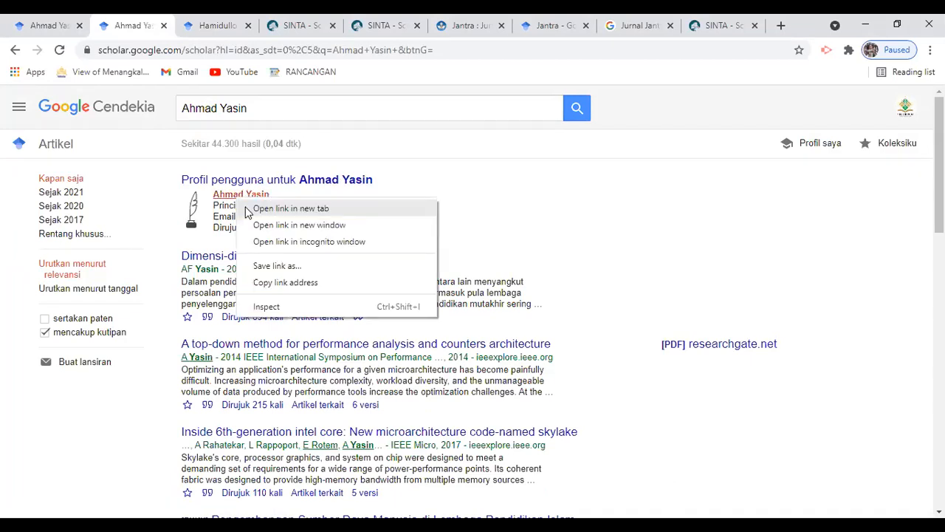
pyautogui.click(291, 208)
pyautogui.hotkey('ctrl', 'Tab')
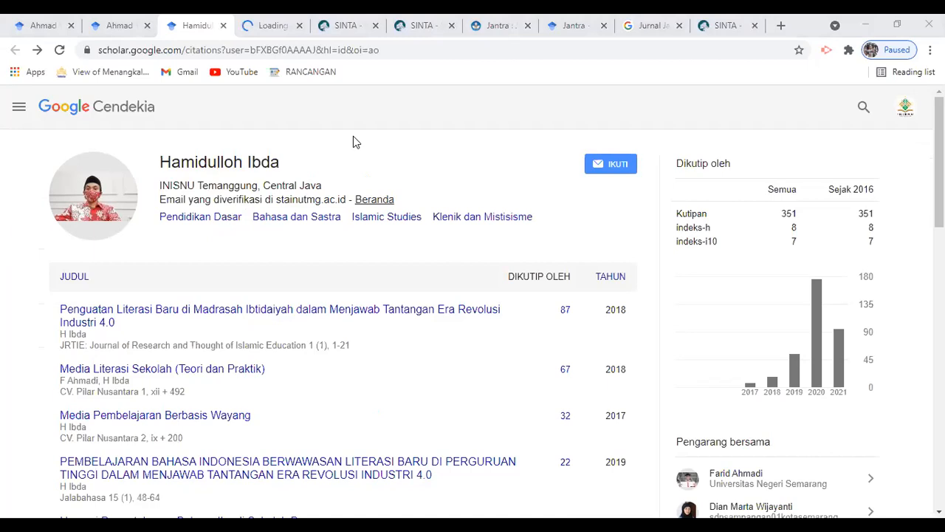
pyautogui.hotkey('ctrl', 'Tab')
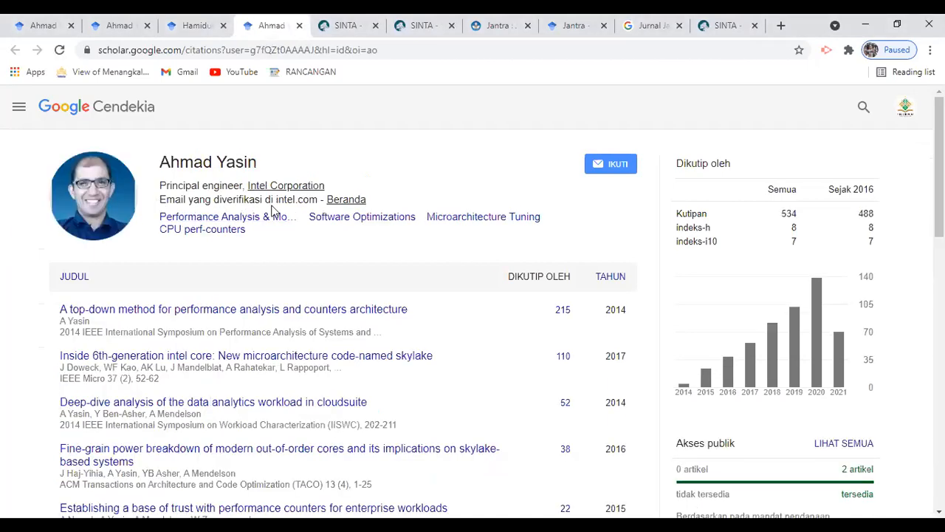
pyautogui.tripleClick(368, 197)
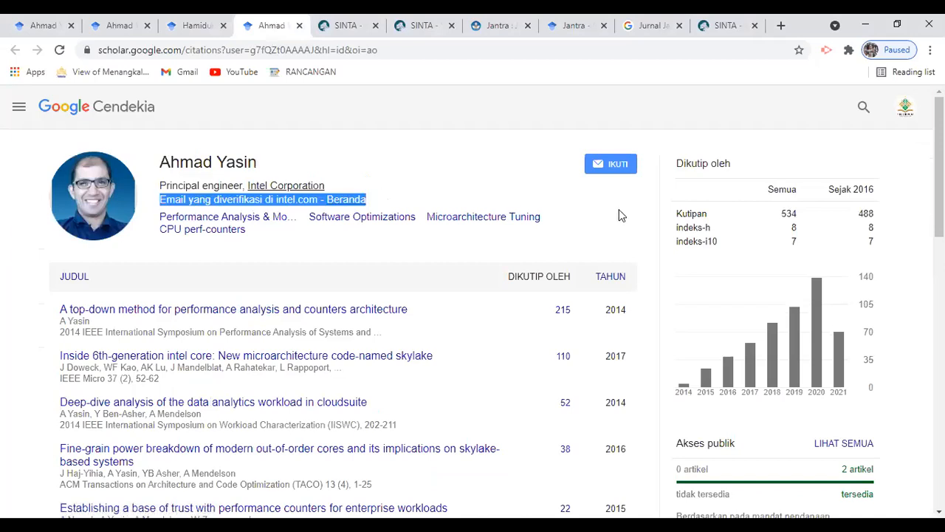
pyautogui.doubleClick(789, 213)
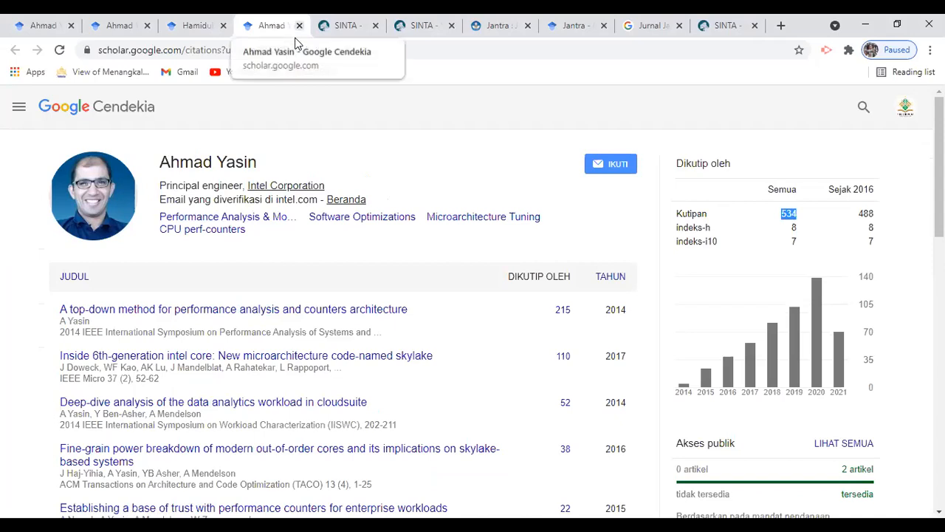
# Close the extra profile and search-result tabs to return to the unverified author profile.
pyautogui.hotkey('ctrl', 'w')
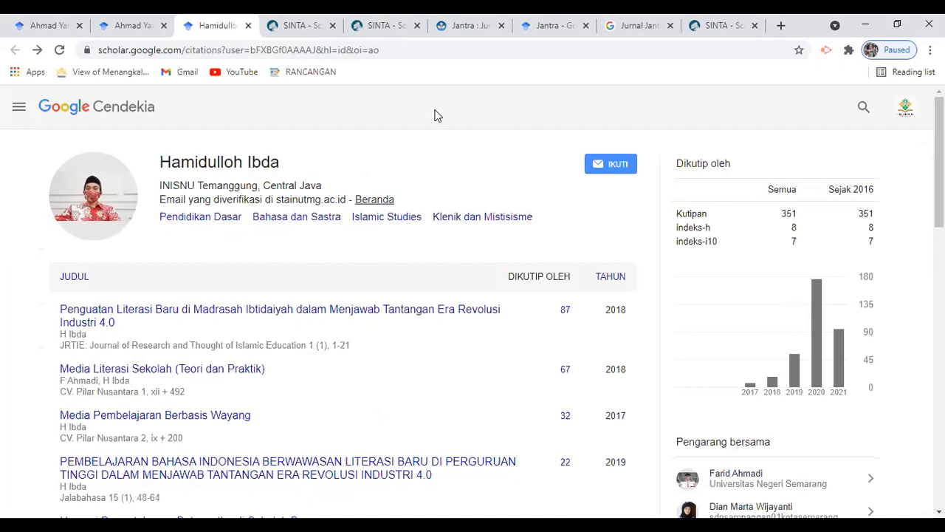
pyautogui.click(84, 18)
pyautogui.click(133, 19)
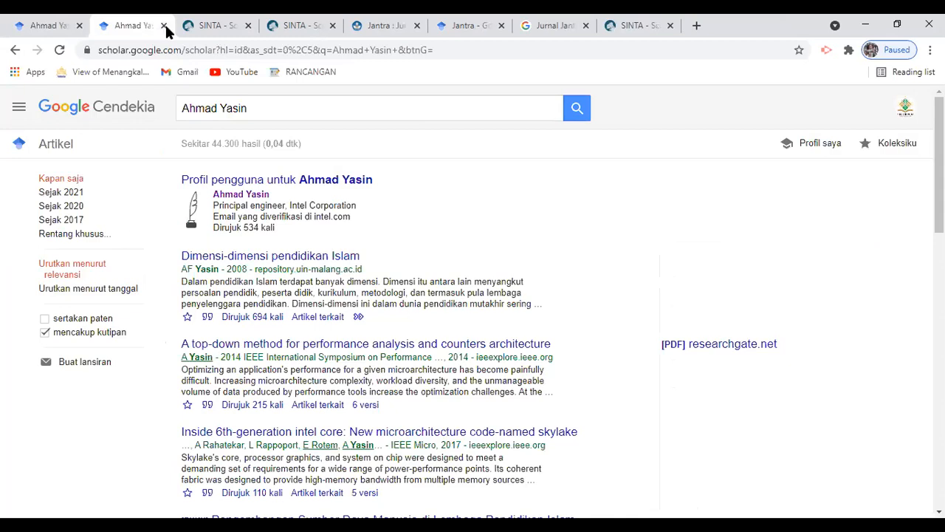
pyautogui.hotkey('ctrl', 'w')
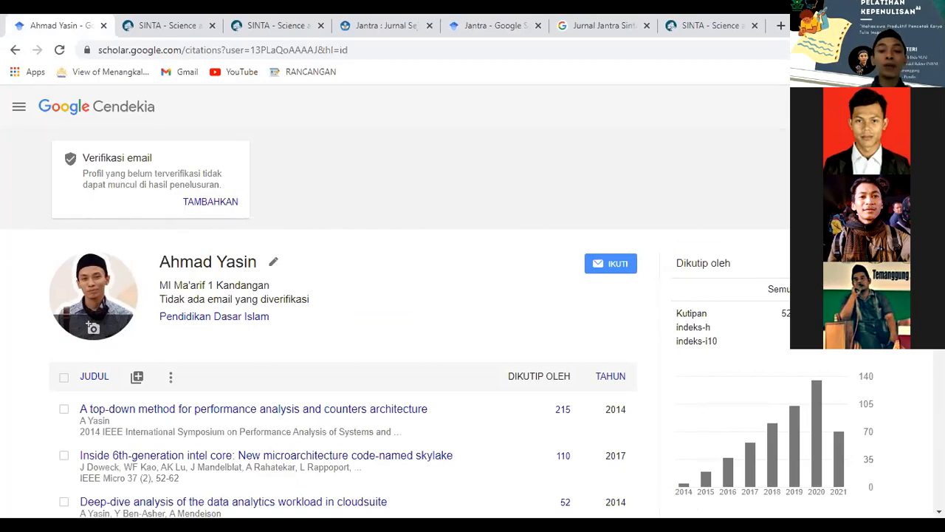
# Open the article list's three-dot menu and its + add options, after briefly opening Edit profil.
pyautogui.scroll(-3, 332, 295)
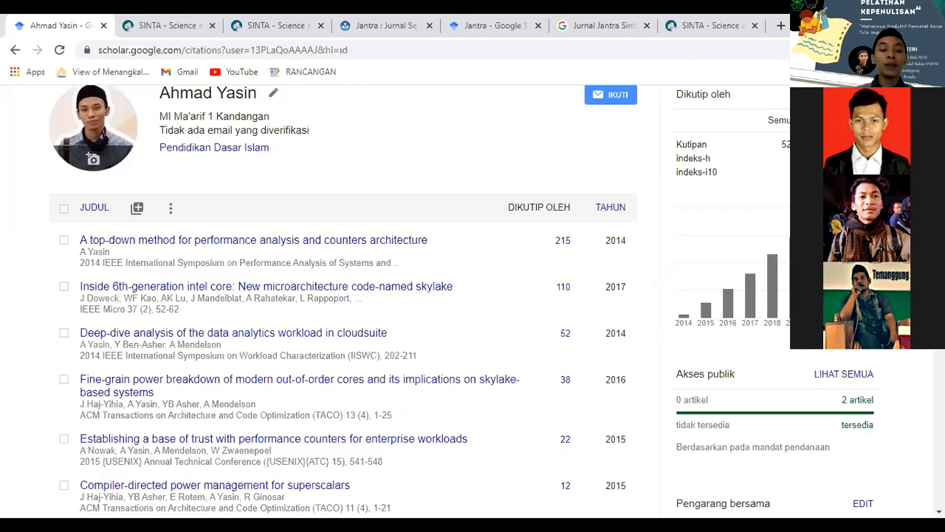
pyautogui.scroll(1, 299, 153)
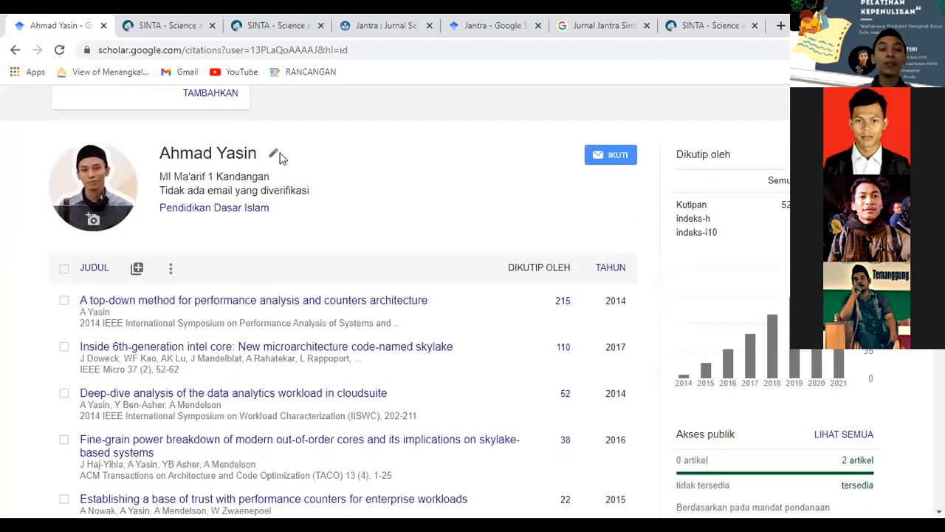
pyautogui.click(280, 156)
pyautogui.click(321, 147)
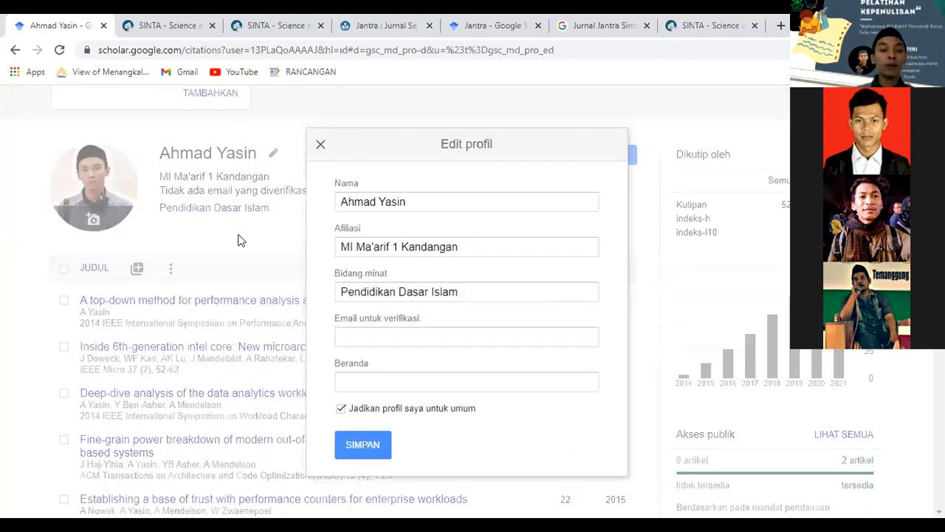
pyautogui.click(170, 269)
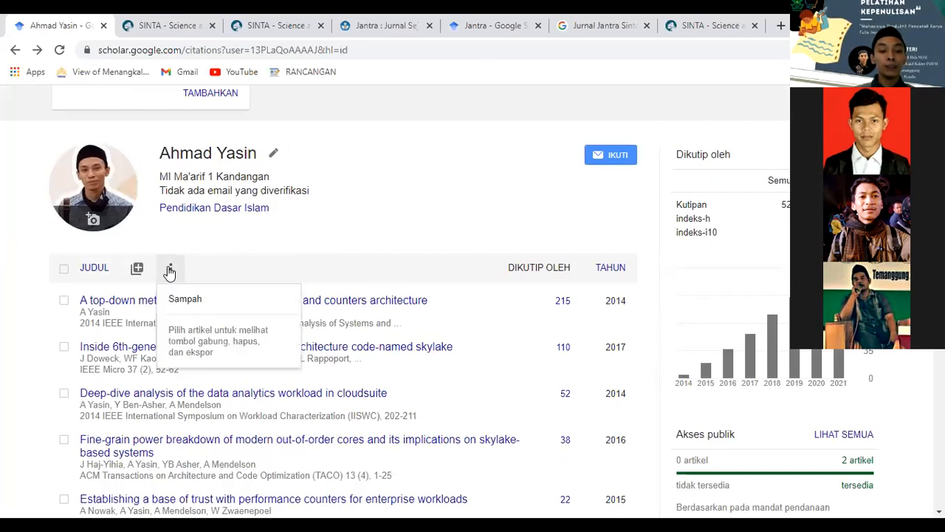
pyautogui.click(143, 286)
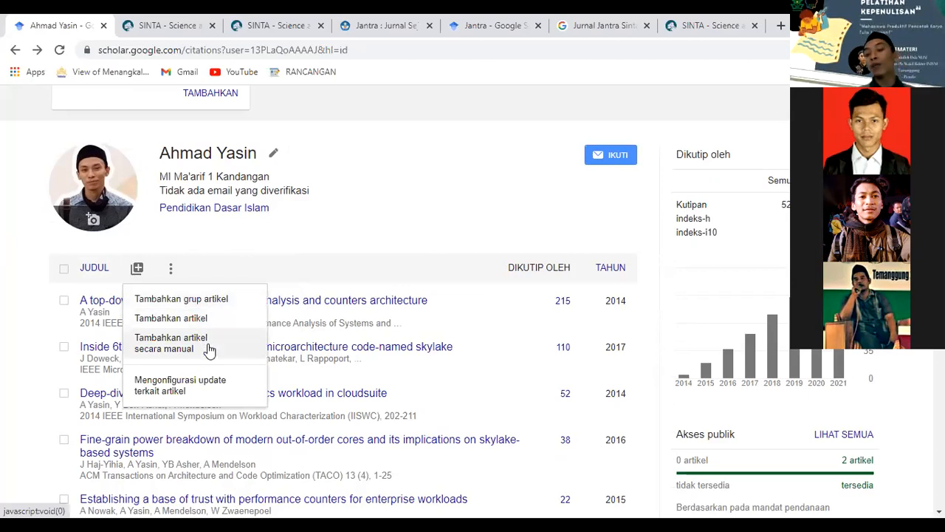
# Start a manual Lainnya article titled 'Meneguhkan Kesamaan PGMI dan PGSD' with the profile owner as author.
pyautogui.click(209, 347)
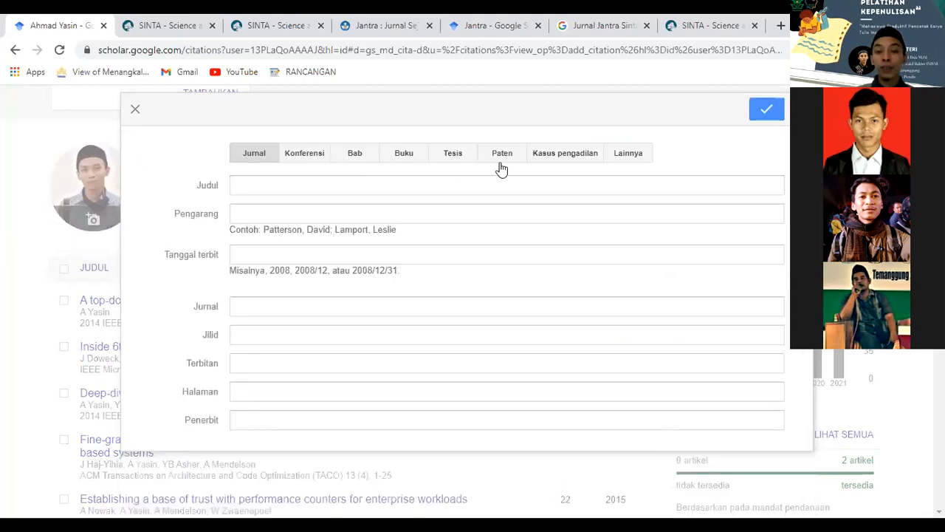
pyautogui.click(261, 188)
pyautogui.click(262, 187)
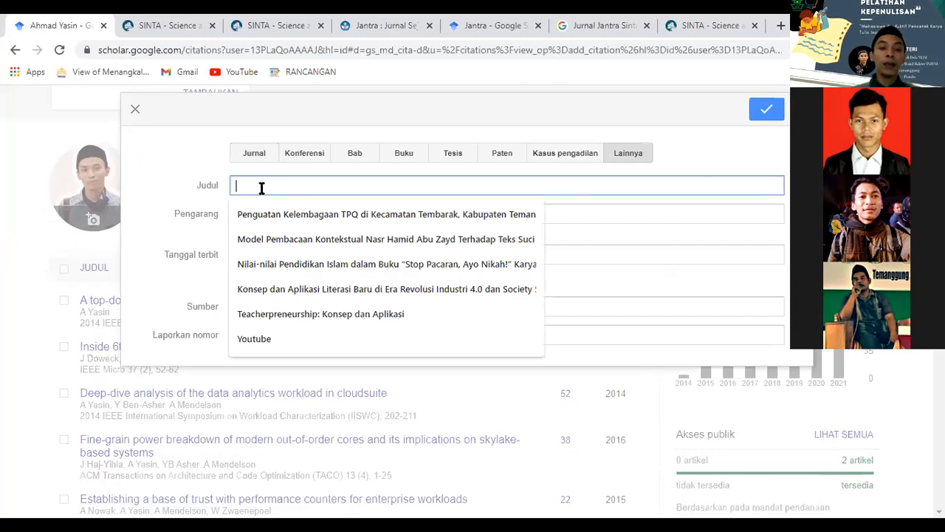
pyautogui.write('Mengguhkan Kesamaan PGN')
pyautogui.press('BackSpace')
pyautogui.write('MI dan PGSD')
pyautogui.press('Tab')
pyautogui.write('Hamidulloh I')
pyautogui.hotkey('ctrl', 'a')
pyautogui.write('Ahmad Yasin')
pyautogui.press('Tab')
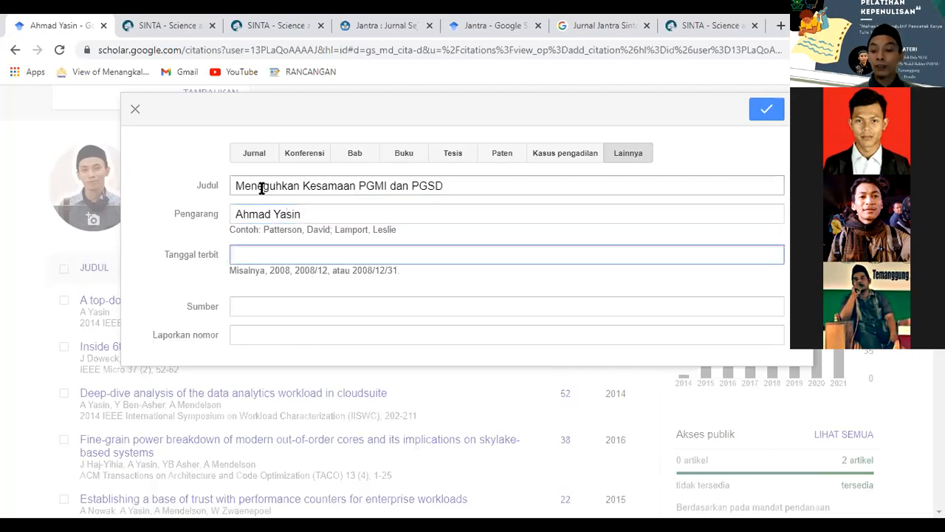
# Correct the publication date to 2021/07/07 and save the manual article.
pyautogui.write('7 Juli 20221')
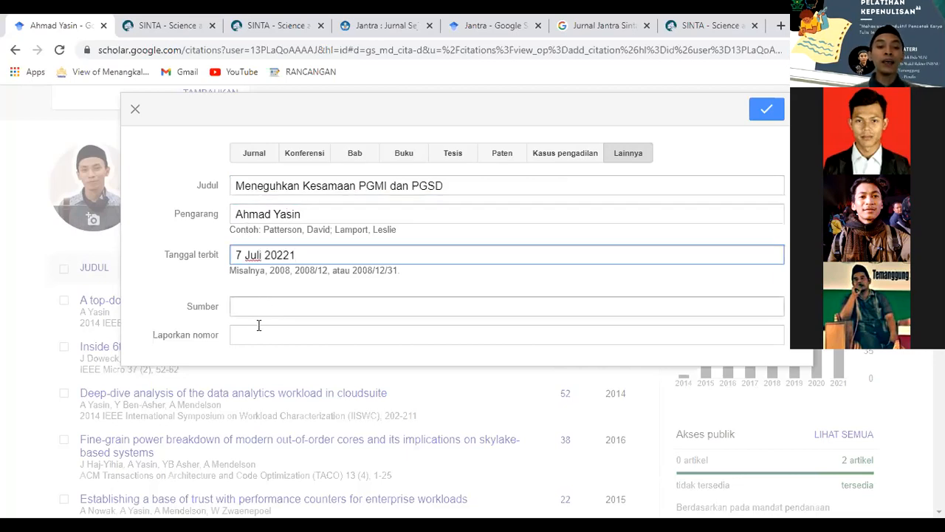
pyautogui.press('Tab')
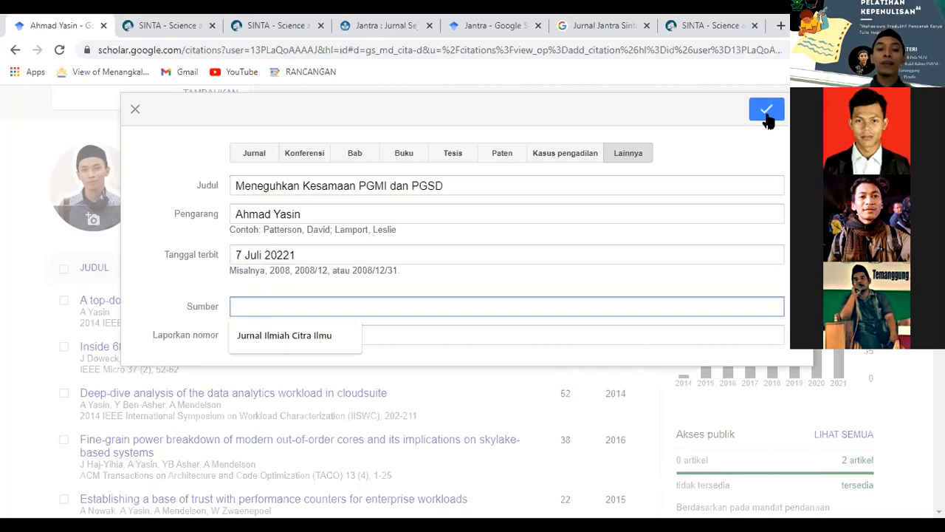
pyautogui.click(766, 111)
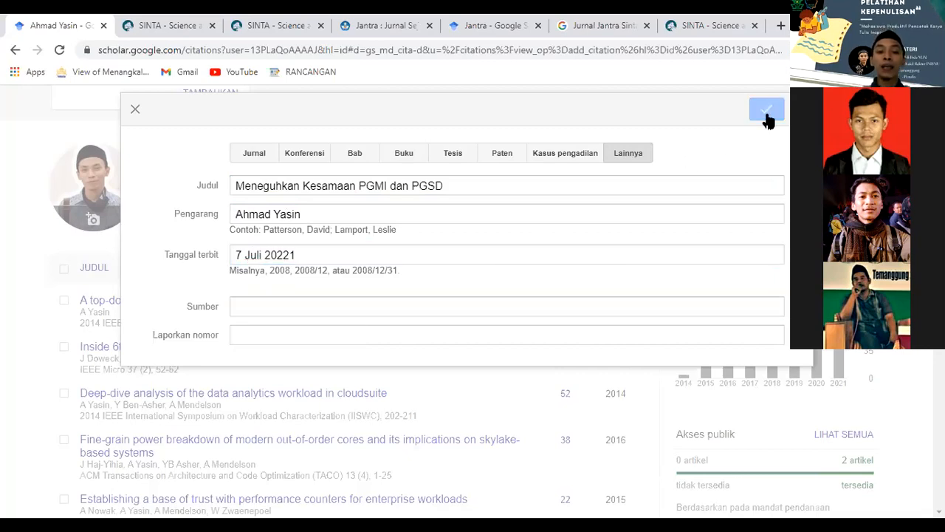
pyautogui.tripleClick(467, 255)
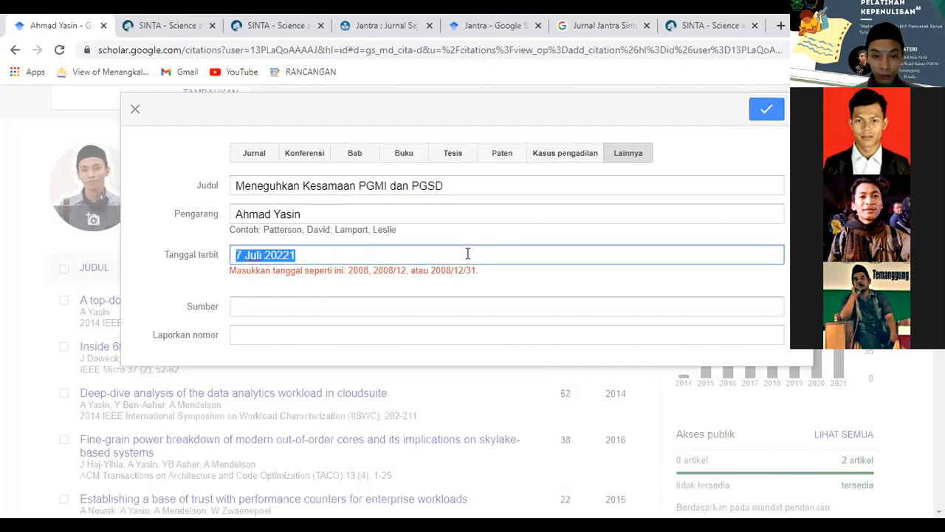
pyautogui.write('06')
pyautogui.press('BackSpace')
pyautogui.press('BackSpace')
pyautogui.write('07/07/2021')
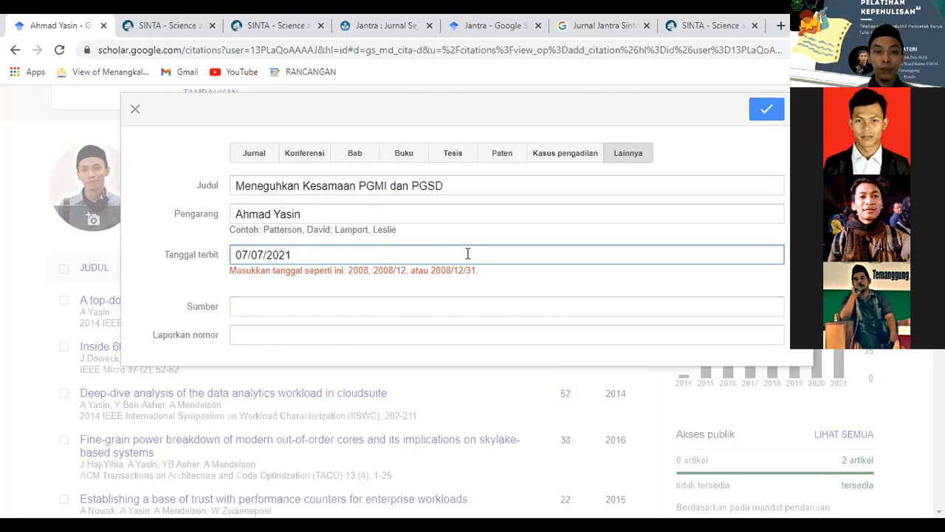
pyautogui.hotkey('ctrl', 'shift', 'Left')
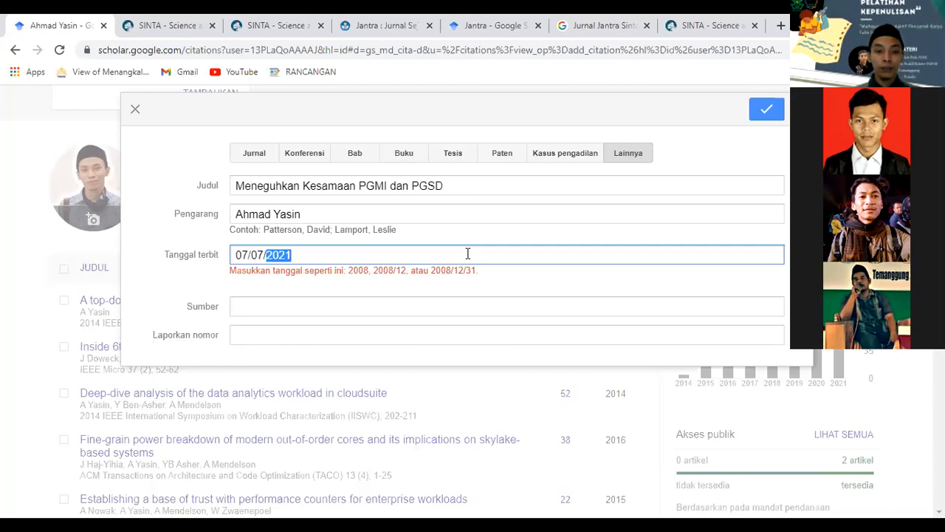
pyautogui.press('BackSpace')
pyautogui.press('BackSpace')
pyautogui.press('BackSpace')
pyautogui.press('BackSpace')
pyautogui.press('BackSpace')
pyautogui.press('BackSpace')
pyautogui.press('BackSpace')
pyautogui.write('2021')
pyautogui.write('/07')
pyautogui.write('/02')
pyautogui.press('BackSpace')
pyautogui.write('7')
pyautogui.click(449, 306)
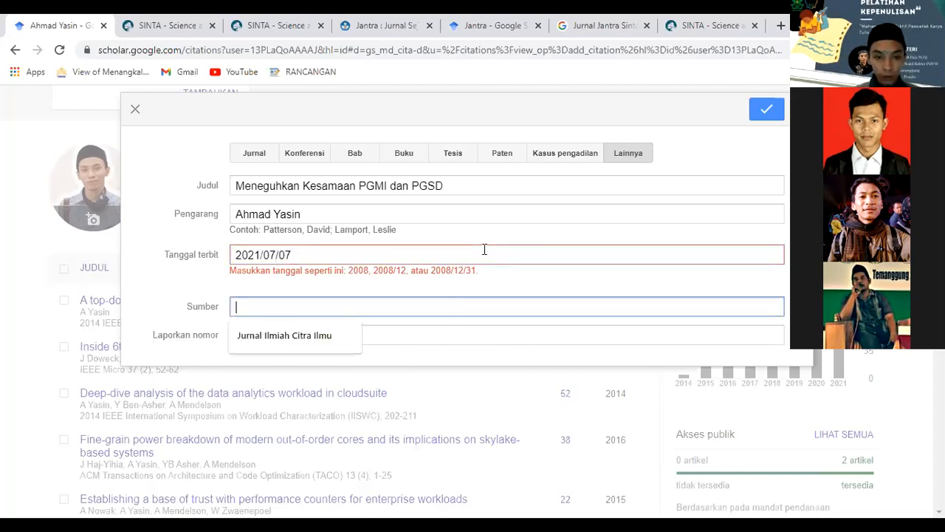
pyautogui.click(484, 250)
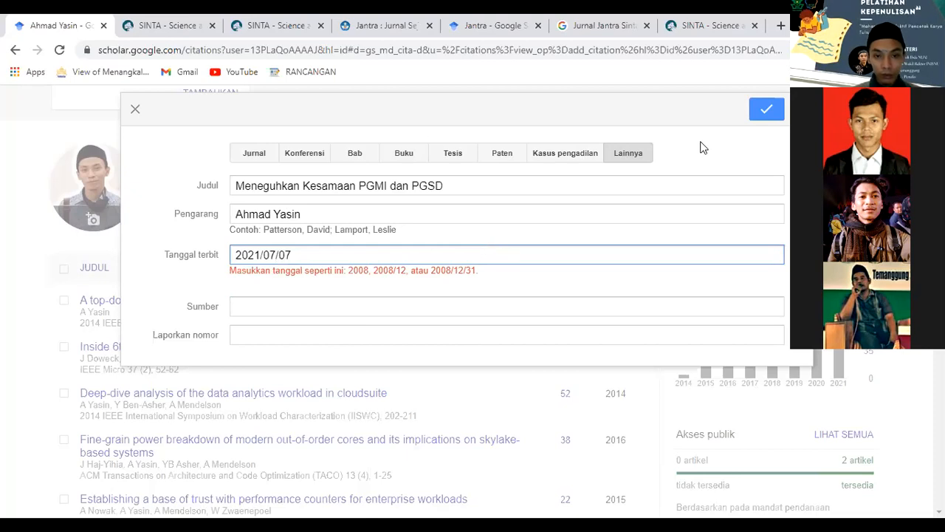
pyautogui.click(753, 114)
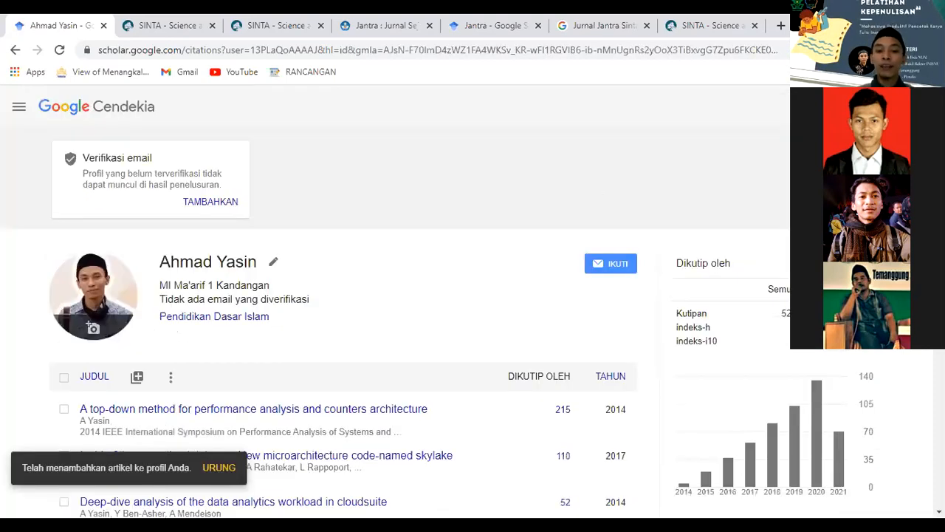
# Load the profile's remaining articles and open the 'Meneguhkan Kesamaan PGMI dan PGSD' entry.
pyautogui.scroll(-5, 332, 296)
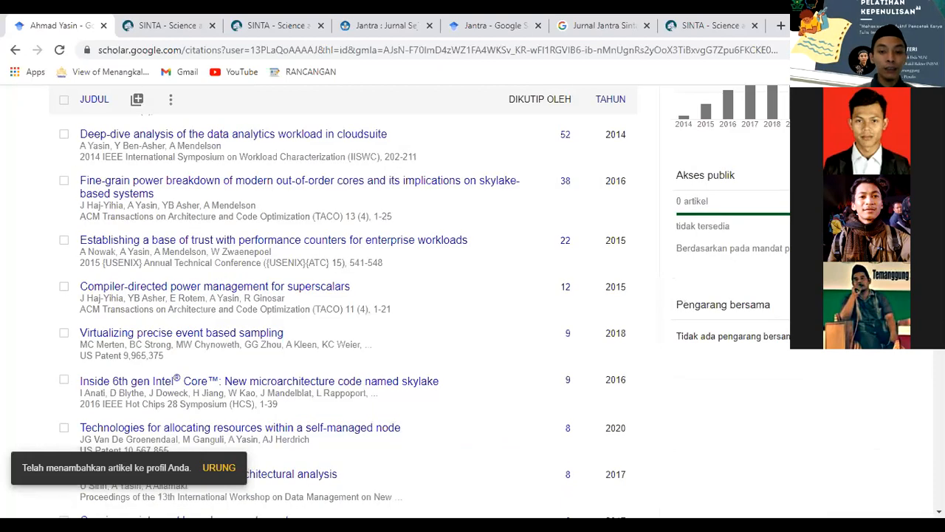
pyautogui.scroll(-1, 332, 295)
pyautogui.scroll(3, 333, 295)
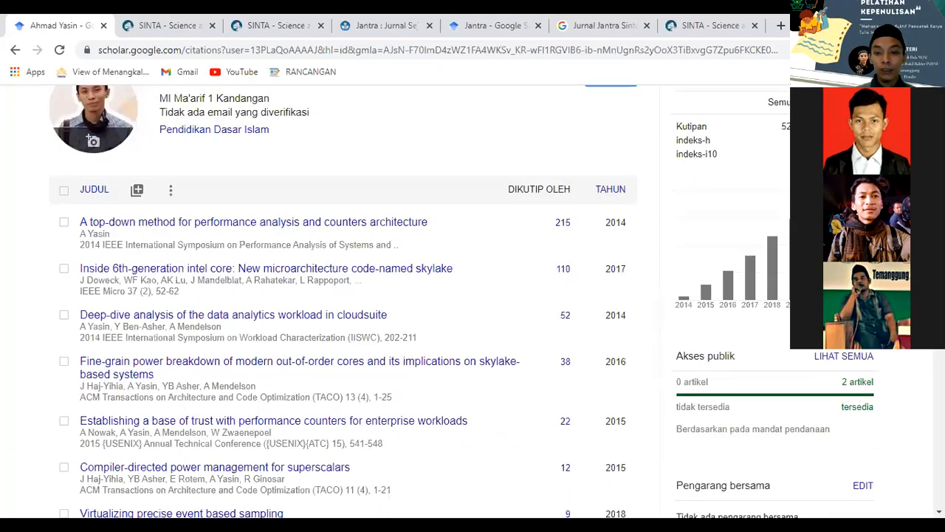
pyautogui.scroll(-5, 332, 295)
pyautogui.scroll(-5, 332, 296)
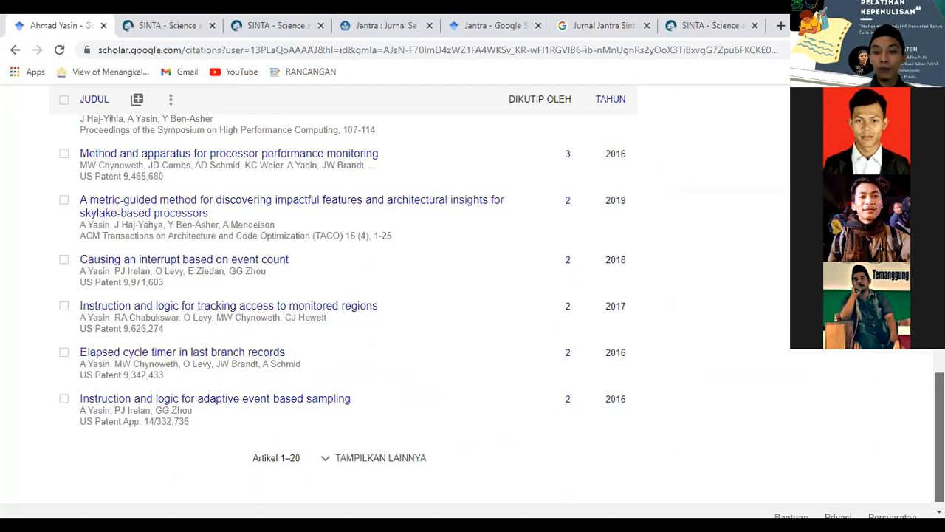
pyautogui.click(380, 458)
pyautogui.scroll(-7, 380, 458)
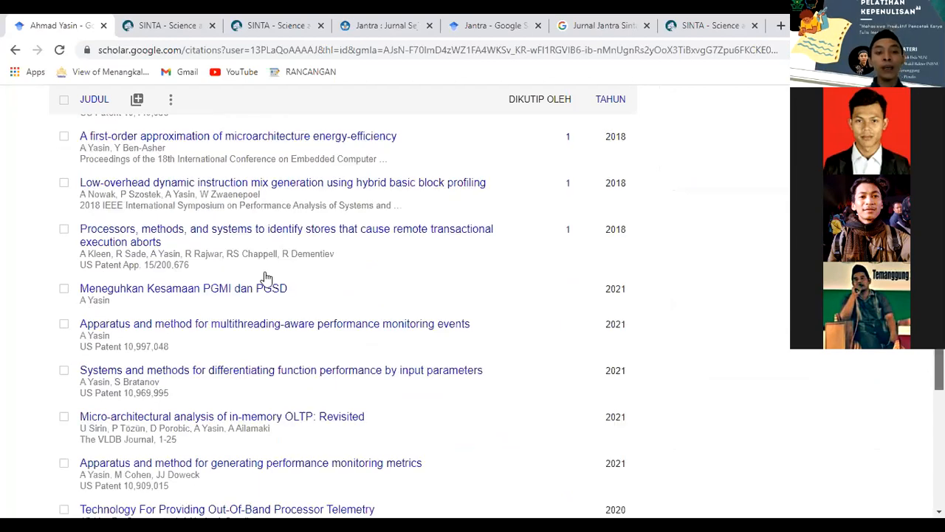
pyautogui.scroll(-1, 266, 278)
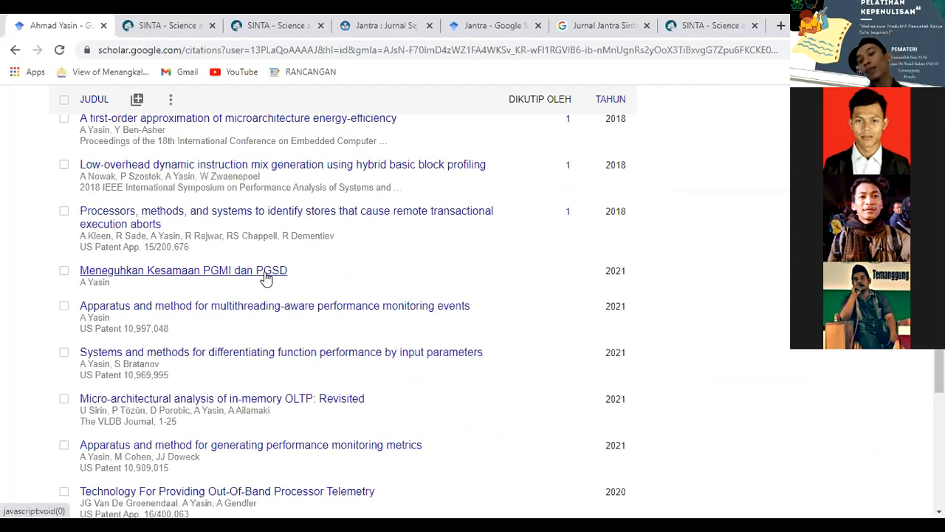
pyautogui.click(266, 278)
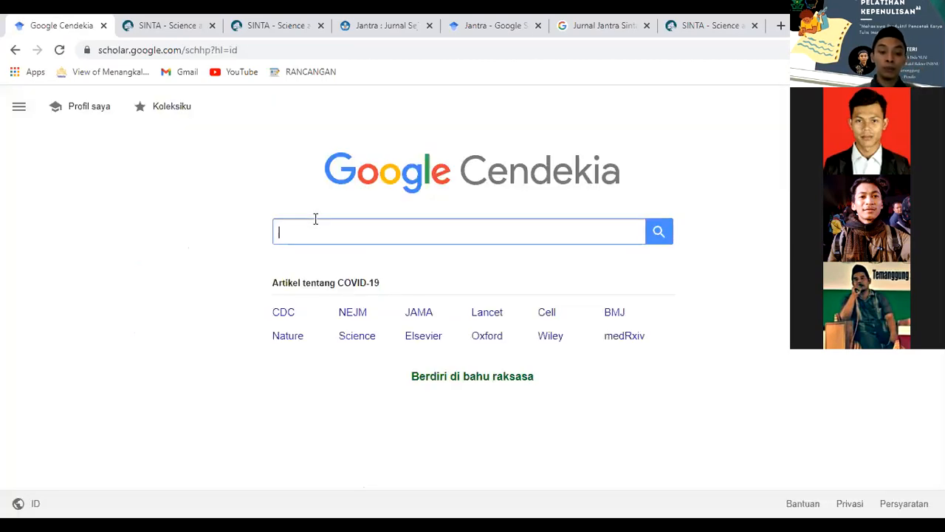
# Search Google Scholar for a research-methods author's name, trying an alternate spelling before reverting.
pyautogui.write('Sugu')
pyautogui.press('BackSpace')
pyautogui.press('BackSpace')
pyautogui.write('uy')
pyautogui.press('BackSpace')
pyautogui.press('BackSpace')
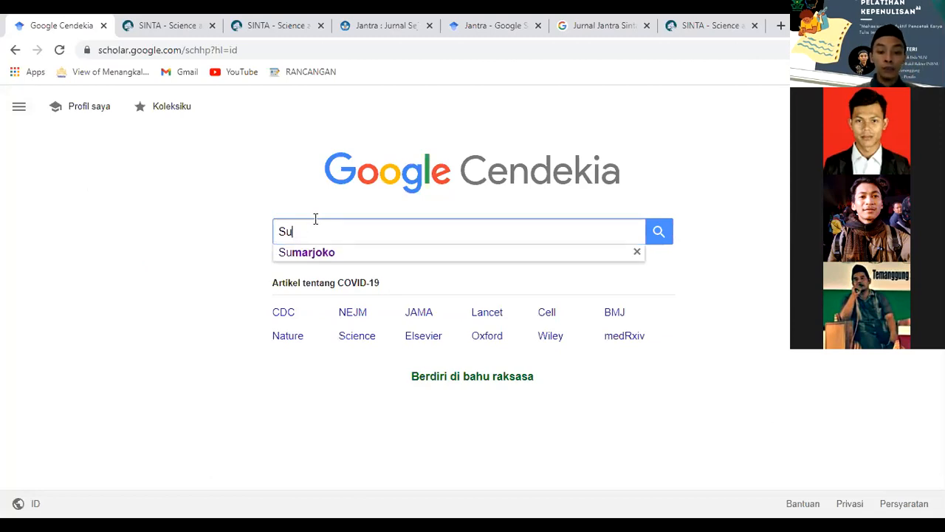
pyautogui.write('u')
pyautogui.press('BackSpace')
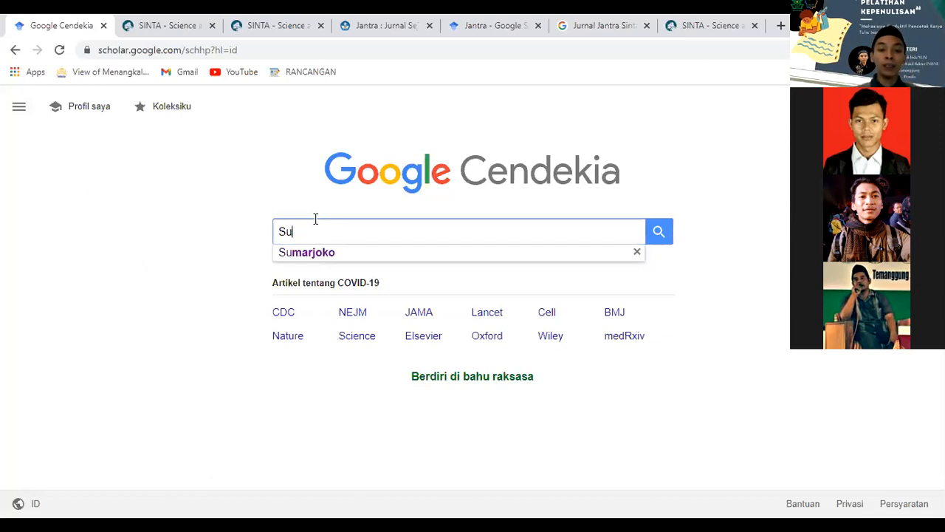
pyautogui.write('giyono')
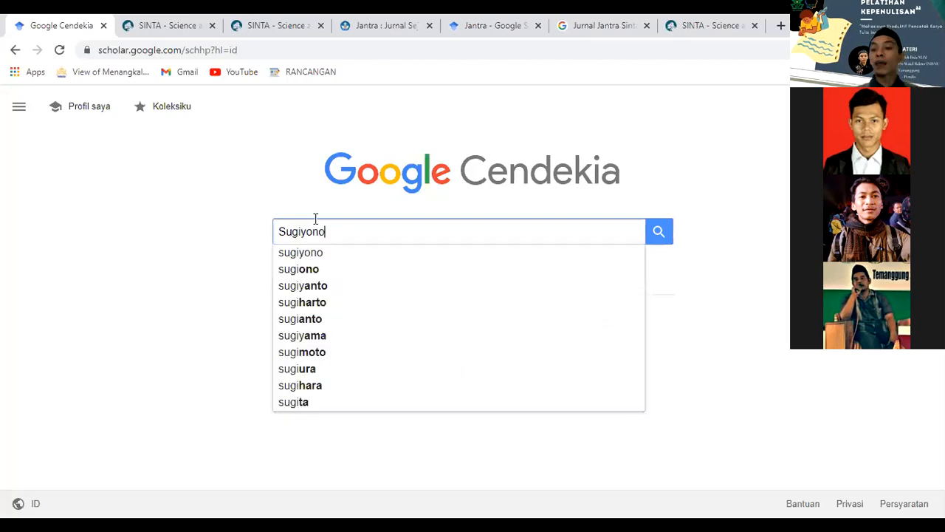
pyautogui.press('Return')
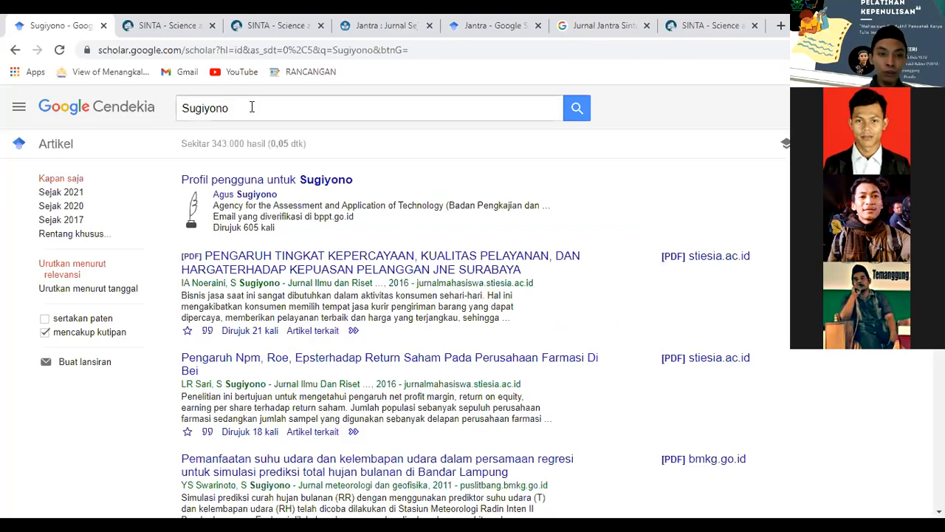
pyautogui.click(252, 108)
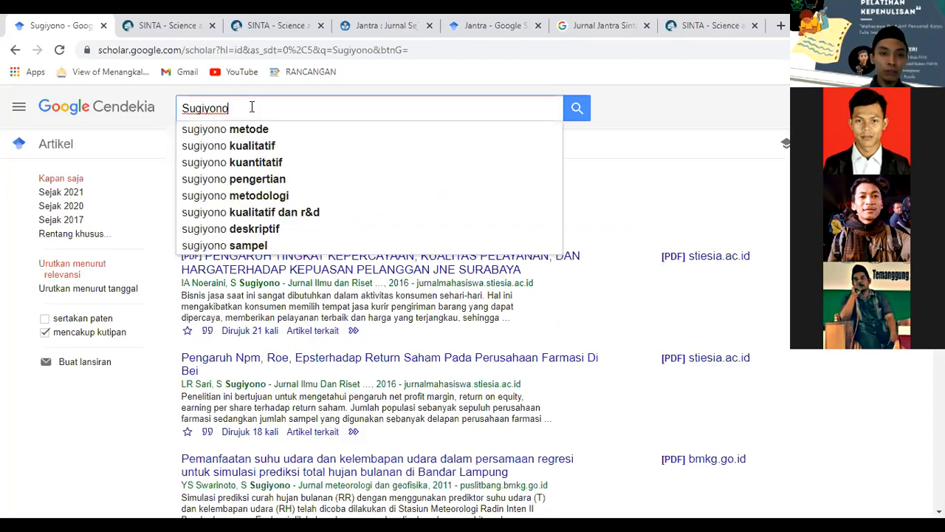
pyautogui.press('Left')
pyautogui.press('Left')
pyautogui.press('Left')
pyautogui.press('BackSpace')
pyautogui.press('Return')
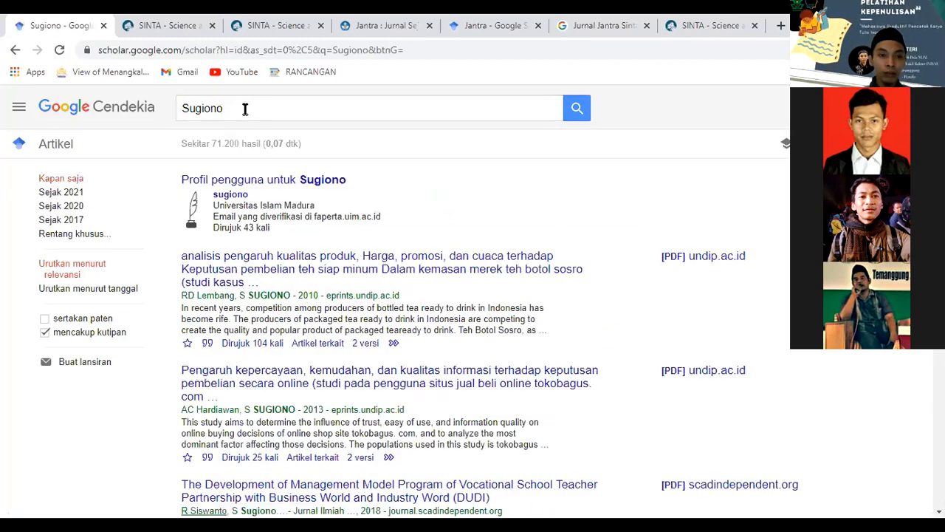
pyautogui.click(206, 107)
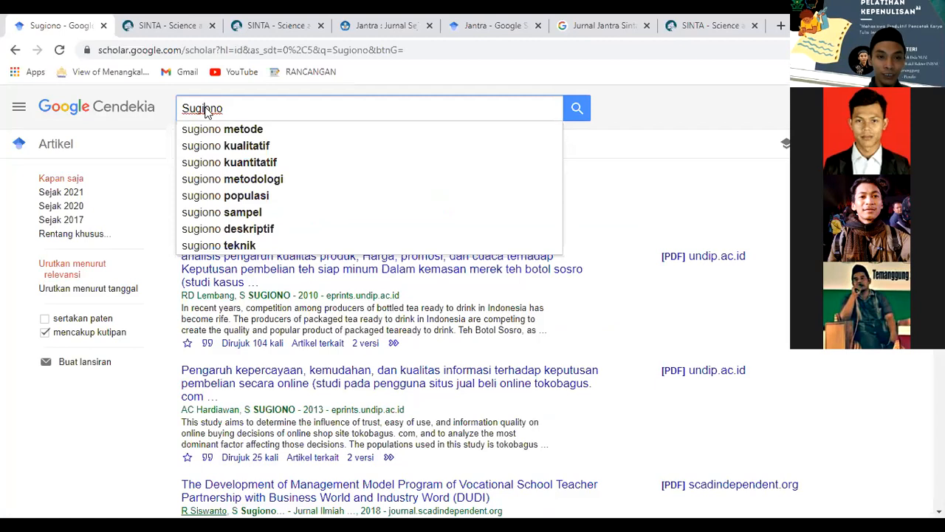
pyautogui.write('y')
pyautogui.press('Return')
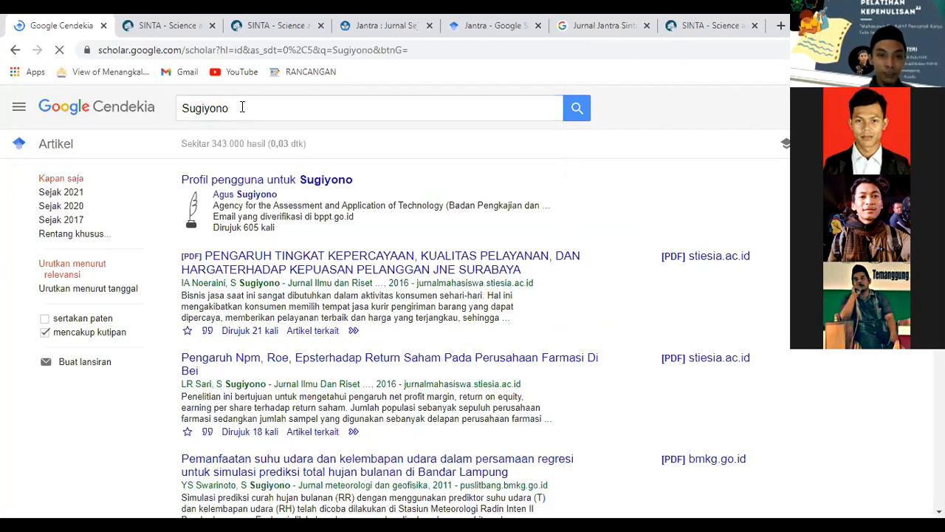
# Search the author's name plus 'metode', then search a second author's full name from suggestions.
pyautogui.click(242, 108)
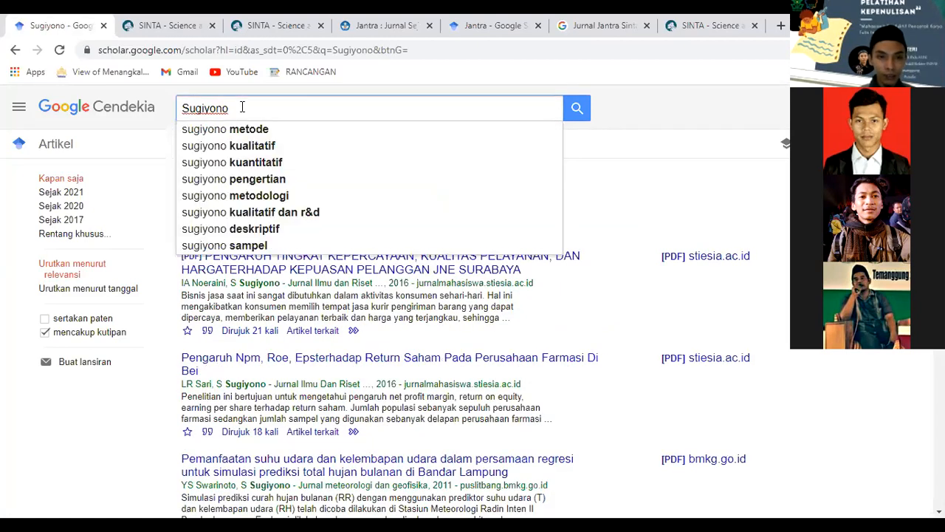
pyautogui.press('Down')
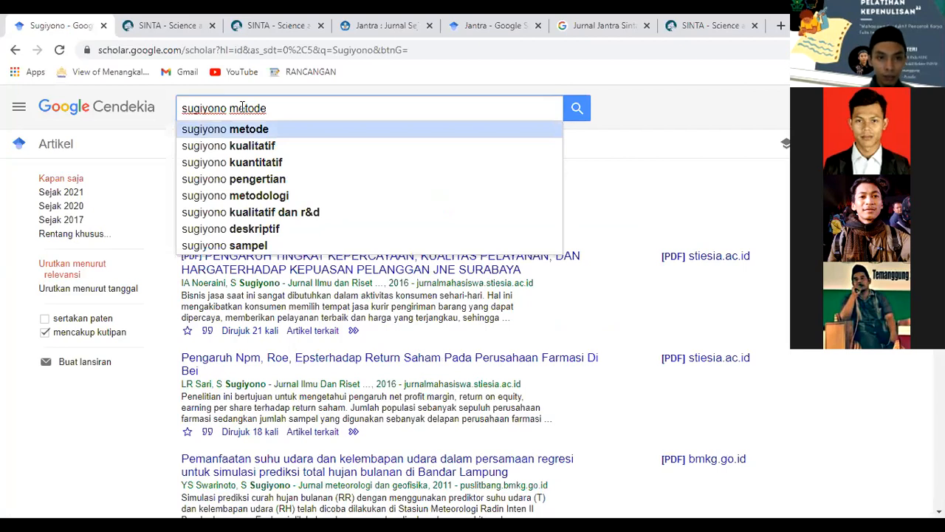
pyautogui.press('BackSpace')
pyautogui.press('BackSpace')
pyautogui.press('BackSpace')
pyautogui.press('BackSpace')
pyautogui.press('Return')
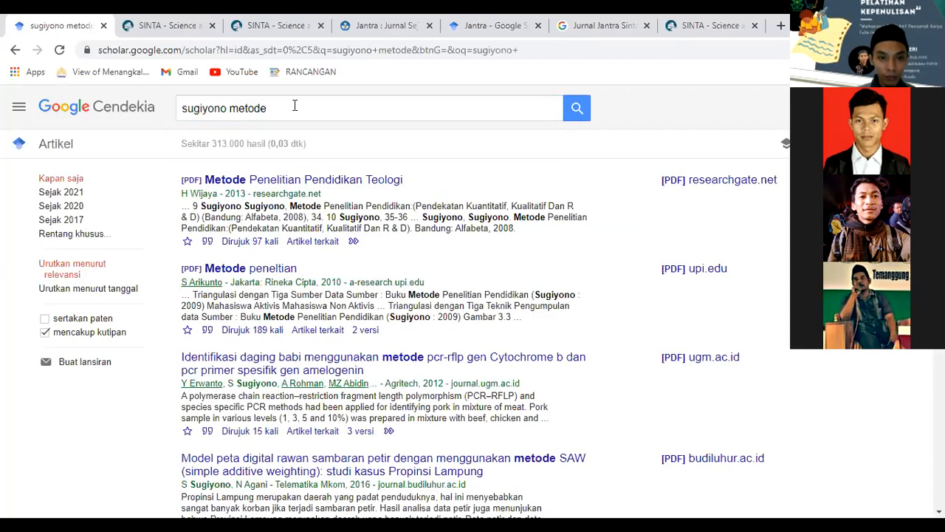
pyautogui.moveTo(300, 106); pyautogui.dragTo(238, 107)
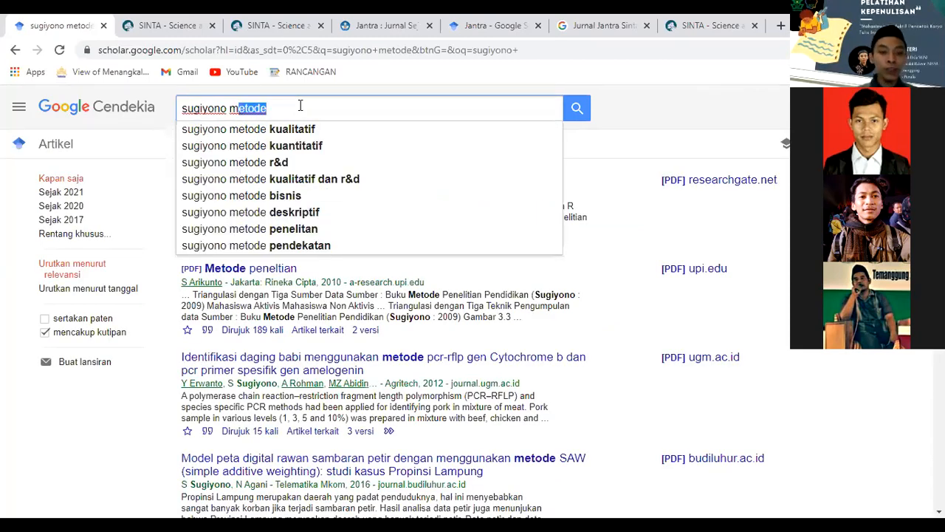
pyautogui.hotkey('shift', 'Left')
pyautogui.hotkey('shift', 'Left')
pyautogui.hotkey('shift', 'Left')
pyautogui.hotkey('shift', 'Left')
pyautogui.hotkey('shift', 'Left')
pyautogui.hotkey('shift', 'Left')
pyautogui.hotkey('shift', 'Left')
pyautogui.hotkey('shift', 'Left')
pyautogui.hotkey('shift', 'Left')
pyautogui.hotkey('shift', 'Left')
pyautogui.write('Suha')
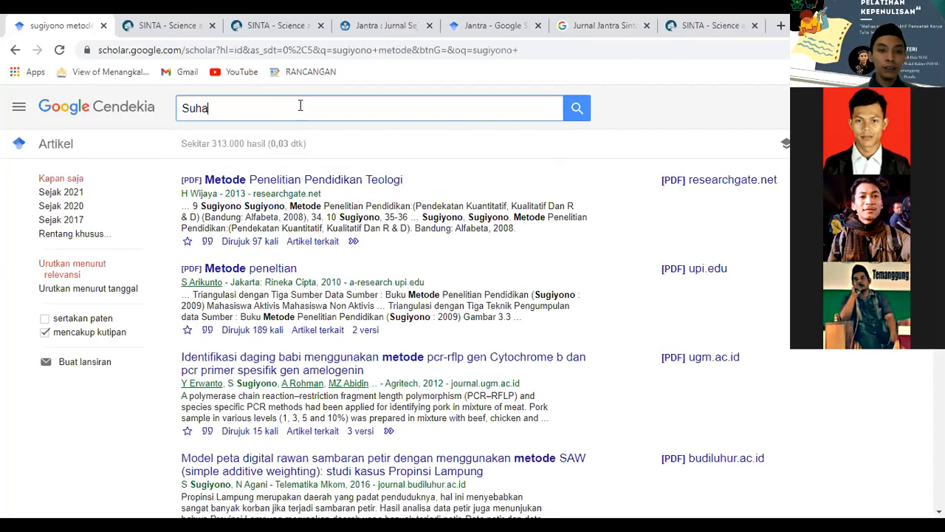
pyautogui.write('rsimi')
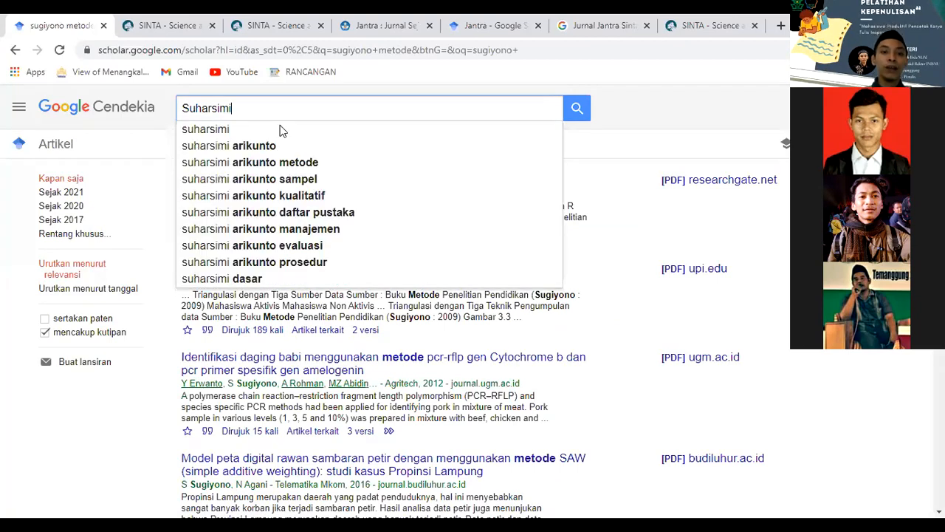
pyautogui.press('Down')
pyautogui.press('Down')
pyautogui.press('Return')
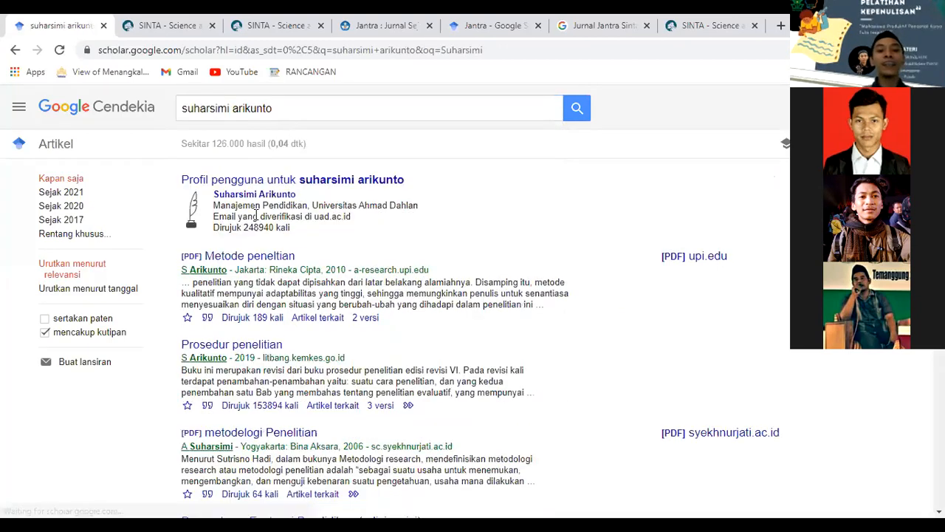
# Highlight the author's Dirujuk citation count, then open their profile topped by Prosedur penelitian.
pyautogui.moveTo(243, 227); pyautogui.dragTo(275, 229)
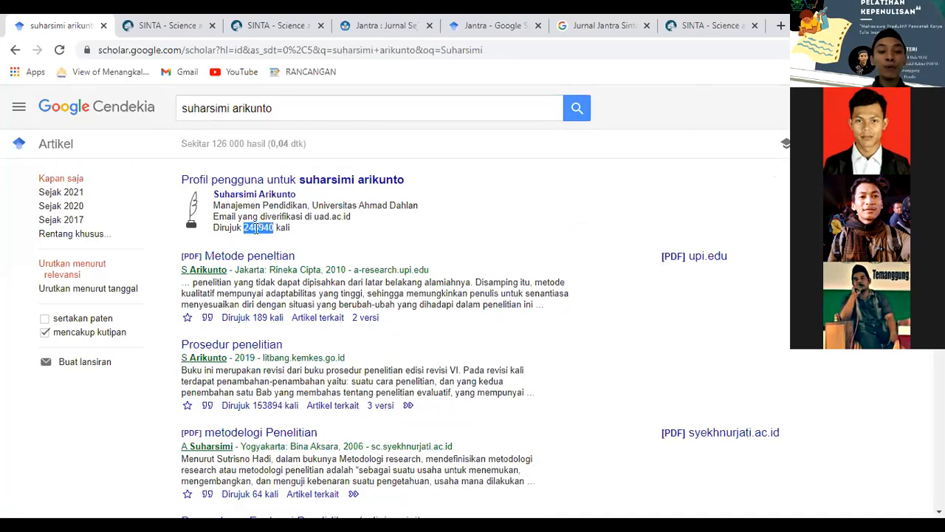
pyautogui.click(245, 228)
pyautogui.moveTo(245, 229)
pyautogui.mouseDown()
pyautogui.moveTo(269, 229)
pyautogui.moveTo(262, 231)
pyautogui.mouseUp()
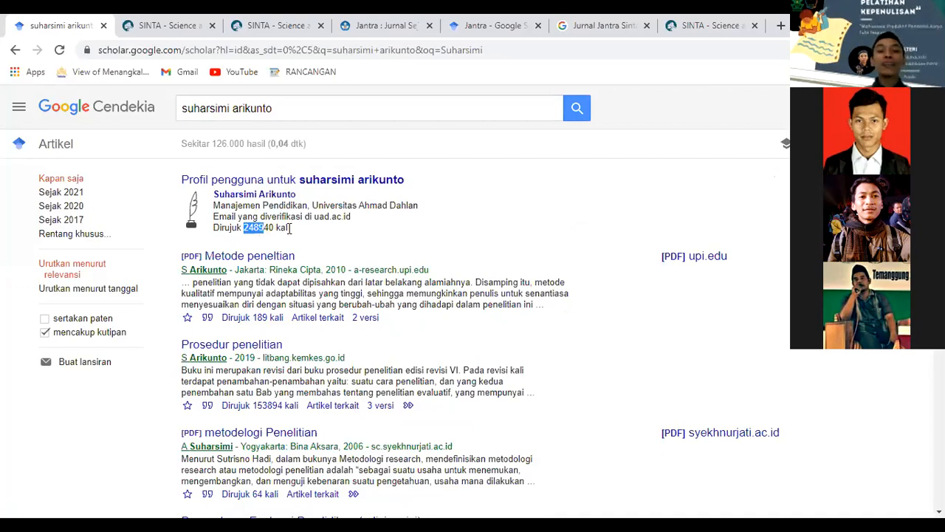
pyautogui.click(290, 229)
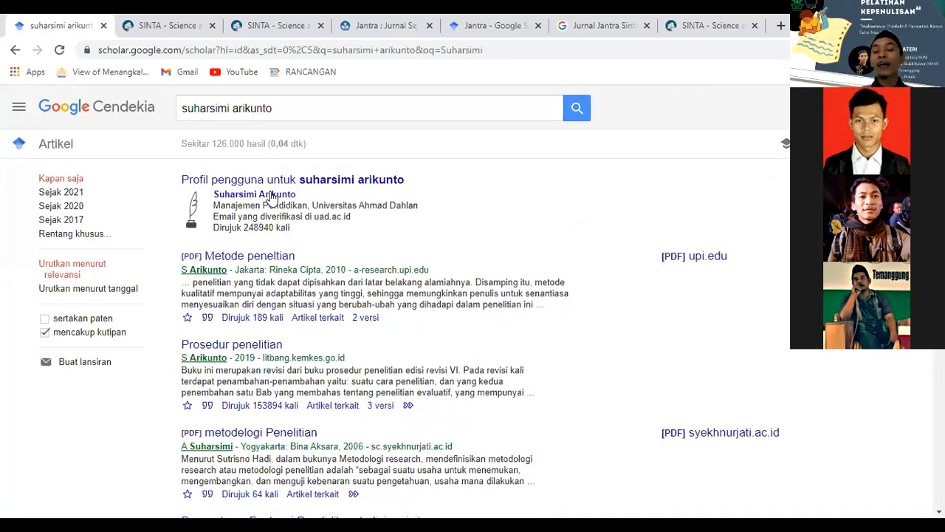
pyautogui.click(271, 195)
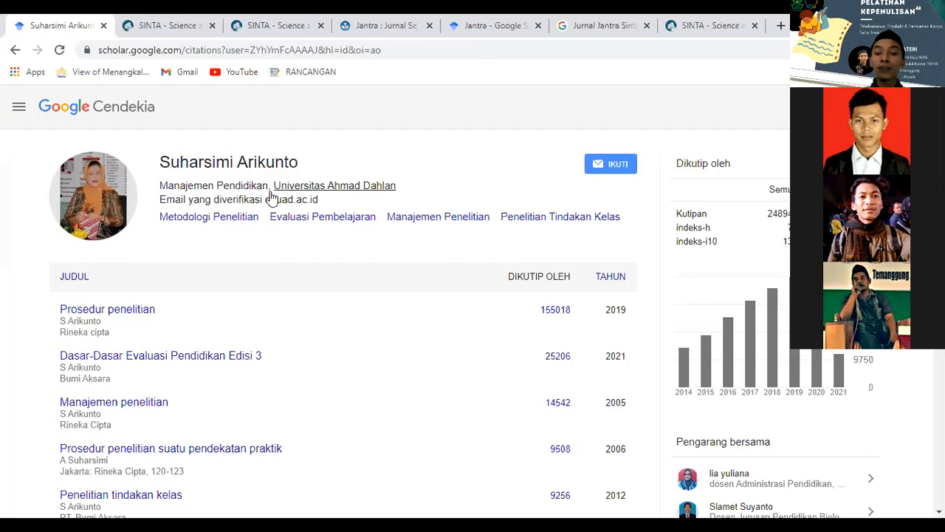
# Review the 'Prosedur penelitian' book's citation details, then return to the Google Cendekia home page.
pyautogui.click(135, 311)
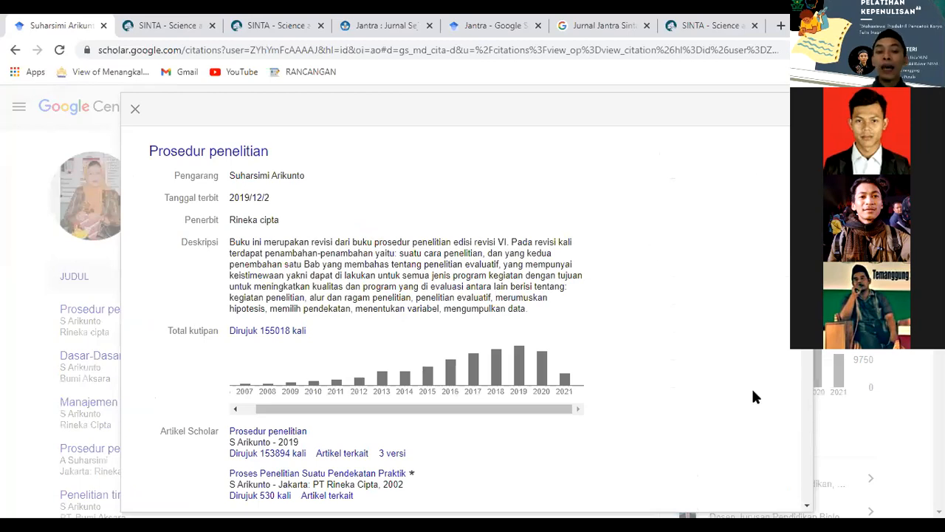
pyautogui.scroll(-1, 751, 386)
pyautogui.scroll(-8, 751, 392)
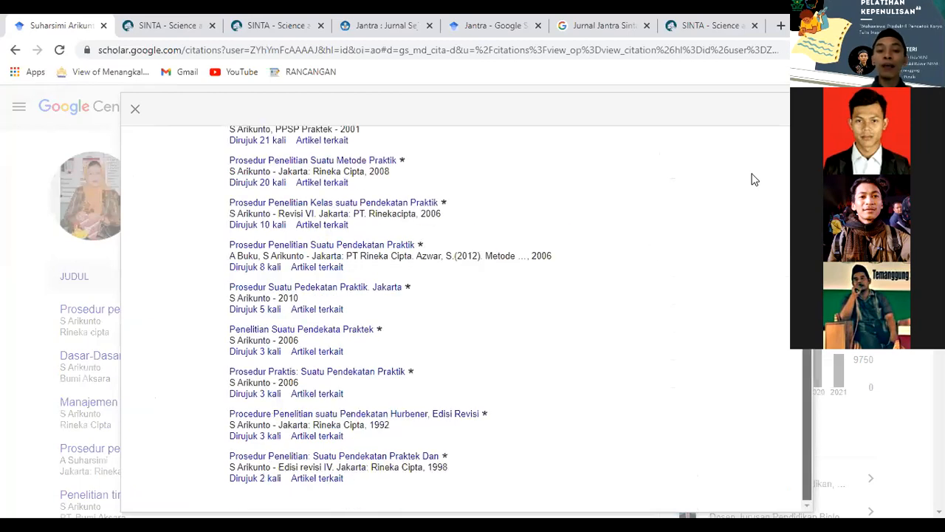
pyautogui.scroll(7, 753, 155)
pyautogui.scroll(2, 247, 344)
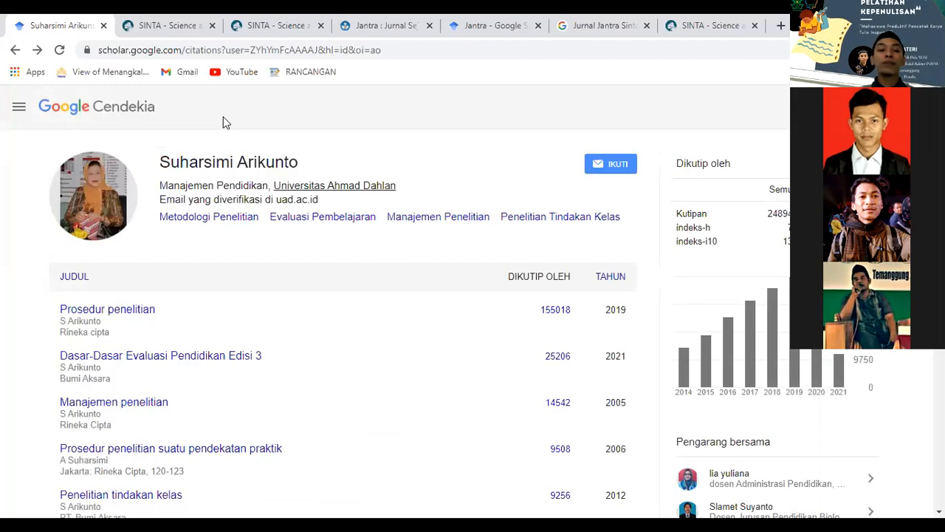
pyautogui.click(126, 113)
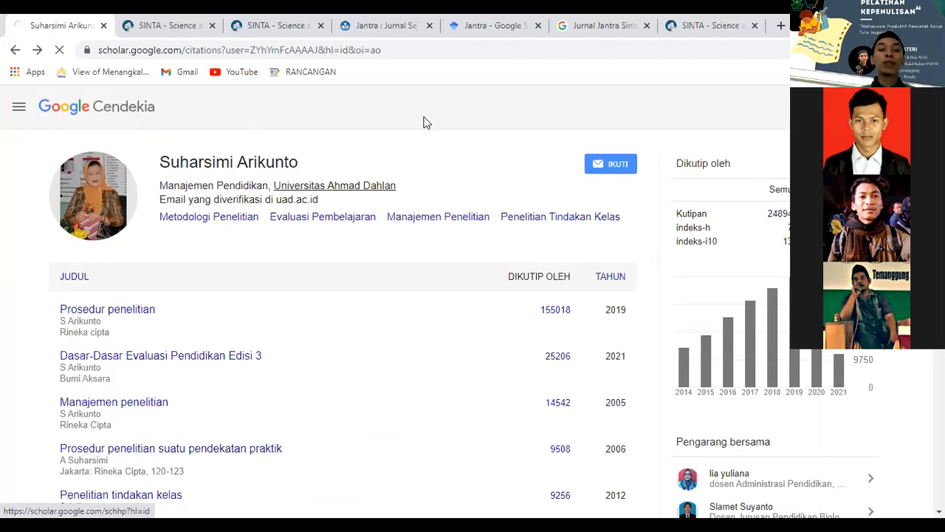
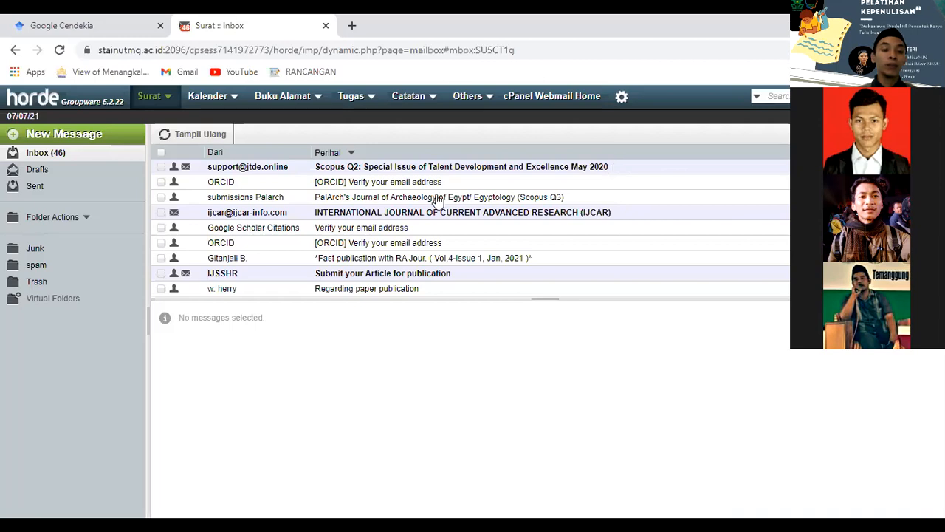
# Switch from the Horde webmail inbox back to the Google Cendekia tab.
pyautogui.click(128, 20)
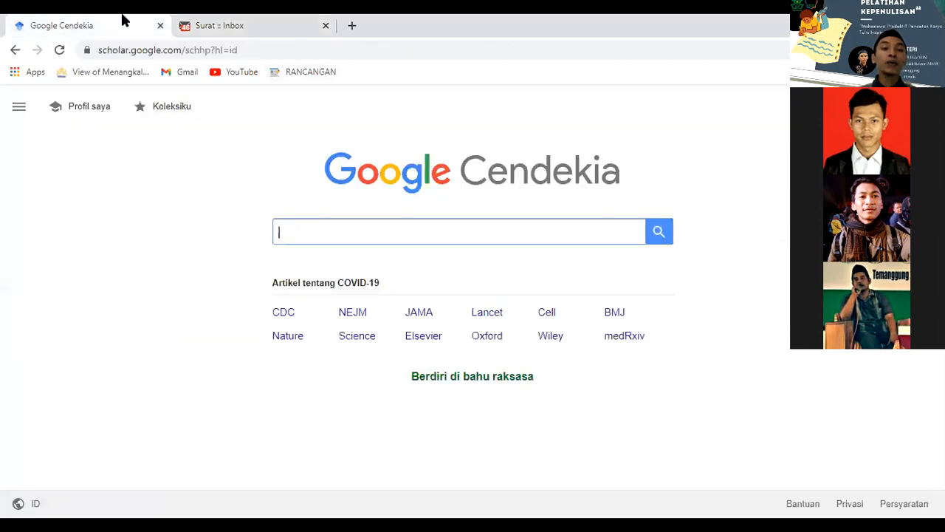
# On my Scholar profile, add and save a work email on the inisnu.ac.id domain for verification.
pyautogui.click(74, 112)
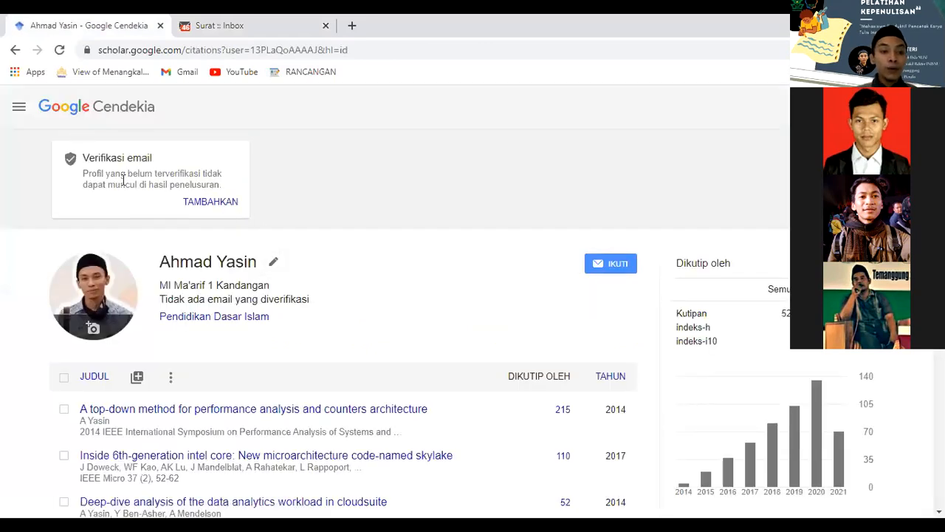
pyautogui.click(197, 202)
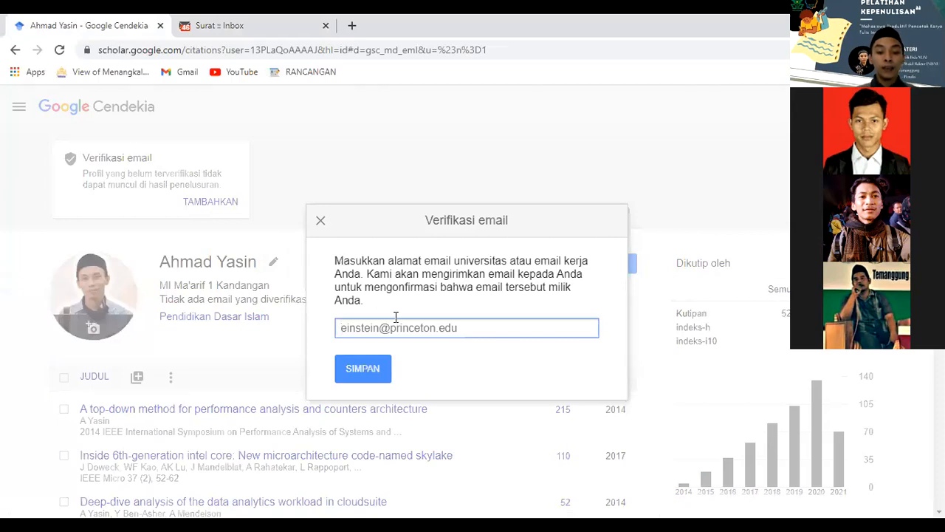
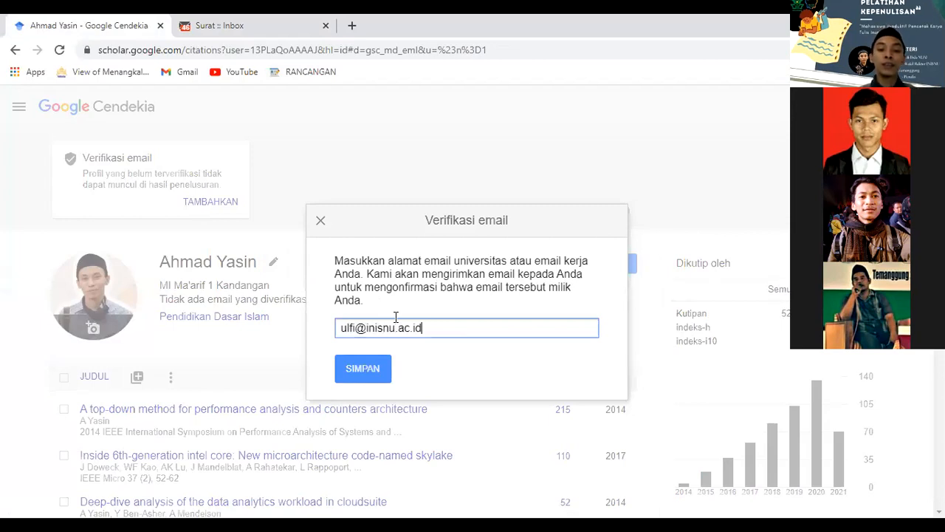
pyautogui.click(384, 367)
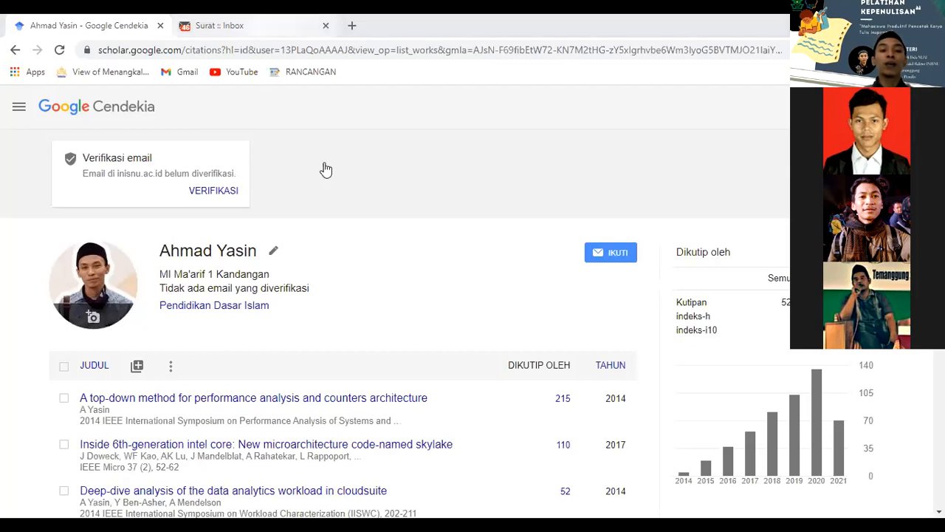
# Glance at the webmail inbox, then go from the Scholar profile to the Google Cendekia home page.
pyautogui.hotkey('ctrl', 'Tab')
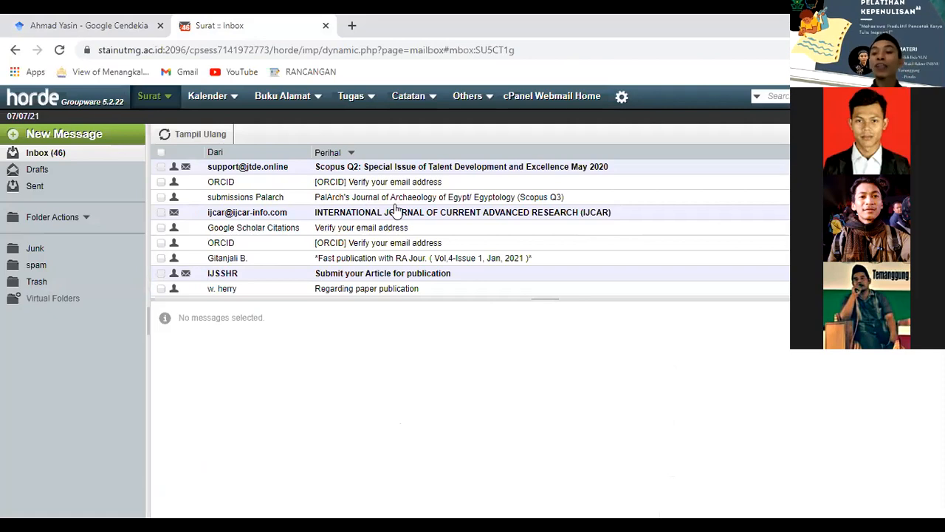
pyautogui.click(147, 20)
pyautogui.click(108, 110)
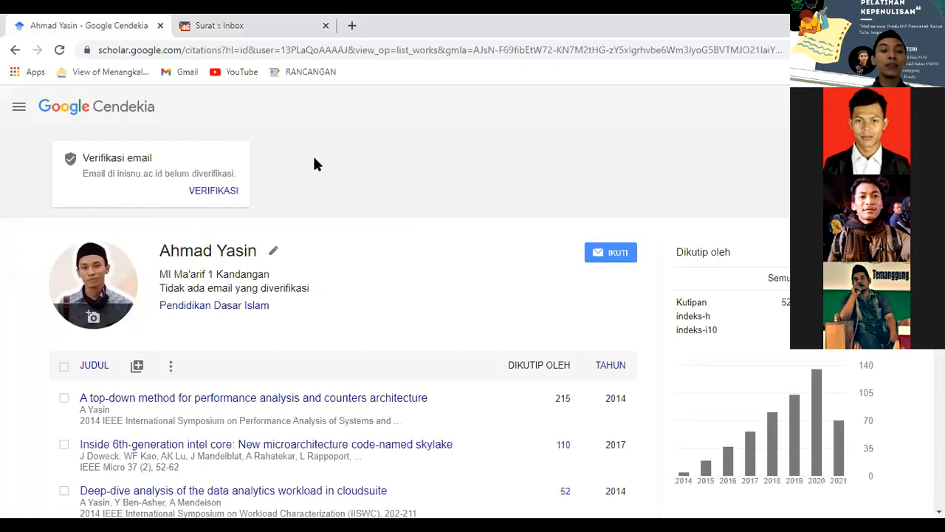
# Search another author's full name and open her verified domain bptikpjateng.org in a new tab.
pyautogui.write('Di')
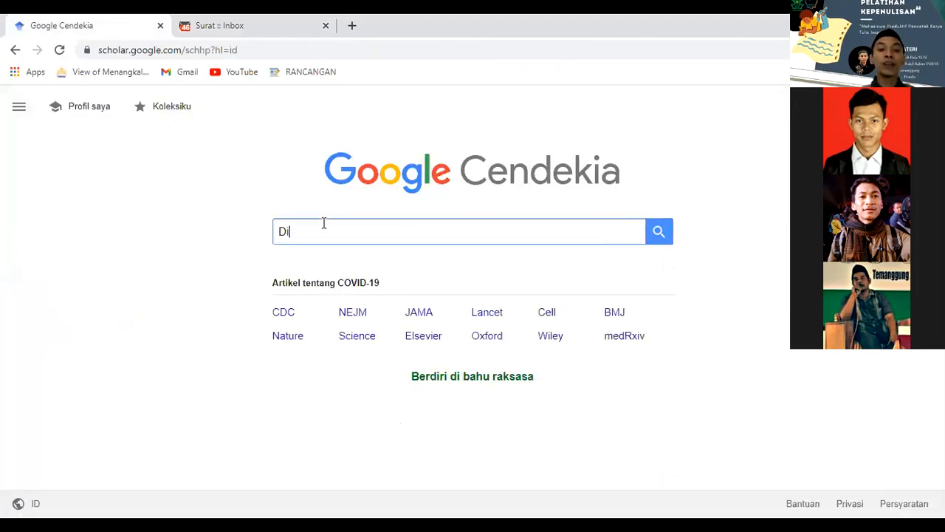
pyautogui.write('an Marta Wijayant')
pyautogui.write('i')
pyautogui.press('Return')
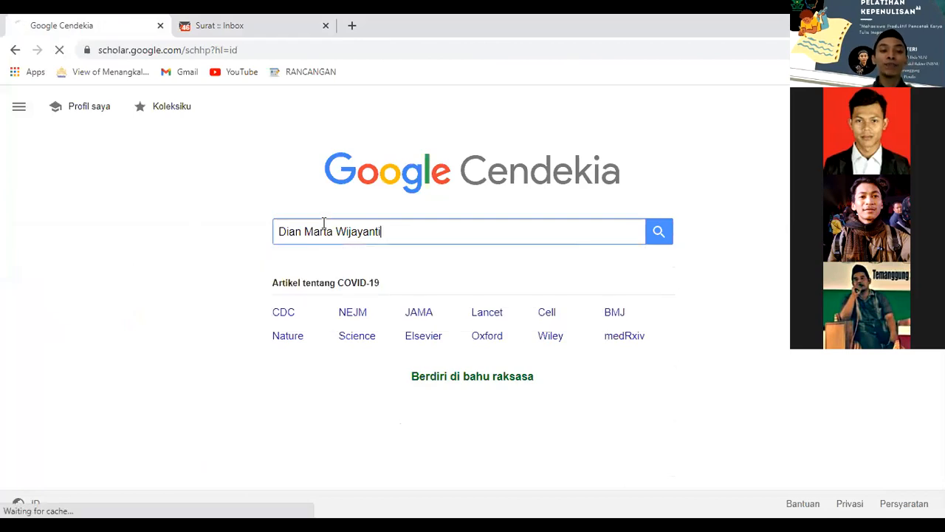
pyautogui.moveTo(314, 217); pyautogui.dragTo(377, 217)
pyautogui.rightClick(376, 218)
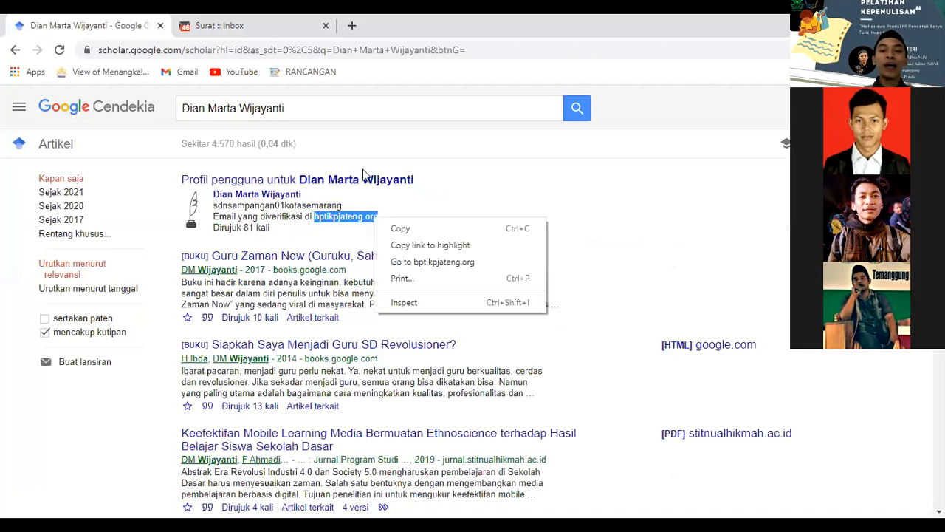
pyautogui.click(433, 261)
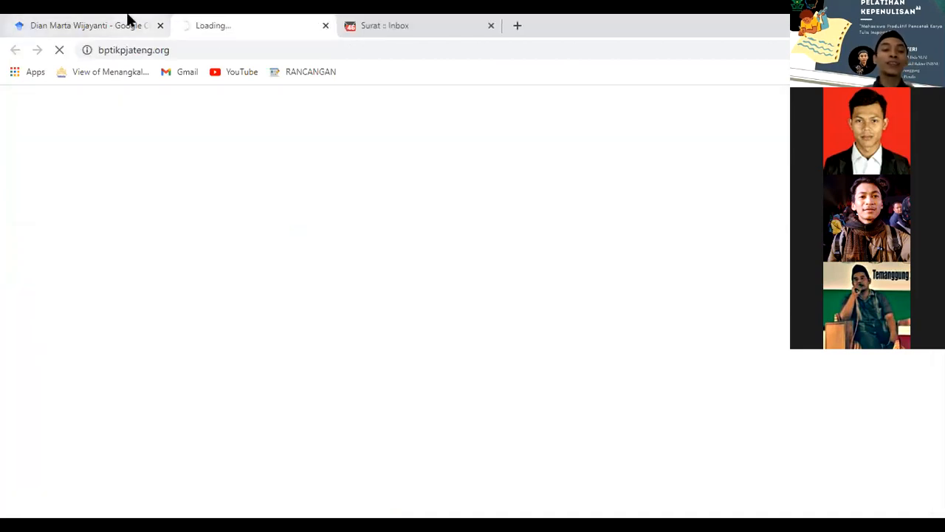
# Back on the search results, highlight the author's affiliation line and email domain text.
pyautogui.click(127, 18)
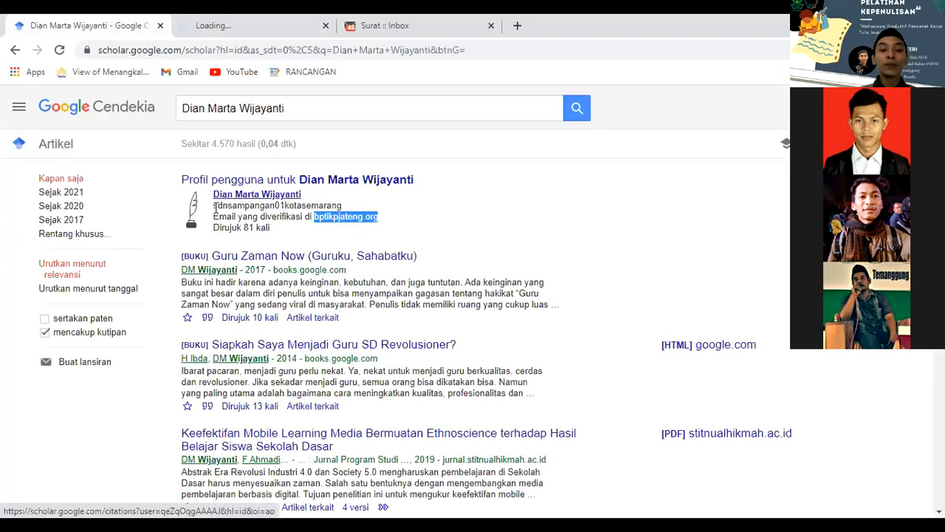
pyautogui.moveTo(213, 205); pyautogui.dragTo(275, 206)
pyautogui.moveTo(335, 207); pyautogui.dragTo(344, 212)
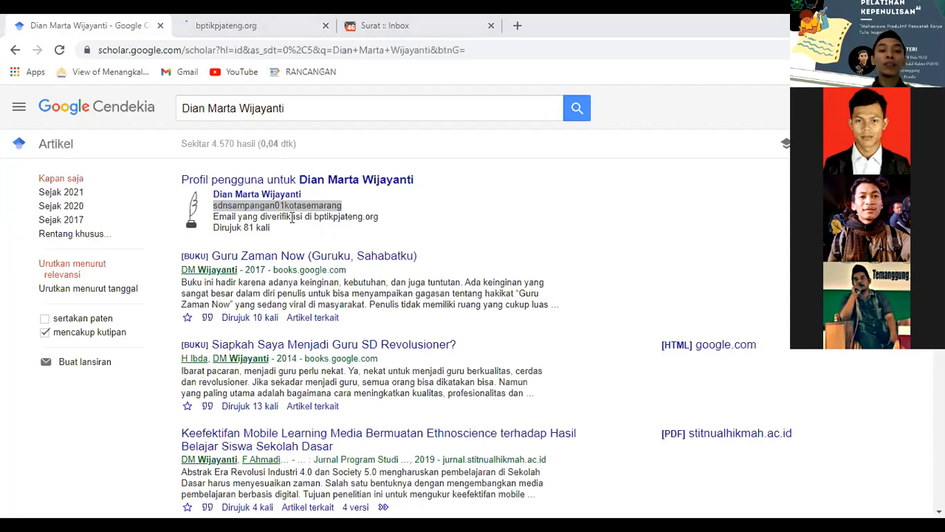
pyautogui.click(314, 214)
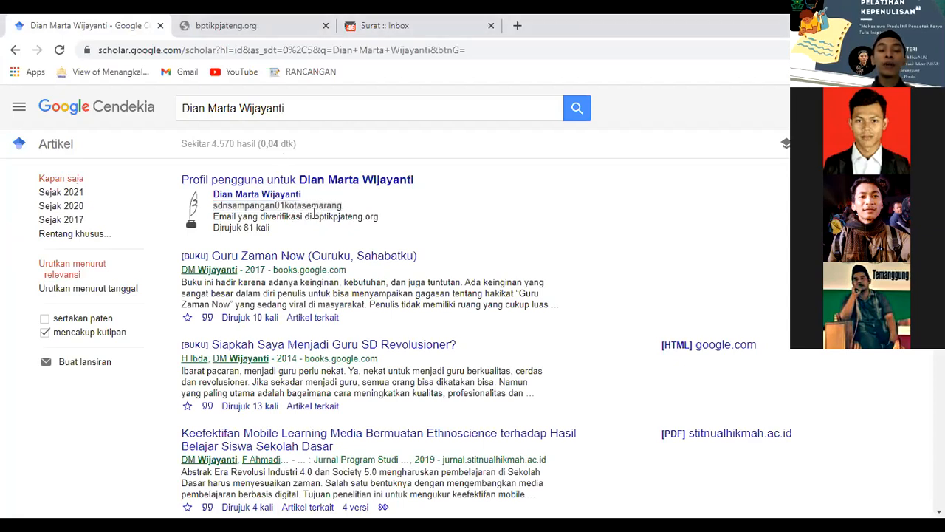
pyautogui.moveTo(314, 214); pyautogui.dragTo(345, 220)
pyautogui.click(344, 220)
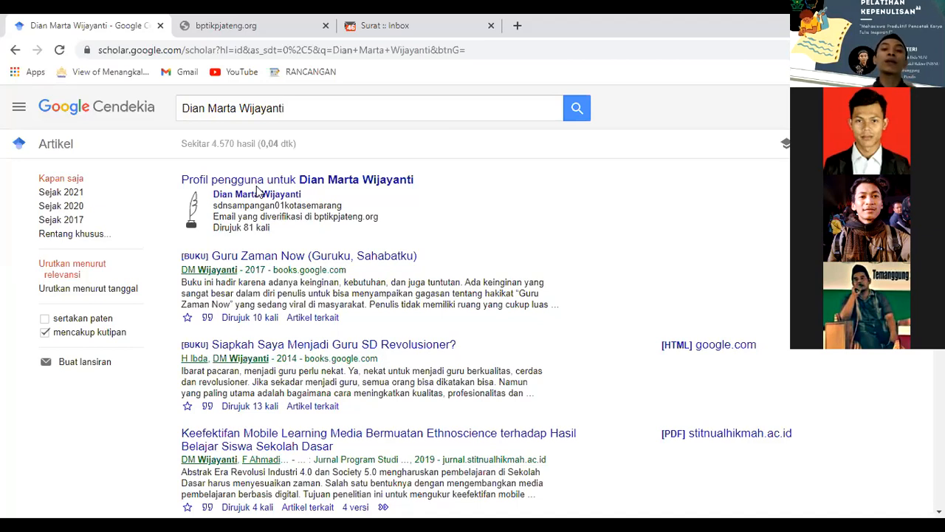
# View the timed-out bptikpjateng.org tab and close it with Ctrl+W.
pyautogui.hotkey('ctrl', 'Tab')
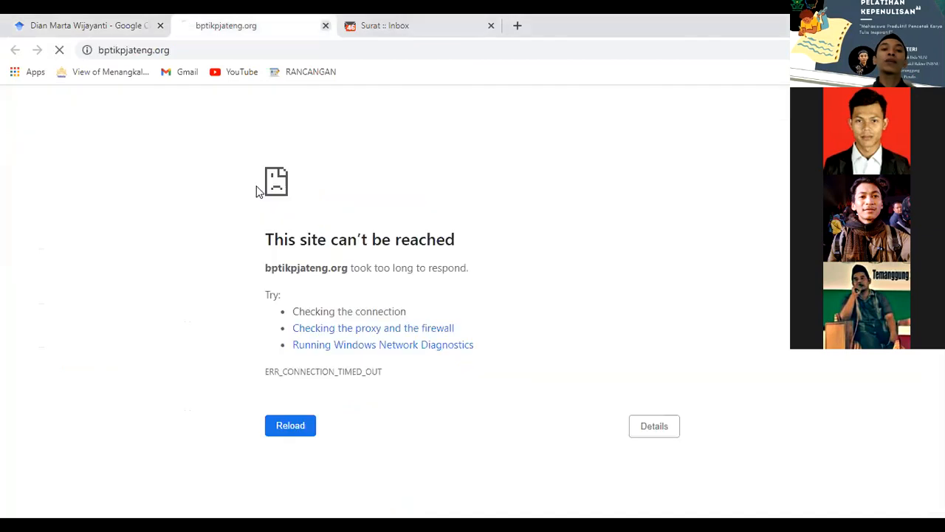
pyautogui.hotkey('ctrl', 'w')
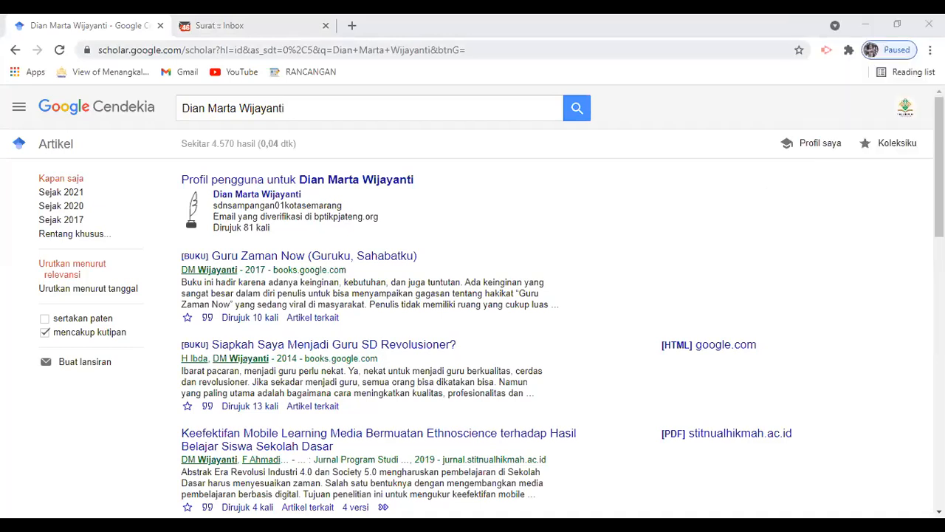
# In the webmail inbox, browse the message list, then search entire messages for 'google Scholar'.
pyautogui.hotkey('ctrl', 'Tab')
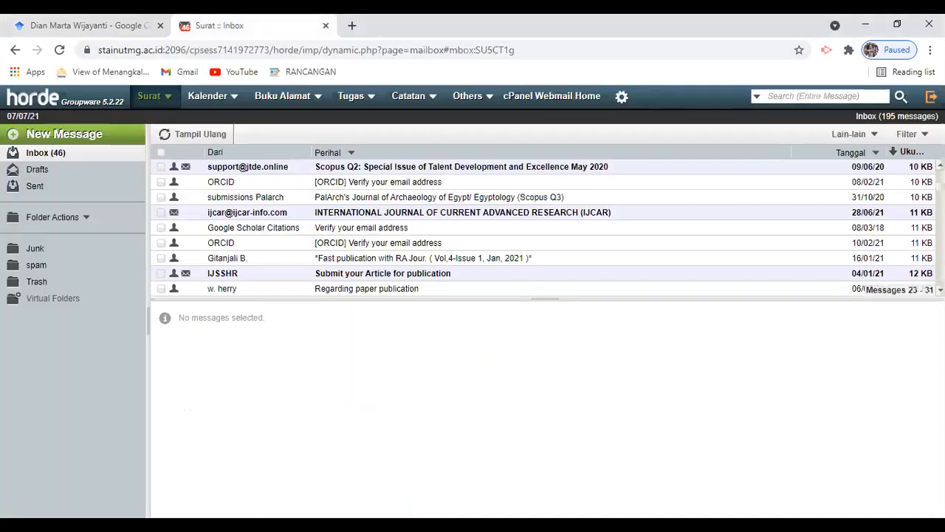
pyautogui.scroll(3, 545, 228)
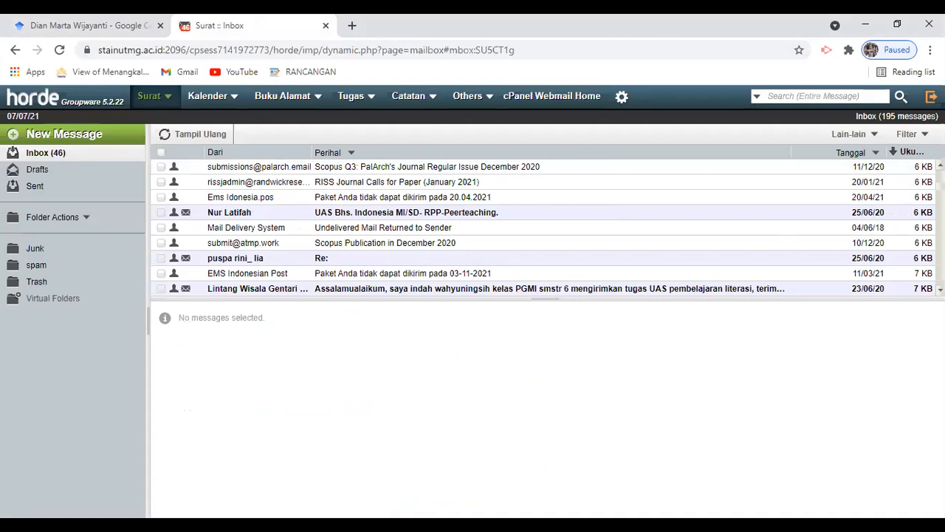
pyautogui.moveTo(940, 187); pyautogui.dragTo(940, 175)
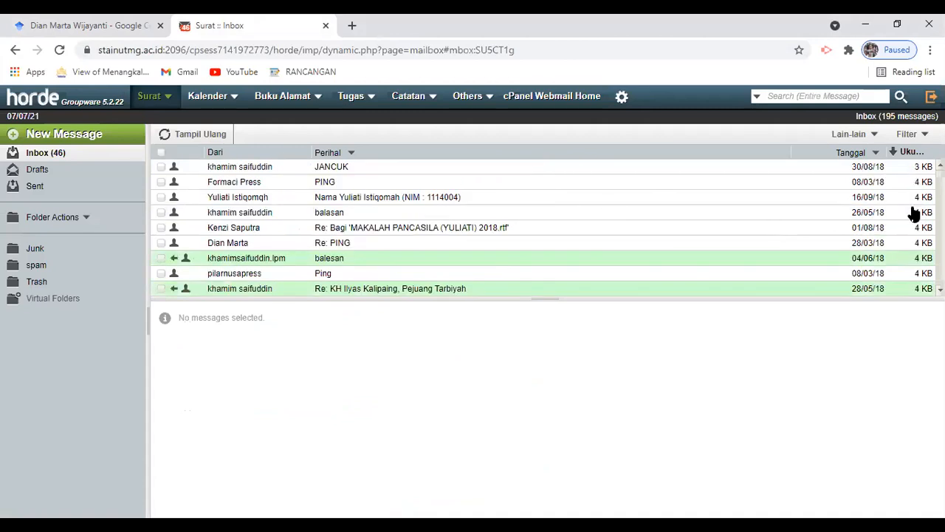
pyautogui.click(941, 229)
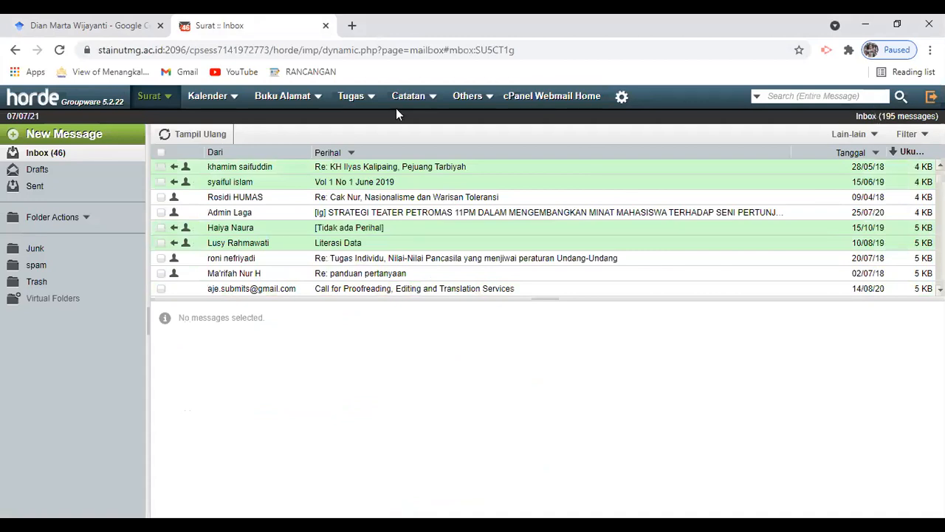
pyautogui.click(770, 99)
pyautogui.write('google Scholar')
pyautogui.press('Return')
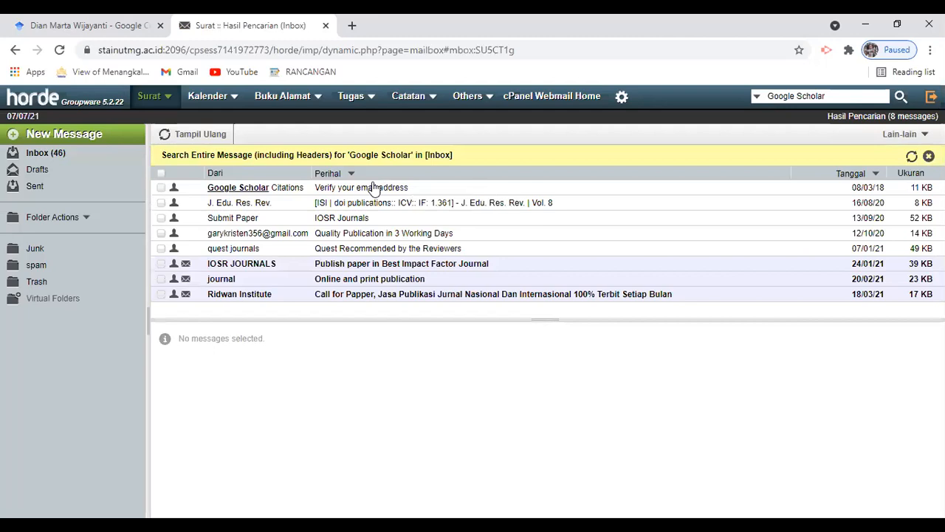
# Read the 'Verify your email address' message down to its link, then return to Scholar.
pyautogui.click(373, 187)
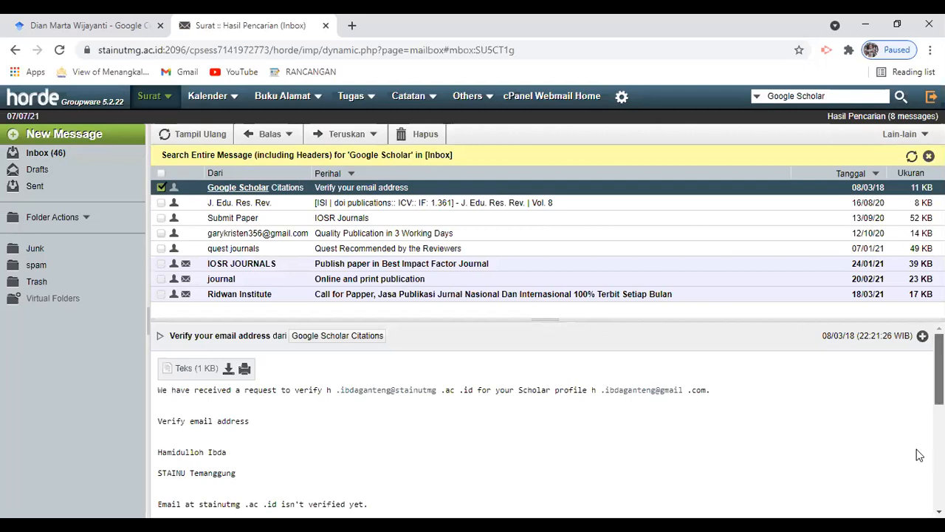
pyautogui.scroll(-2, 915, 452)
pyautogui.scroll(-2, 915, 476)
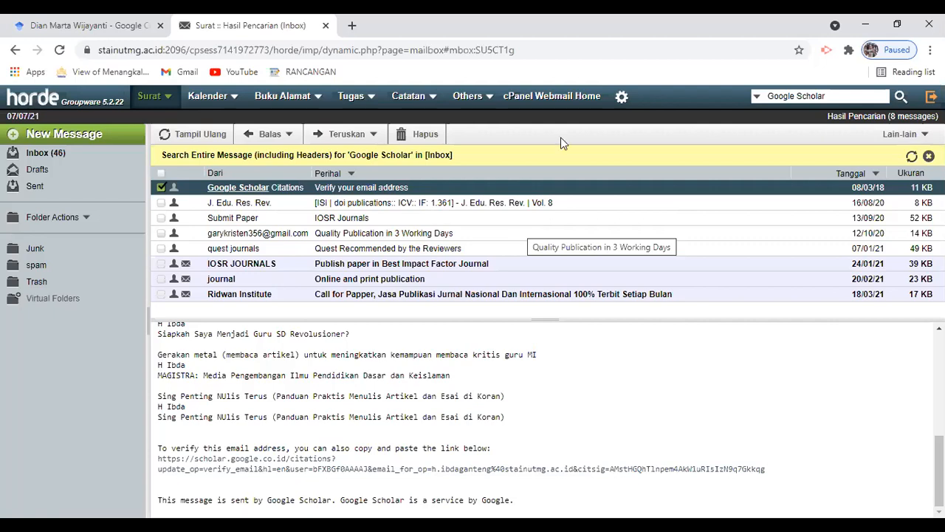
pyautogui.click(47, 19)
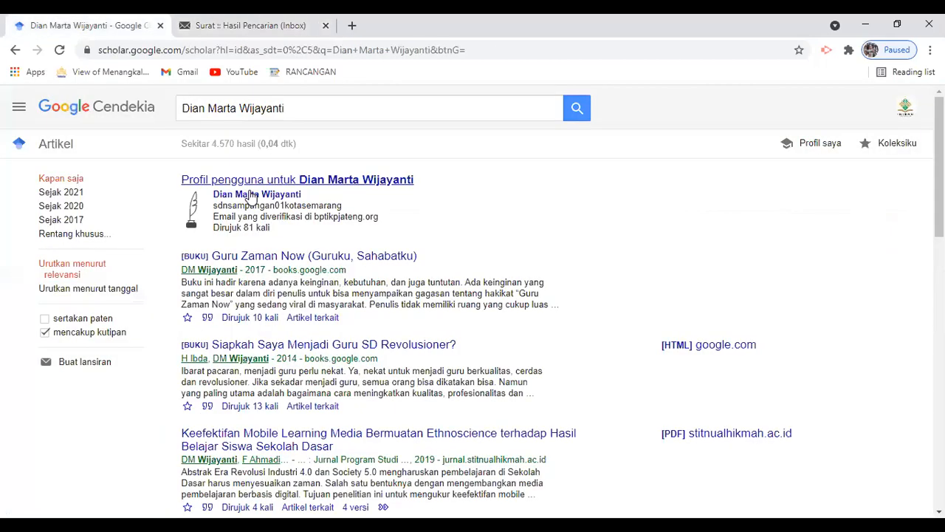
# Open the author's profile, zoom to 150%, then go back and select the search query.
pyautogui.click(251, 195)
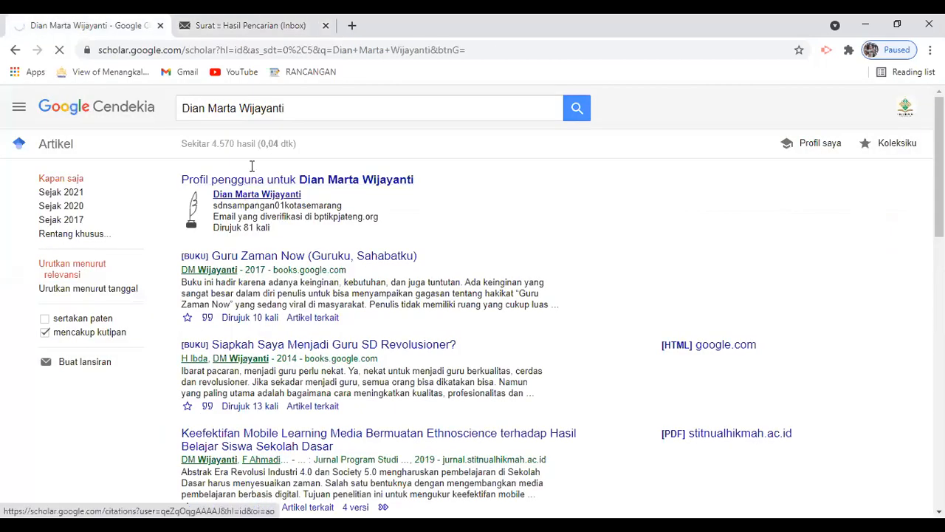
pyautogui.hotkey('ctrl', '+')
pyautogui.hotkey('ctrl', '+')
pyautogui.hotkey('ctrl', '+')
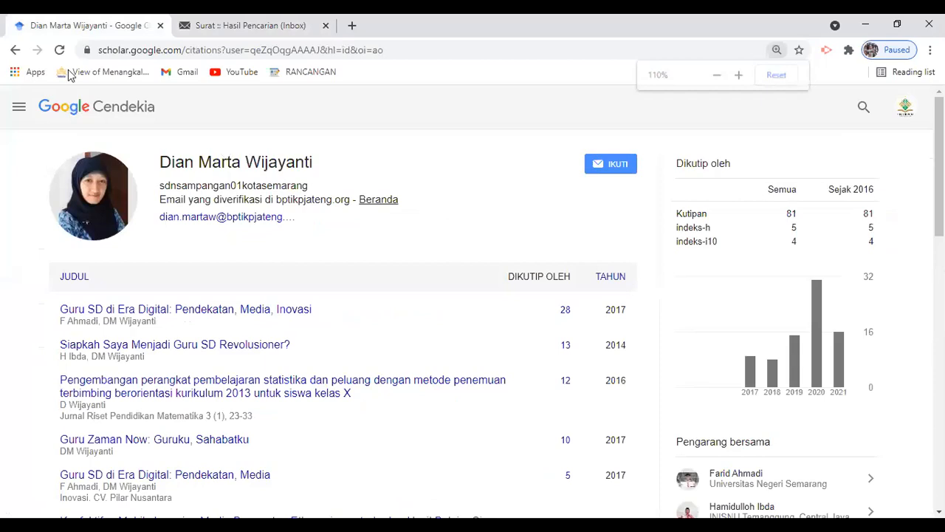
pyautogui.click(14, 52)
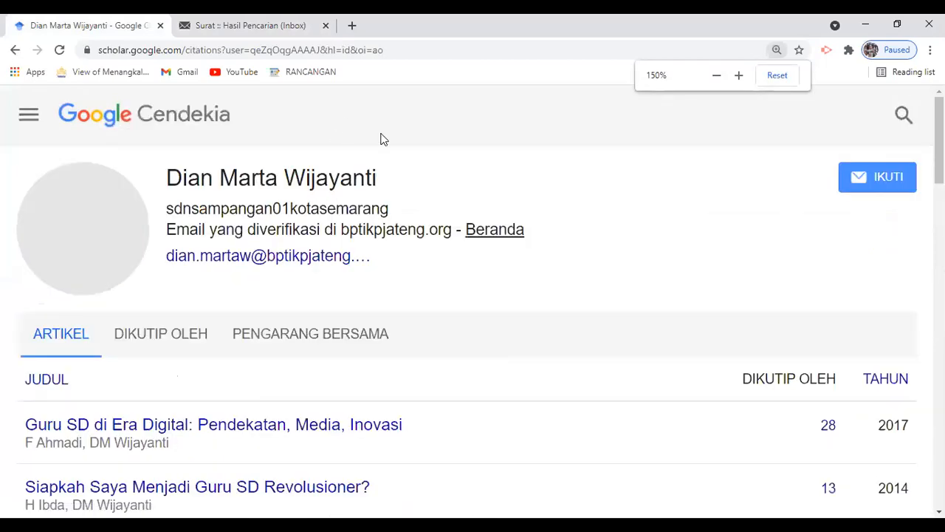
pyautogui.click(321, 124)
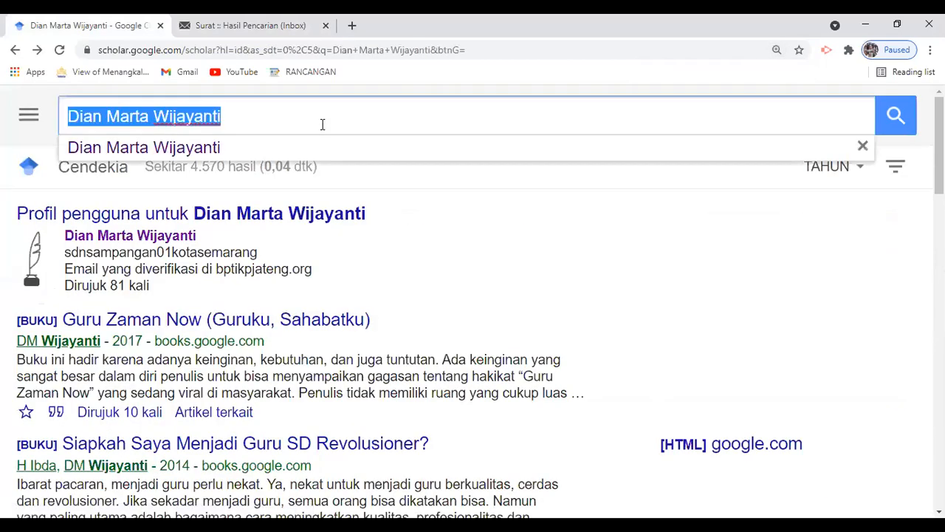
# Search the co-author's name, view their stainutmg.ac.id profile at 125% zoom, then return home.
pyautogui.write('Hamidu')
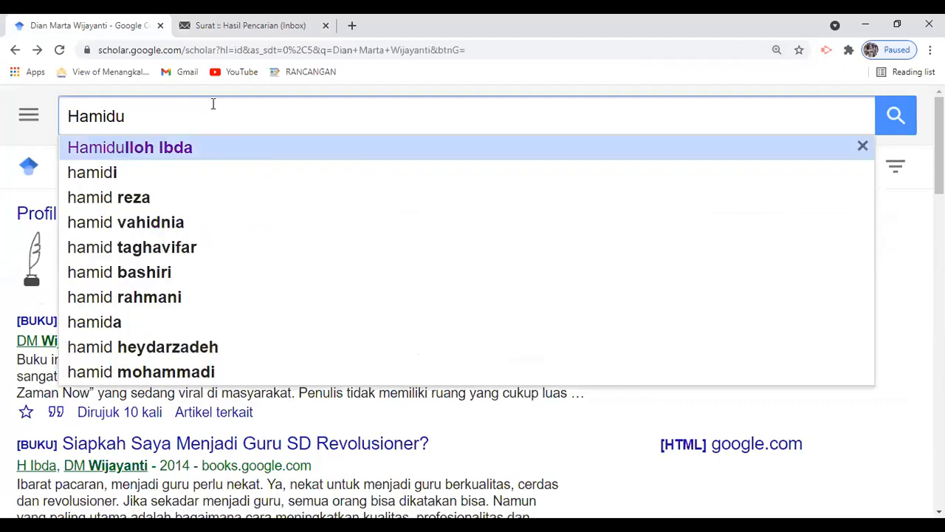
pyautogui.press('Return')
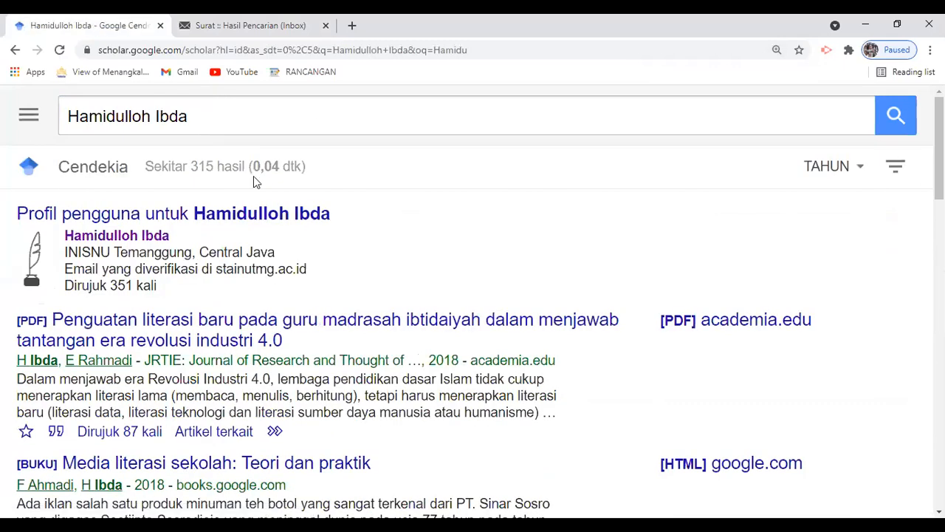
pyautogui.hotkey('ctrl', '-')
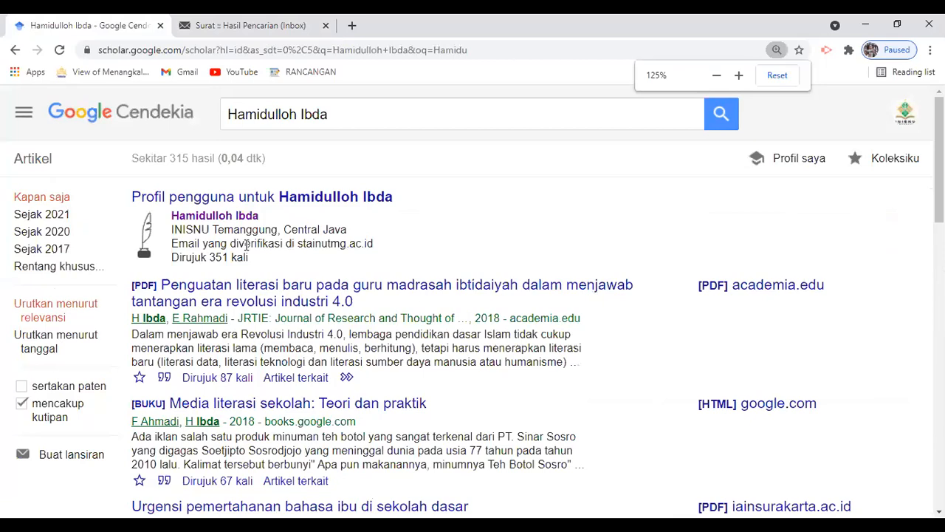
pyautogui.moveTo(172, 243); pyautogui.dragTo(371, 248)
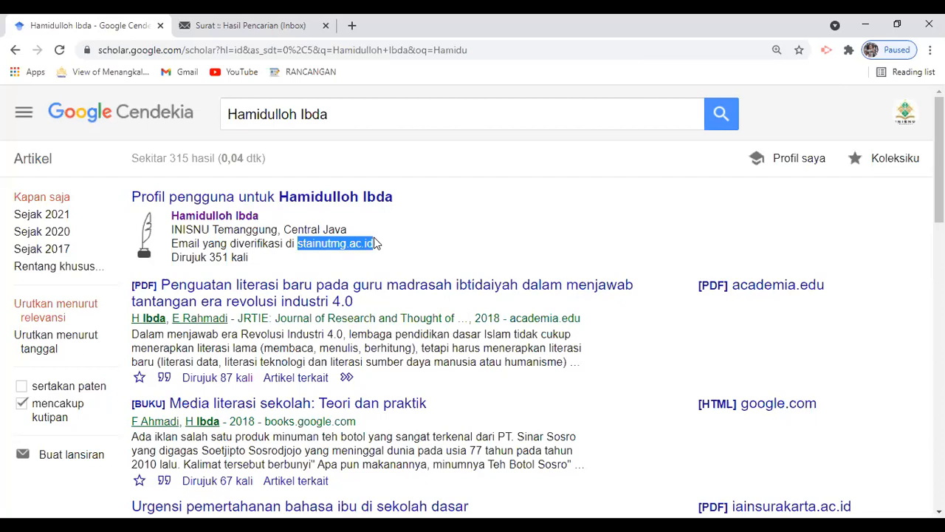
pyautogui.click(235, 222)
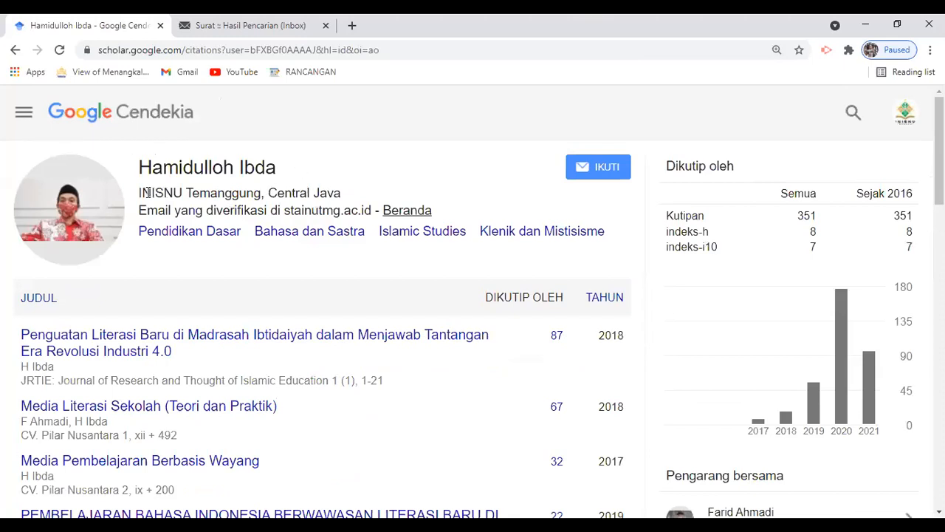
pyautogui.moveTo(139, 192); pyautogui.dragTo(261, 194)
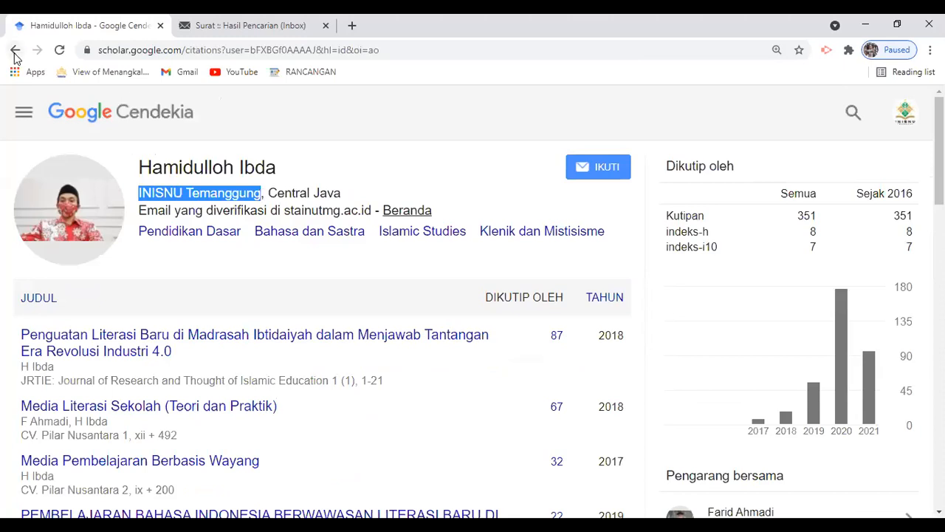
pyautogui.click(85, 102)
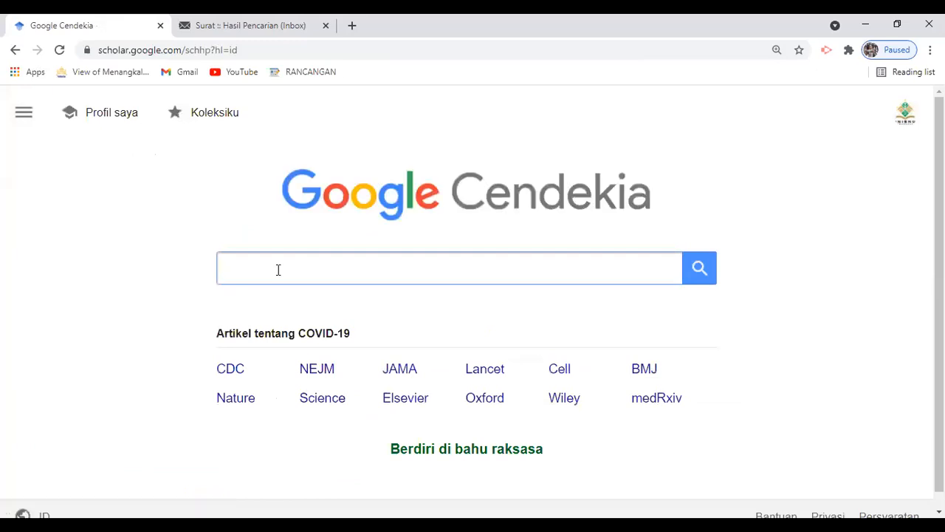
# Search 'Pendidikan Dasar', scroll through the roughly 1,680,000 results, then return to the home page.
pyautogui.write('Pendidikan D')
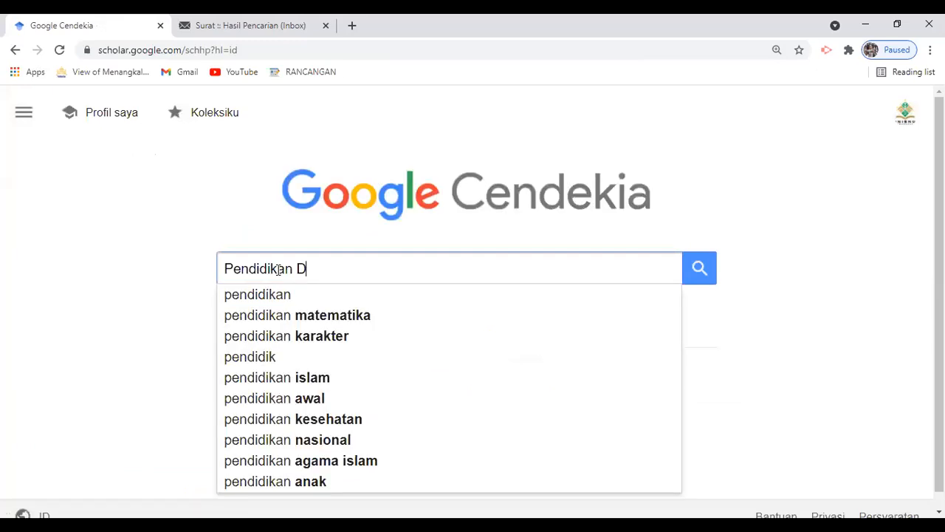
pyautogui.write('asar')
pyautogui.press('Return')
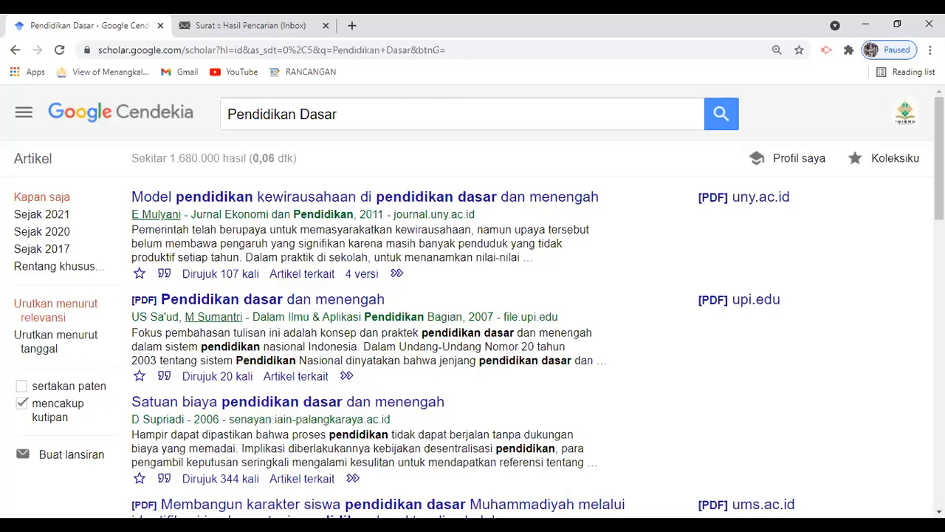
pyautogui.scroll(-5, 473, 295)
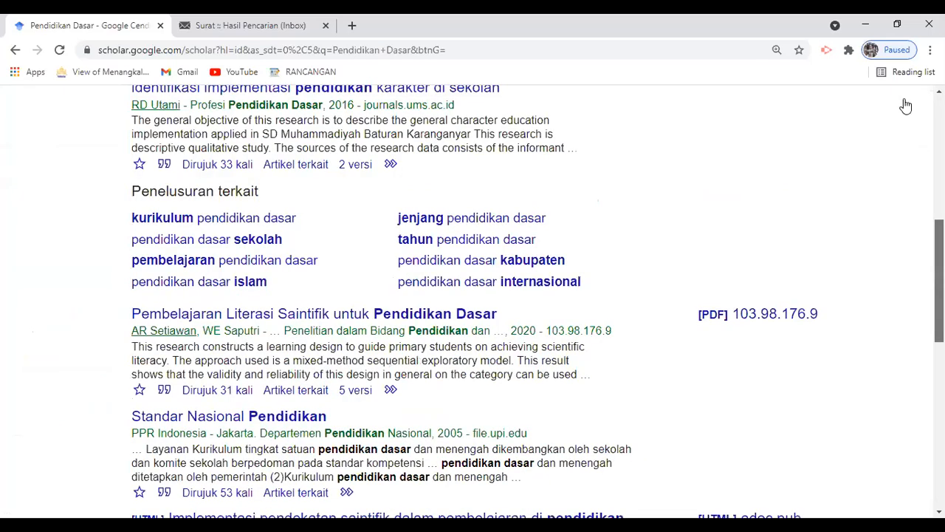
pyautogui.scroll(5, 99, 169)
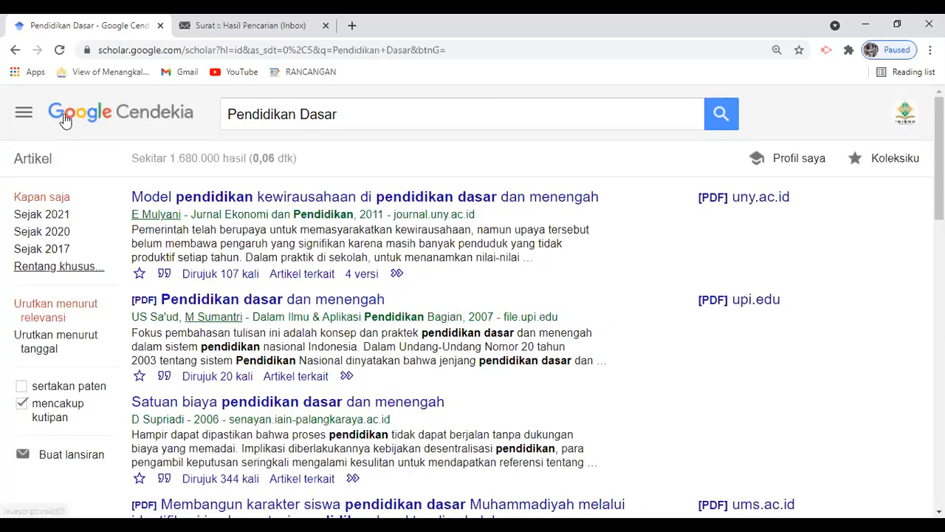
pyautogui.click(297, 167)
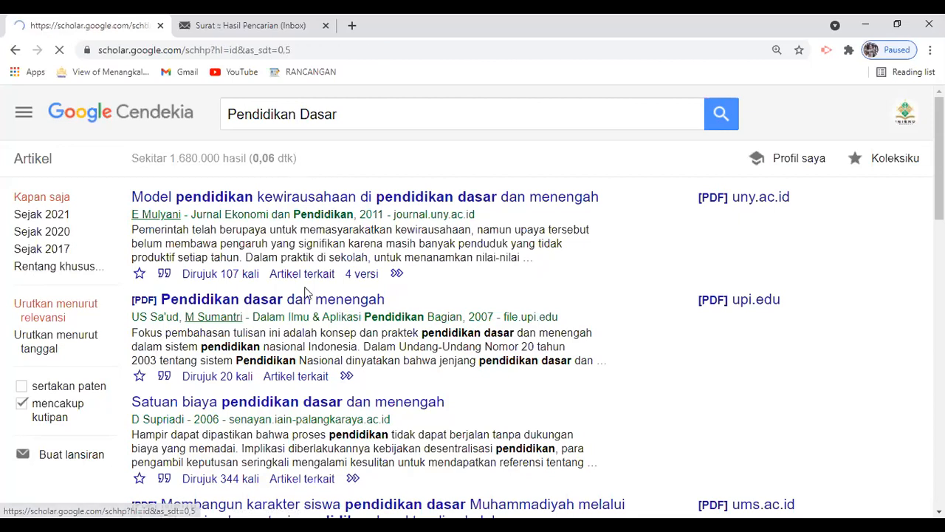
# Search Google Scholar for 'PAI', skim the roughly 2,690,000 results, and select the query text.
pyautogui.write('PA')
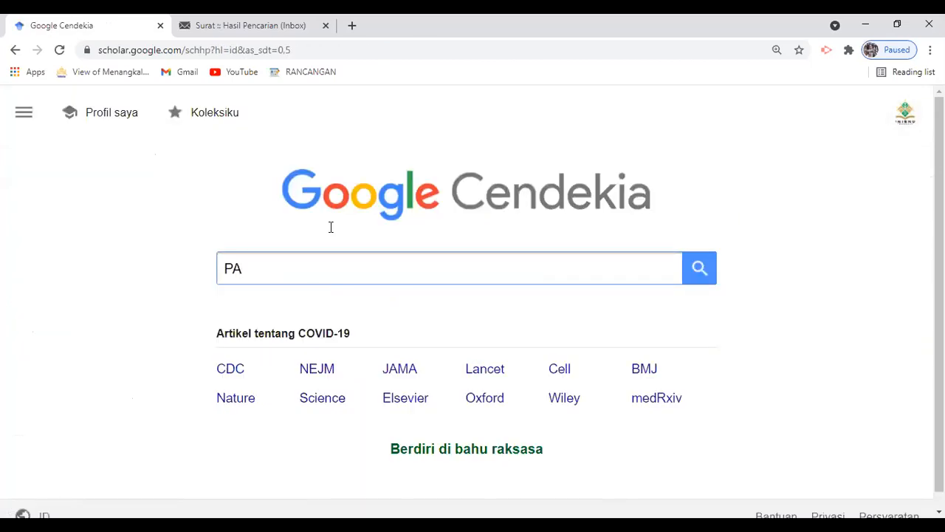
pyautogui.write('I')
pyautogui.press('Return')
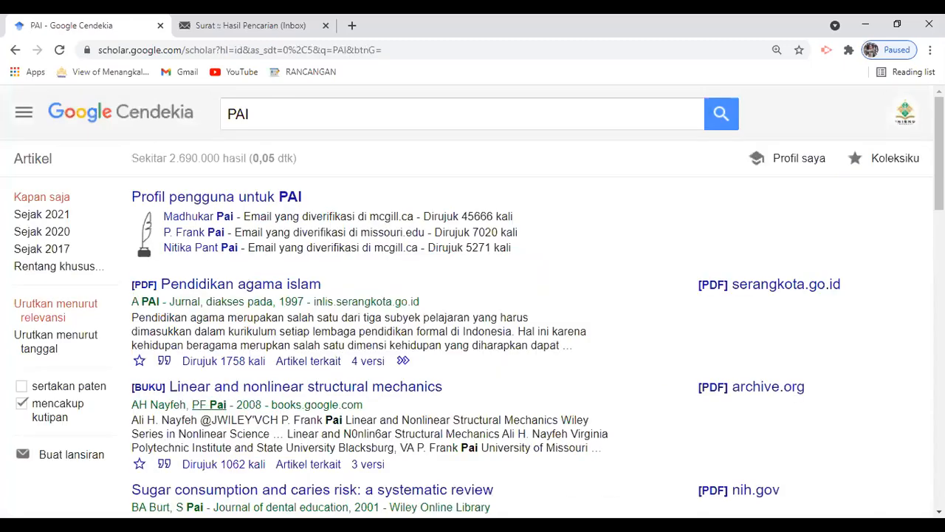
pyautogui.scroll(-10, 473, 296)
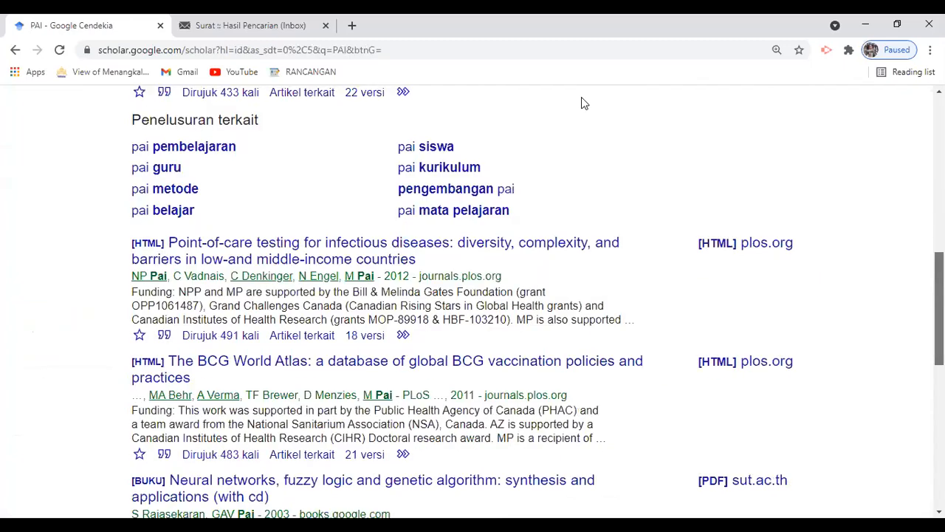
pyautogui.scroll(10, 443, 111)
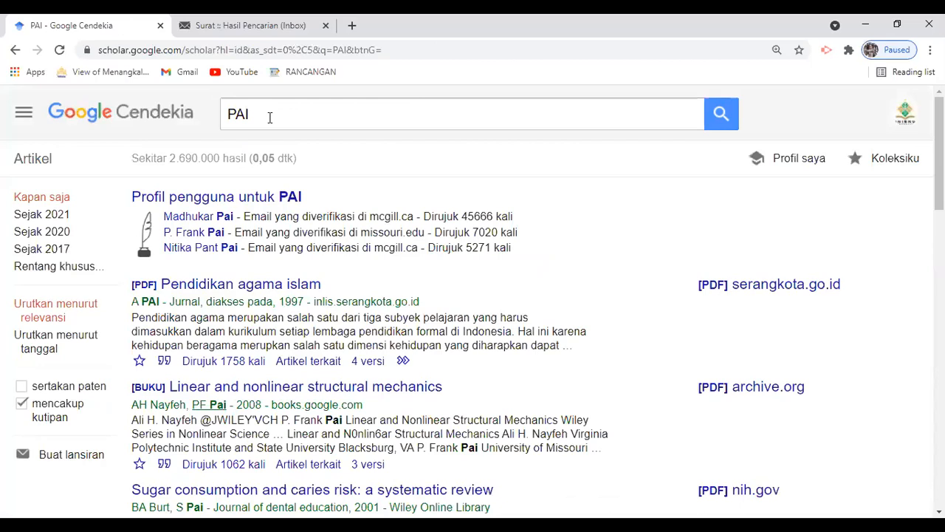
pyautogui.click(269, 117)
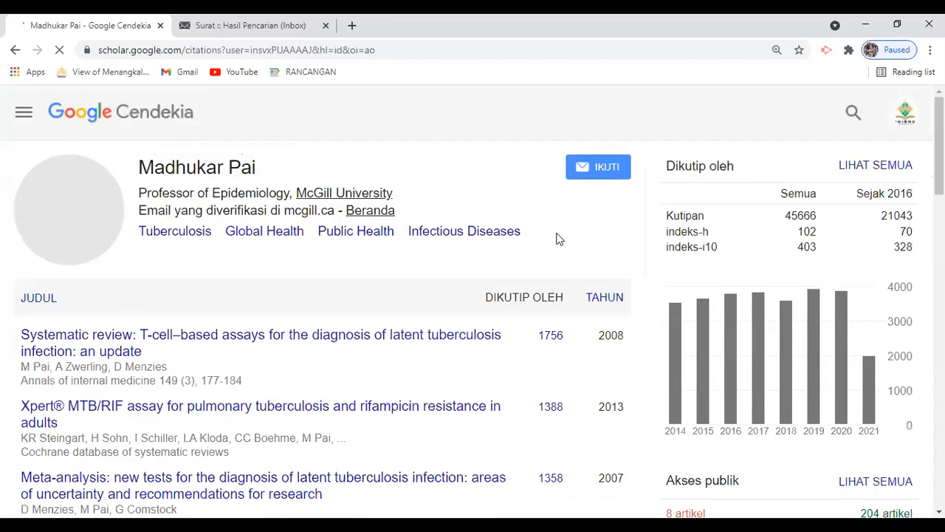
# Run a profile search for 'Klenik dan Mistisisme'.
pyautogui.click(733, 122)
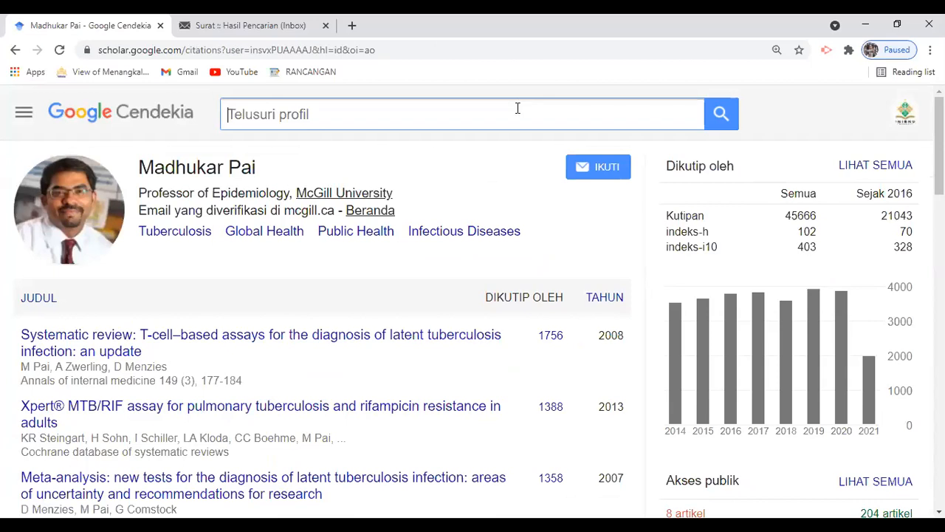
pyautogui.write('J')
pyautogui.press('BackSpace')
pyautogui.write('K')
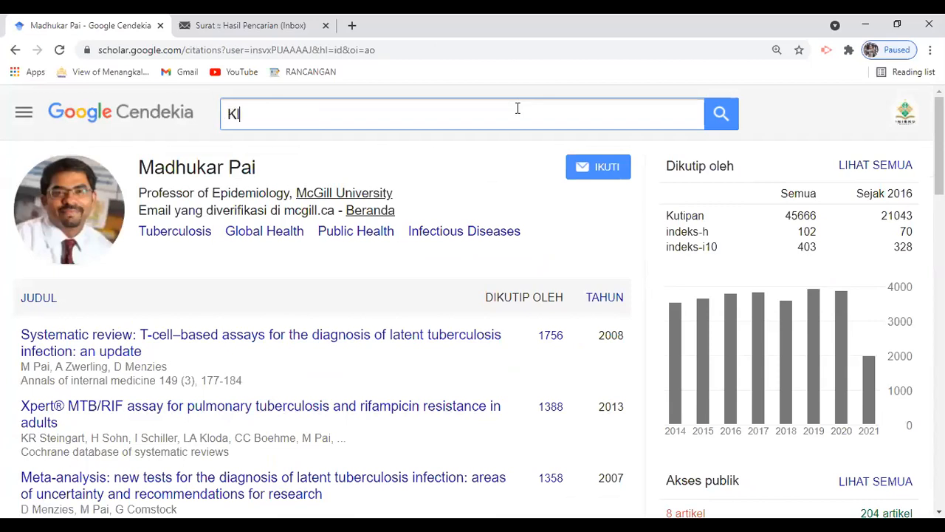
pyautogui.write('lenik dan Mis')
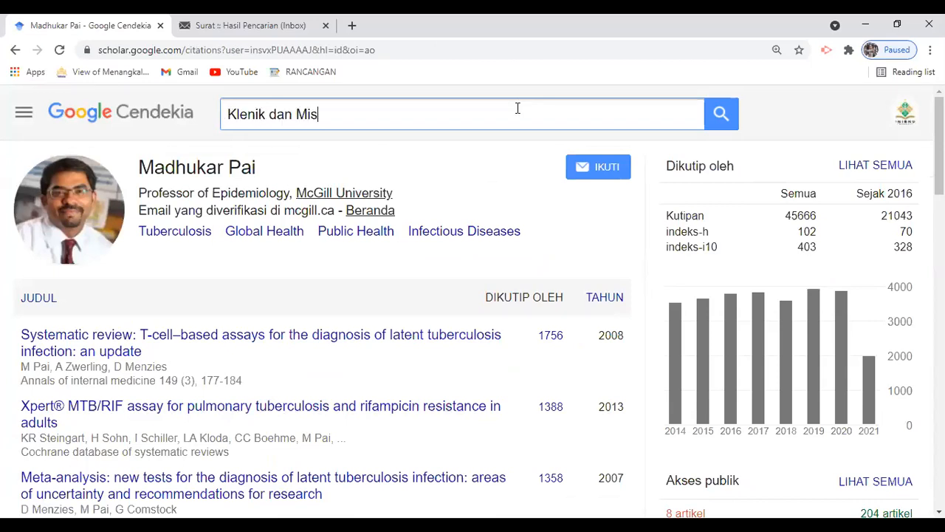
pyautogui.write('tisisme')
pyautogui.press('Return')
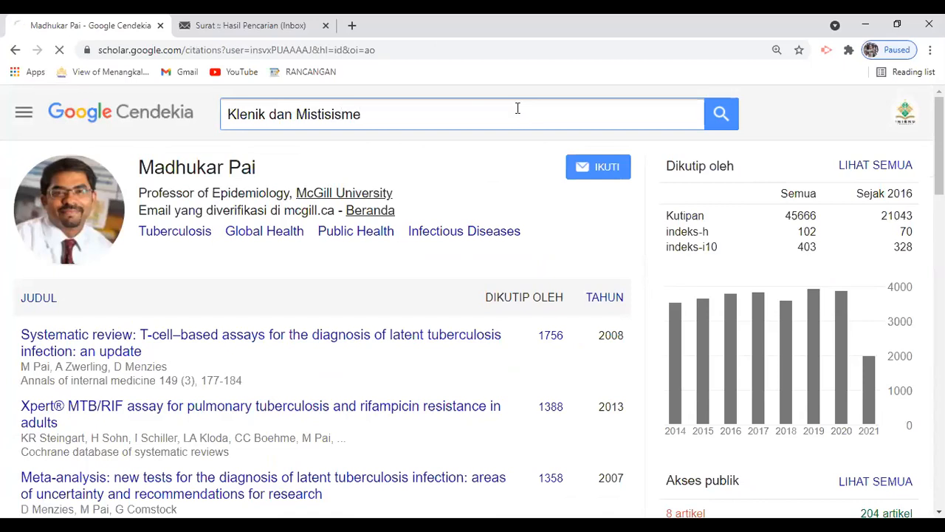
# Clear the profile search query and bring up the site navigation menu.
pyautogui.click(320, 116)
pyautogui.hotkey('ctrl', 'a')
pyautogui.press('BackSpace')
pyautogui.click(65, 156)
pyautogui.click(22, 118)
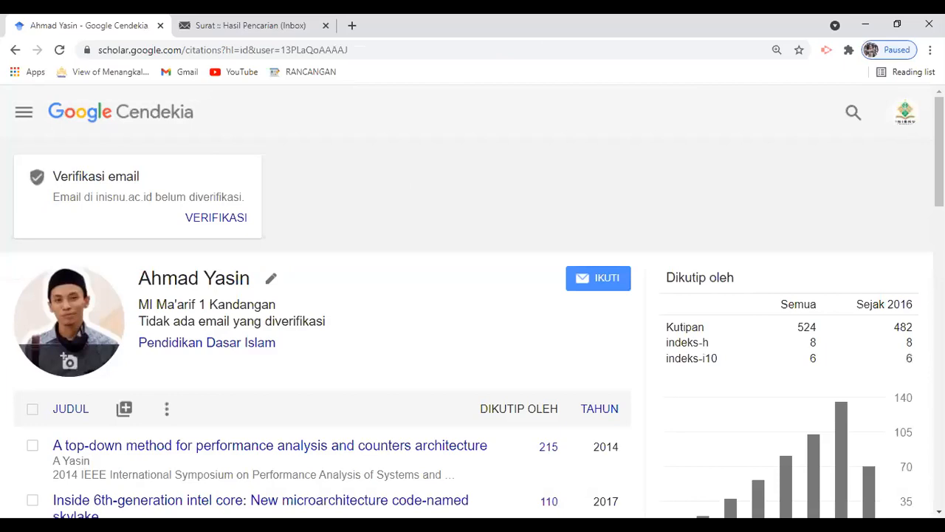
pyautogui.scroll(-5, 342, 256)
pyautogui.scroll(5, 342, 255)
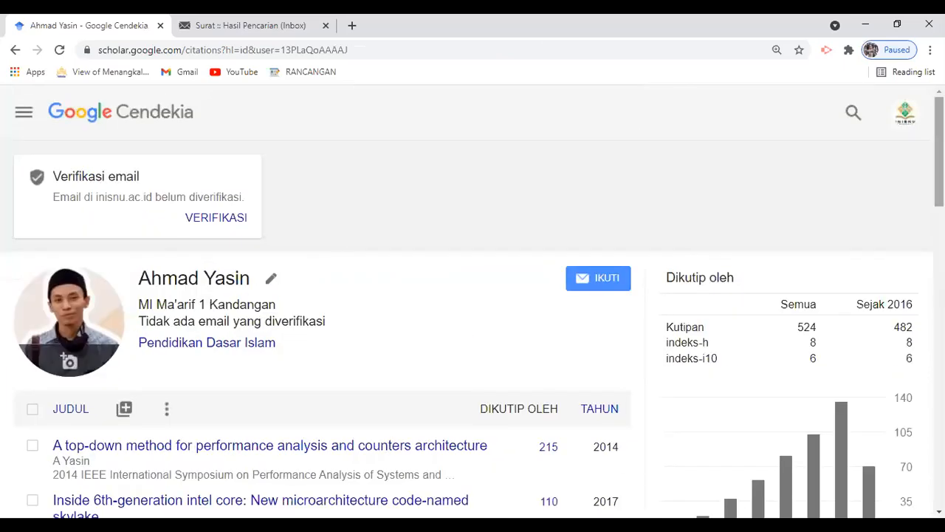
pyautogui.scroll(-3, 473, 295)
pyautogui.scroll(-8, 473, 295)
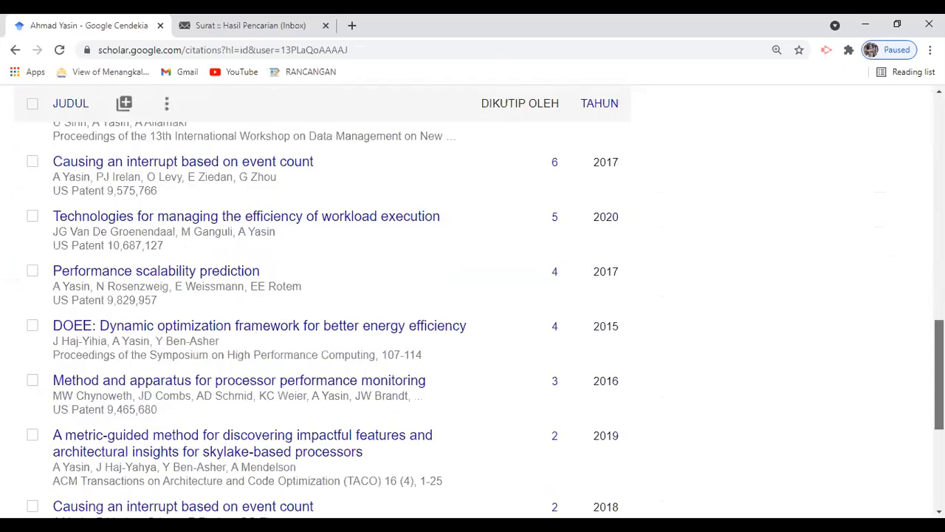
pyautogui.scroll(-5, 473, 296)
pyautogui.scroll(15, 864, 146)
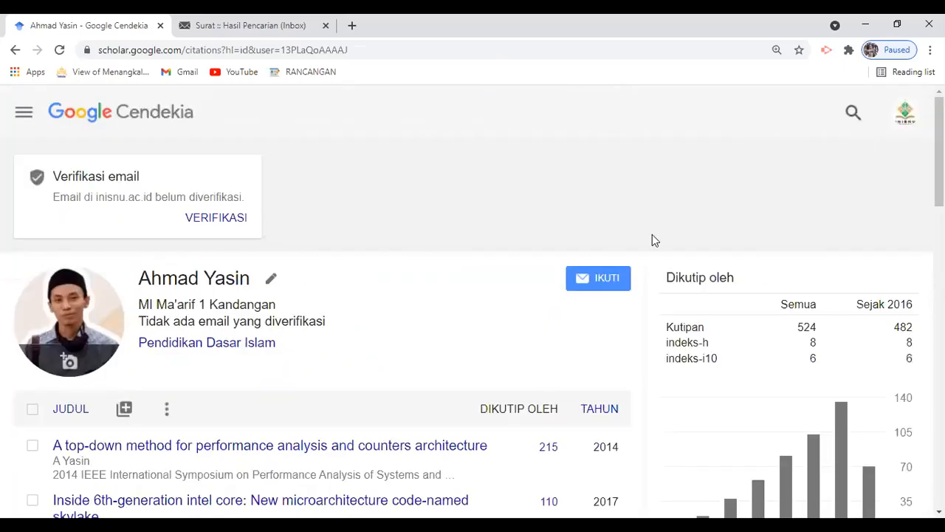